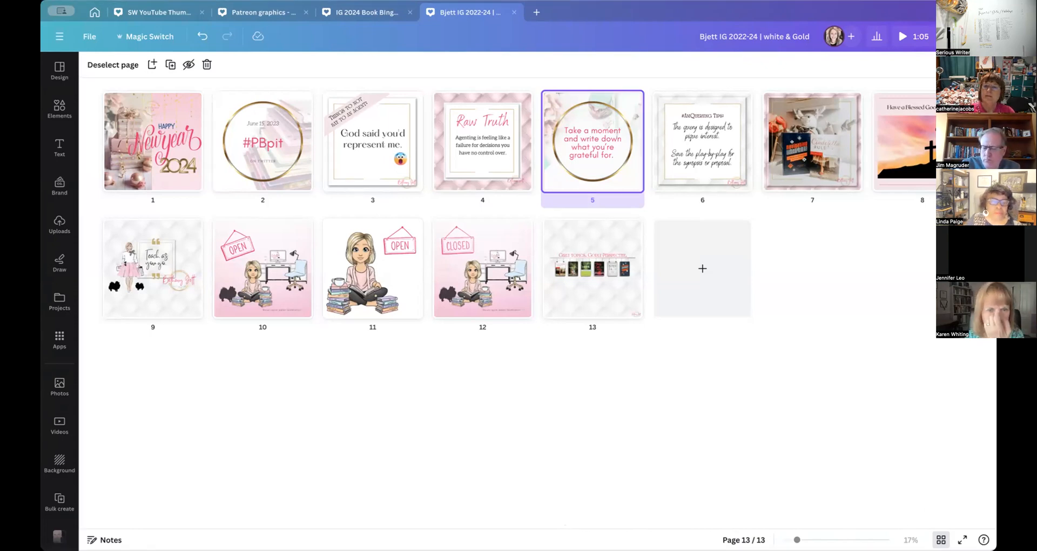
# Step: Review the first five Instagram pages, examining the Happy New Year 2024 page up close and in the page overview
pyautogui.click(940, 539)
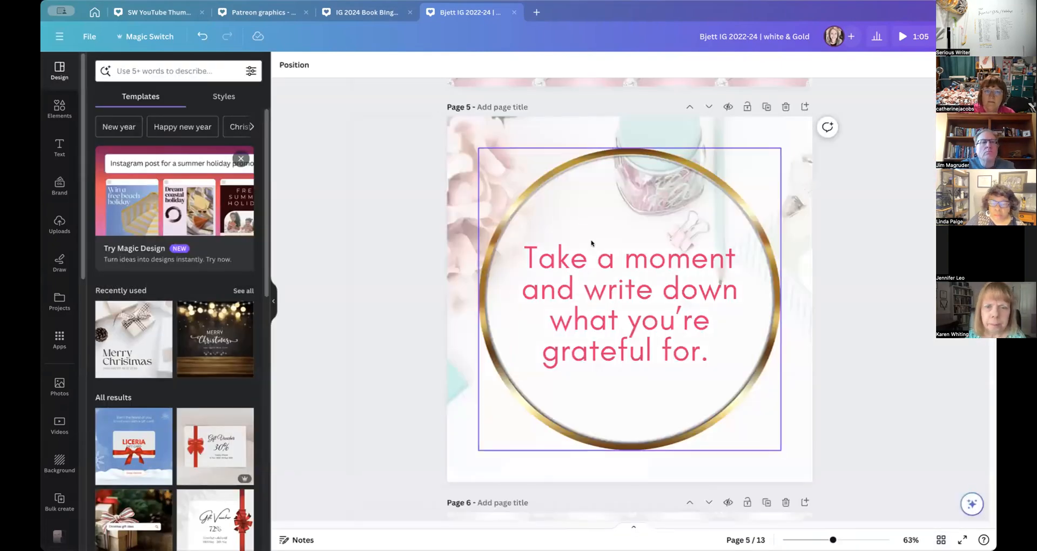
pyautogui.click(811, 540)
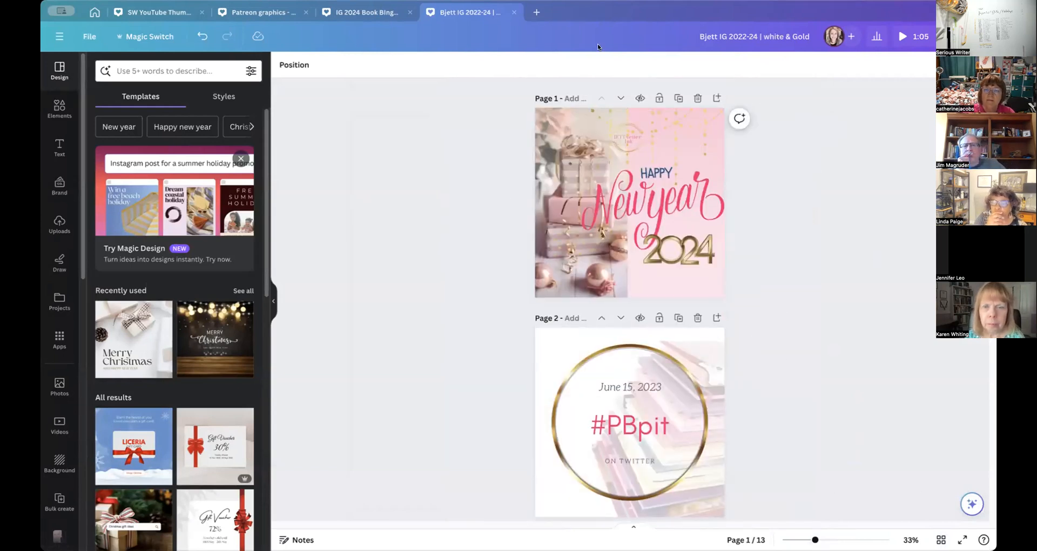
pyautogui.scroll(-12, 832, 290)
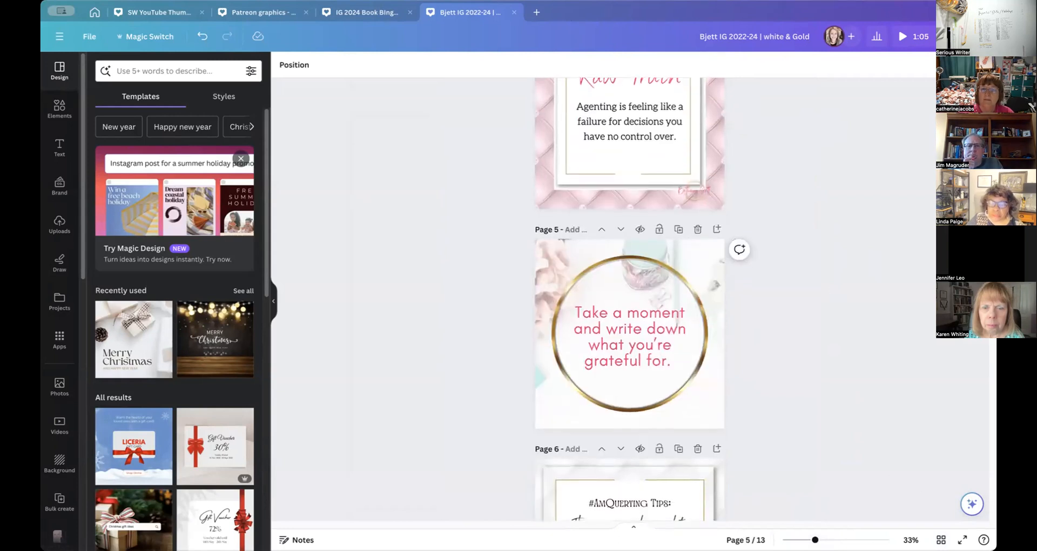
pyautogui.click(940, 538)
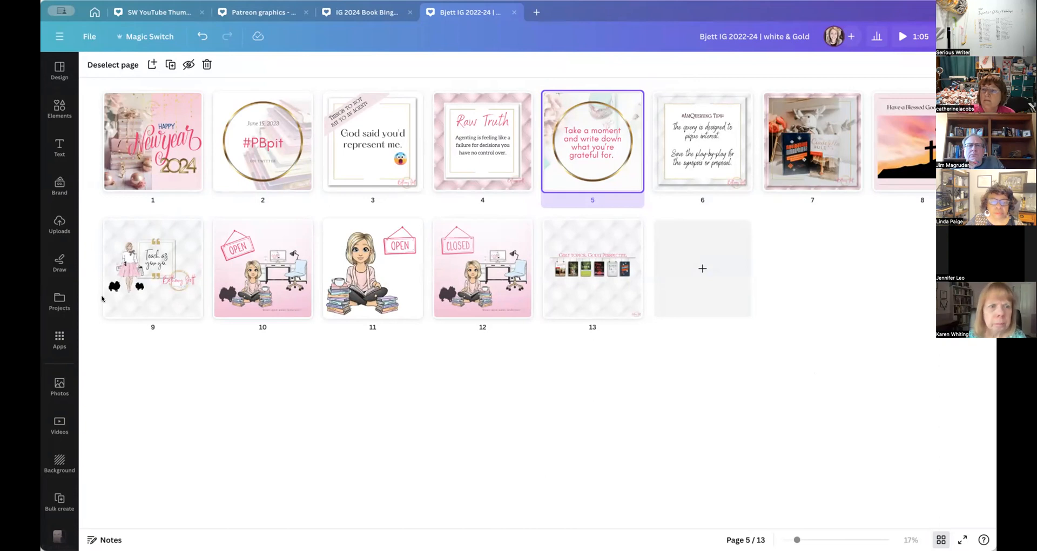
pyautogui.click(190, 167)
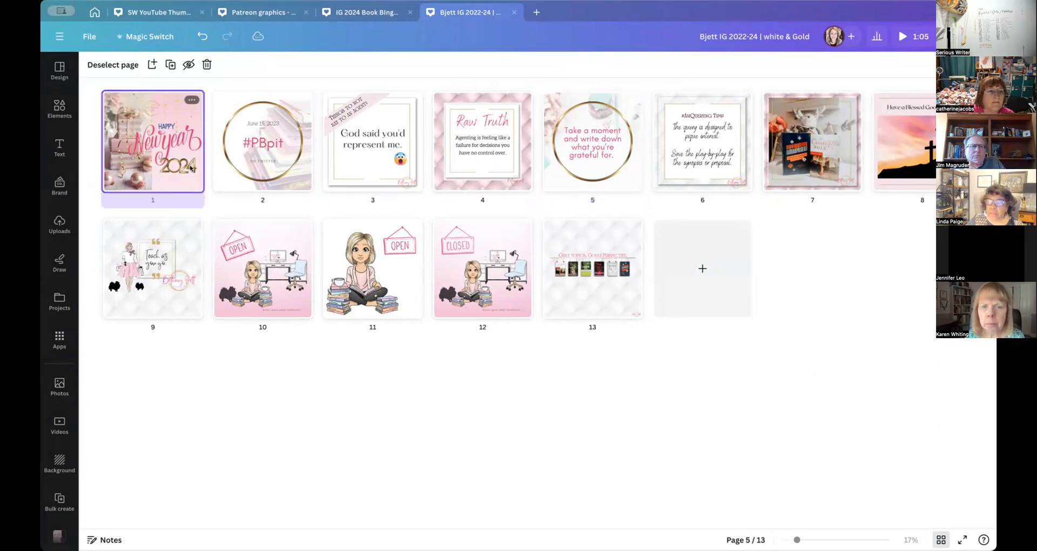
pyautogui.doubleClick(190, 164)
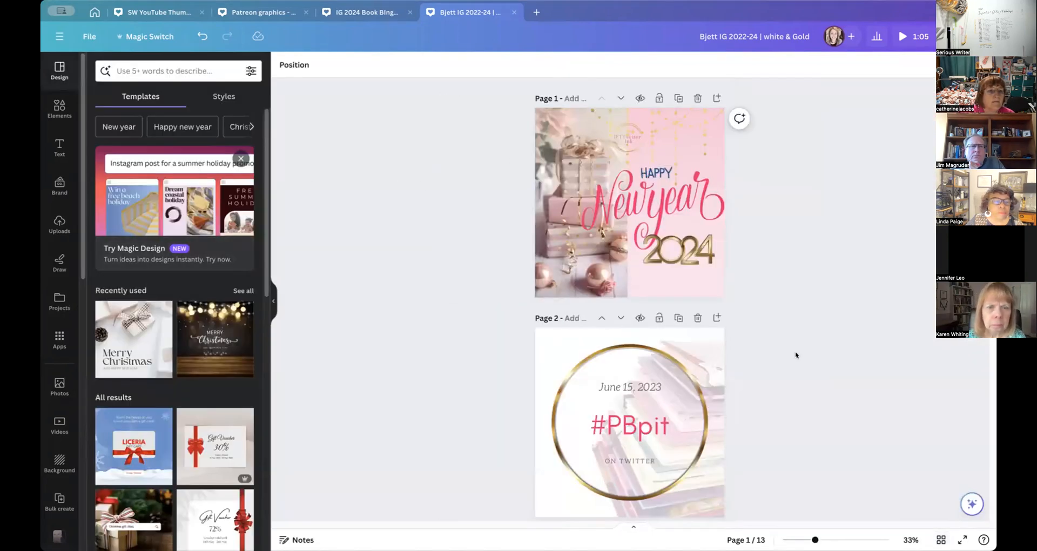
pyautogui.click(825, 538)
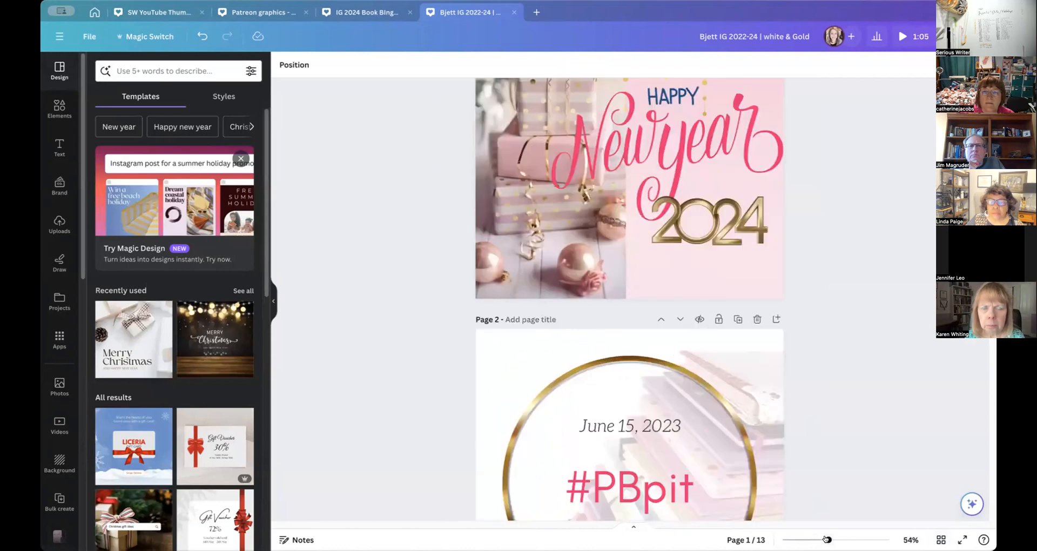
pyautogui.scroll(3, 767, 358)
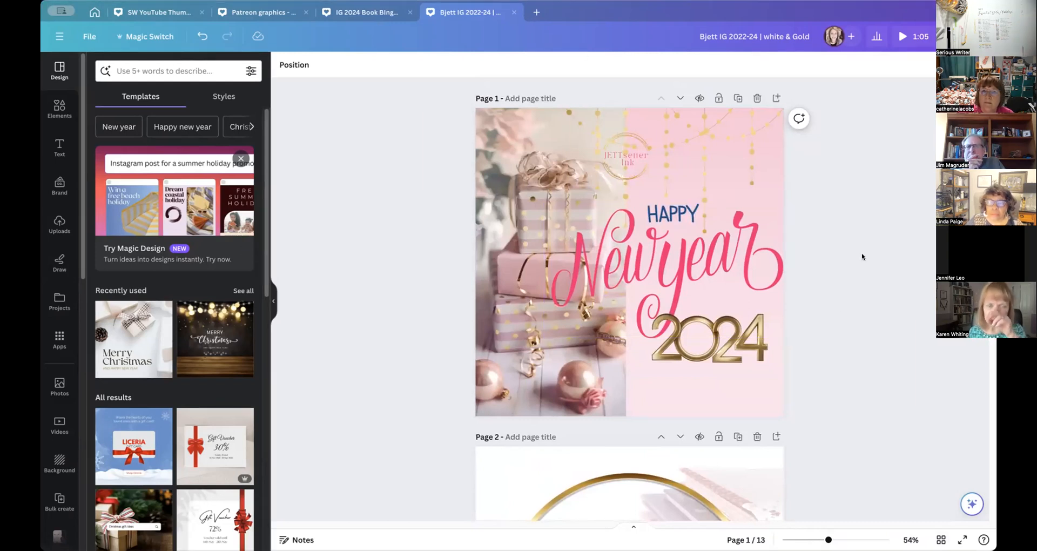
pyautogui.scroll(-1, 861, 256)
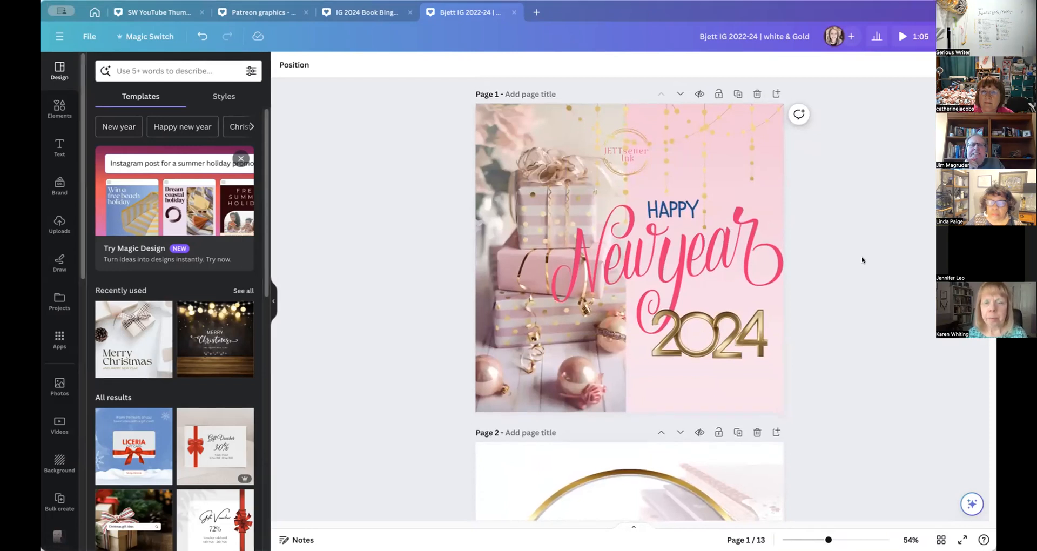
pyautogui.scroll(-5, 788, 441)
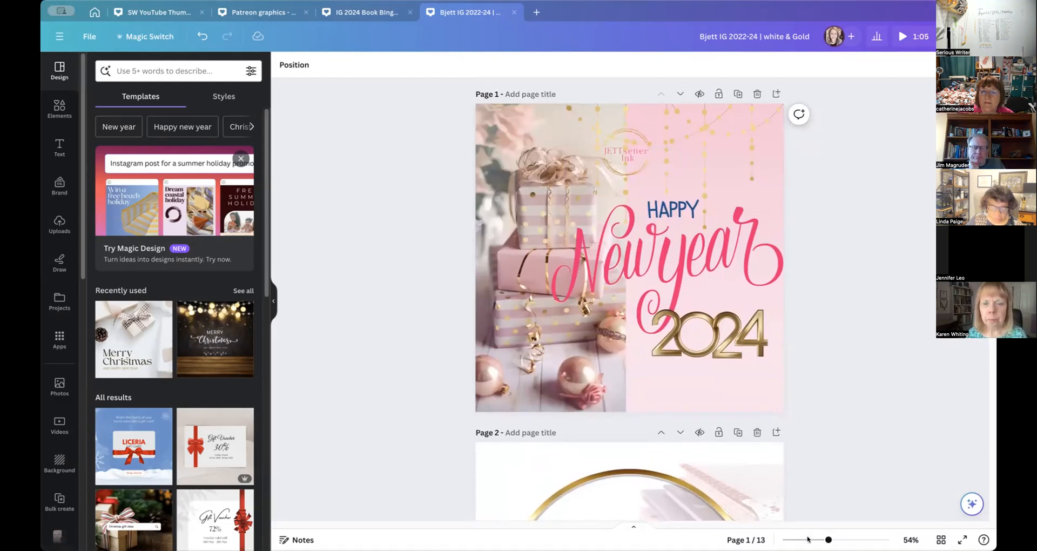
pyautogui.scroll(-5, 771, 408)
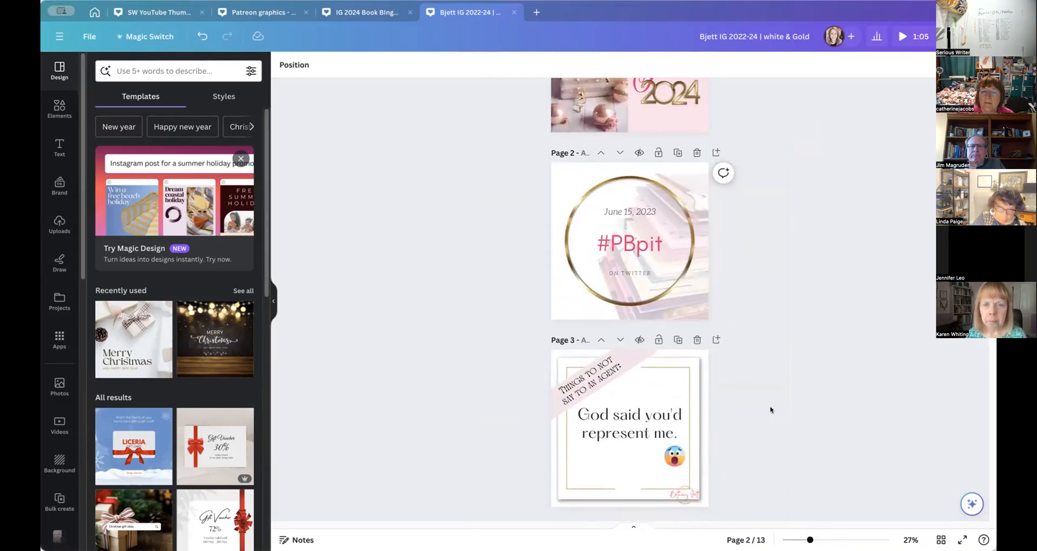
pyautogui.scroll(-2, 772, 405)
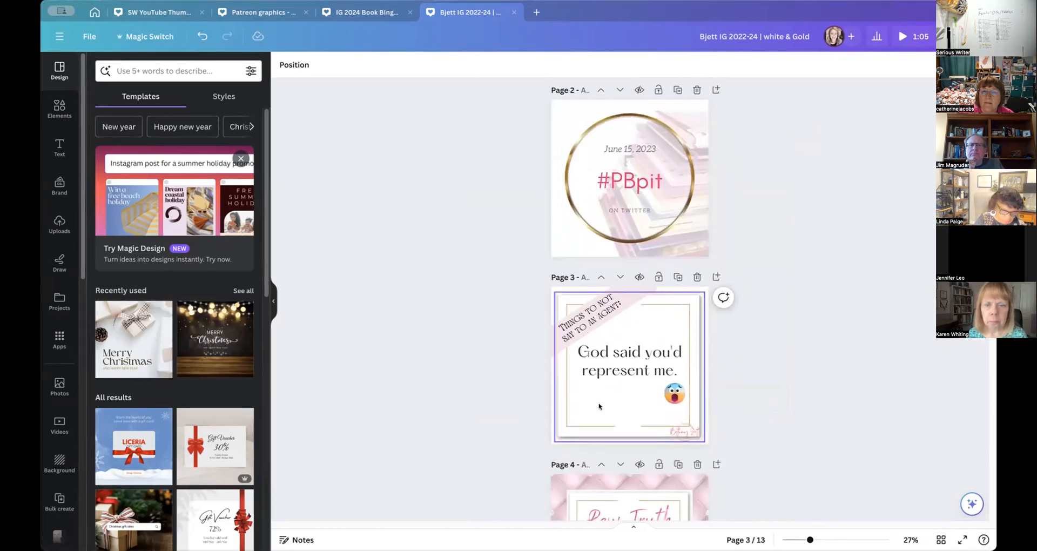
pyautogui.scroll(-5, 599, 389)
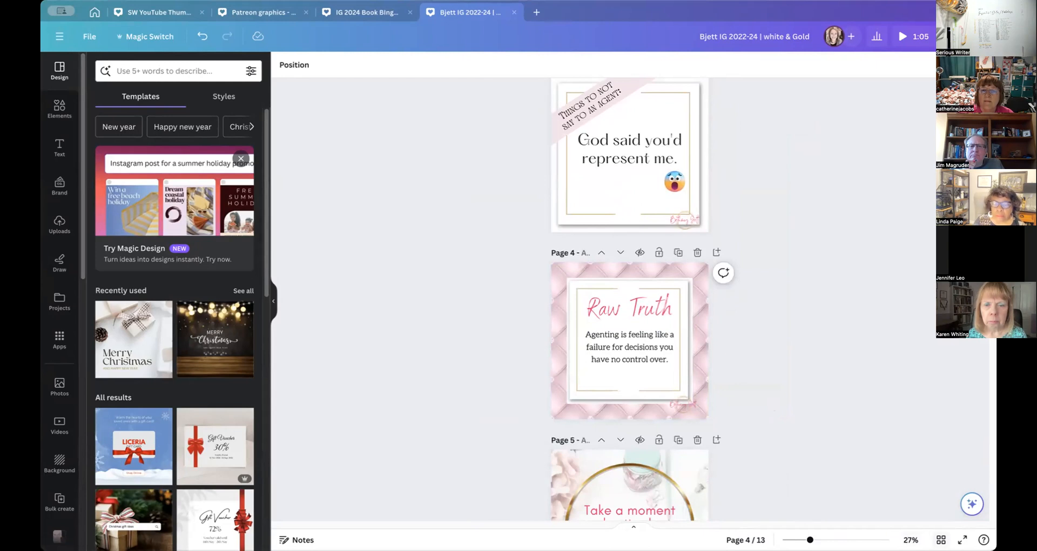
# Step: Duplicate the Happy New Year 2024 page so its elements can be rearranged on a copy
pyautogui.click(940, 539)
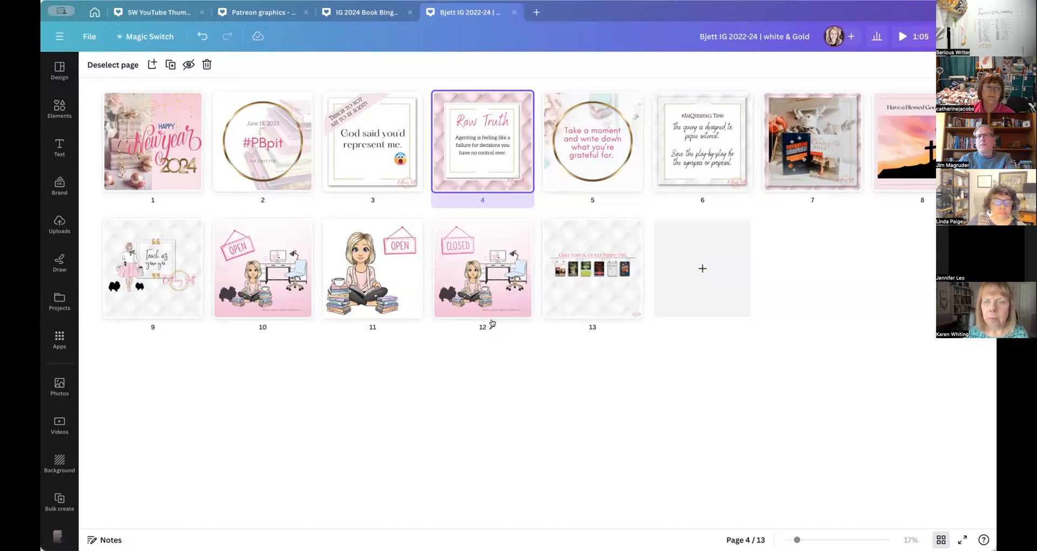
pyautogui.click(153, 145)
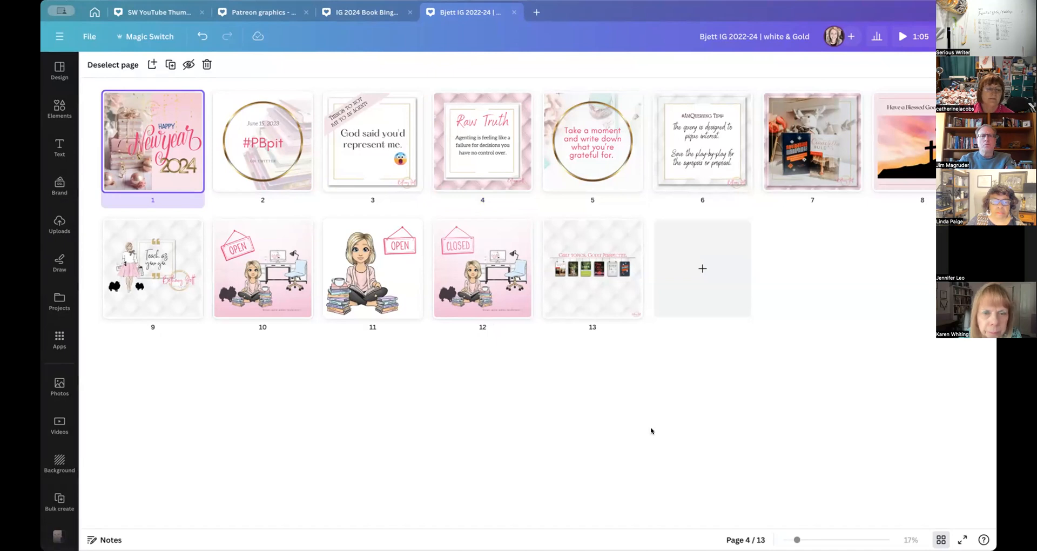
pyautogui.click(938, 538)
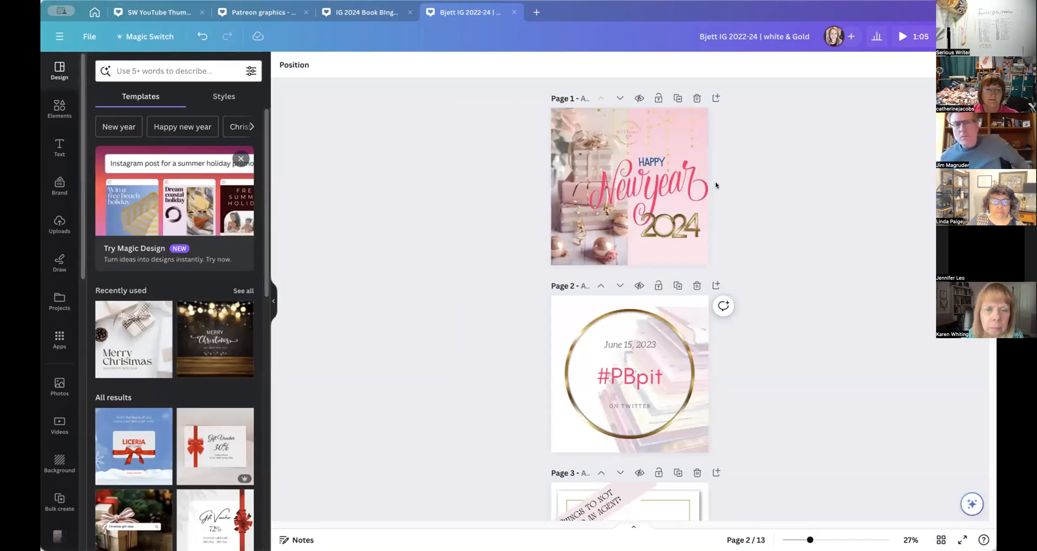
pyautogui.click(677, 98)
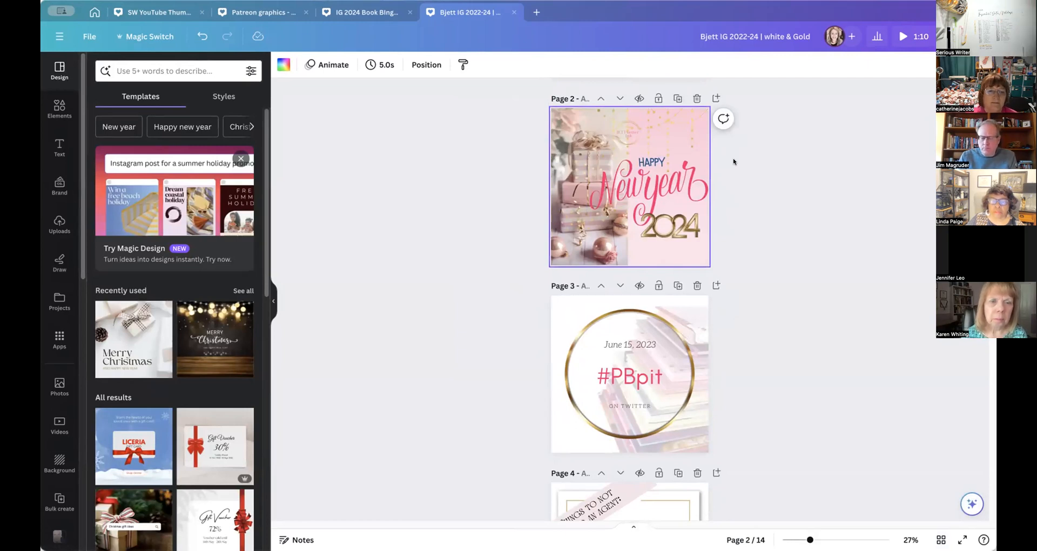
# Step: Shrink the gold 2024 graphic on the duplicated page and place it in the page's lower-right corner
pyautogui.click(825, 539)
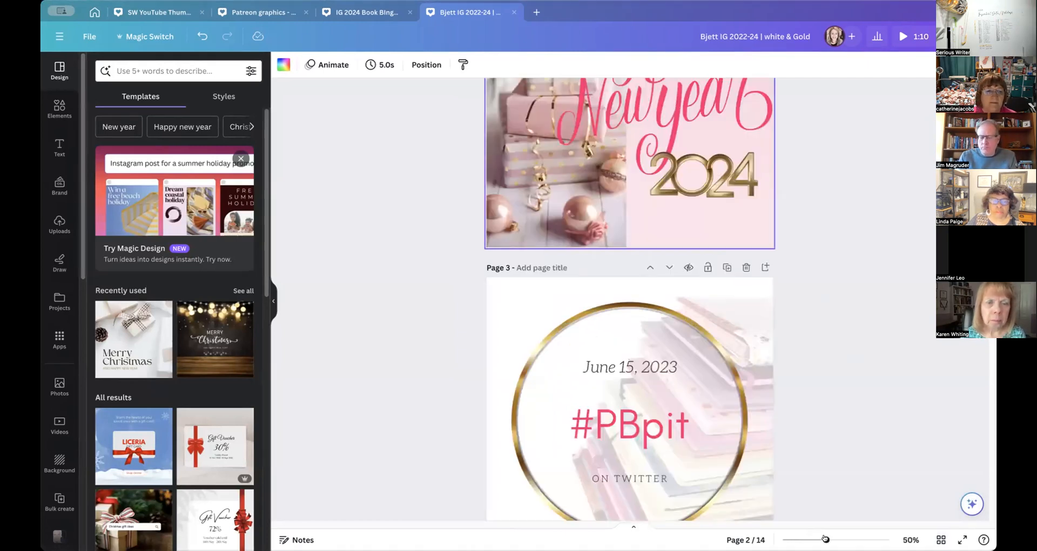
pyautogui.scroll(4, 819, 360)
pyautogui.click(712, 384)
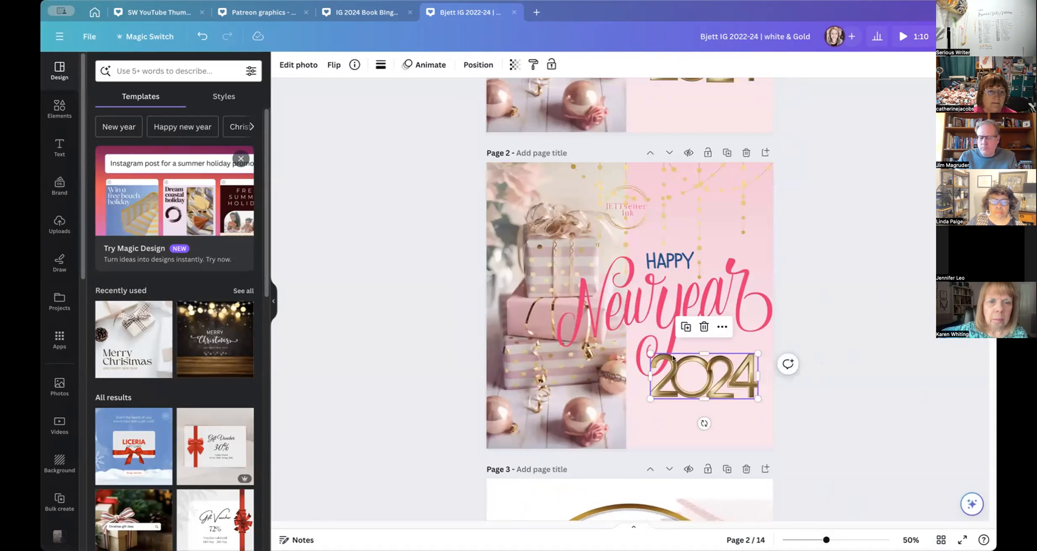
pyautogui.moveTo(645, 347); pyautogui.dragTo(739, 431)
pyautogui.click(787, 389)
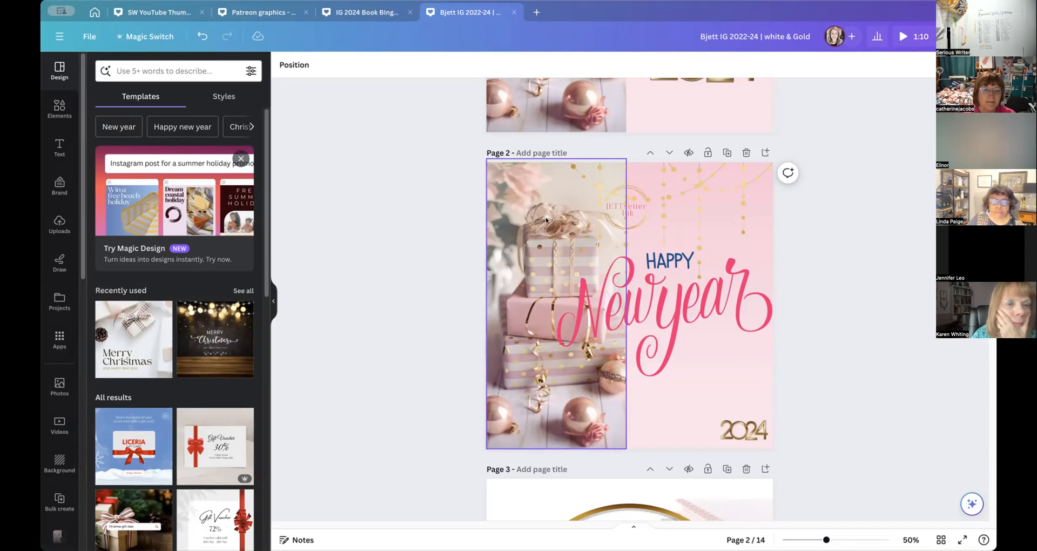
# Step: Mirror the duplicated page's layout, with the gift photo on its right side and the gold streamers, Happy New Year lettering and 2024 on its left
pyautogui.moveTo(542, 222); pyautogui.dragTo(732, 223)
pyautogui.moveTo(656, 170); pyautogui.dragTo(461, 168)
pyautogui.moveTo(617, 290); pyautogui.dragTo(530, 320)
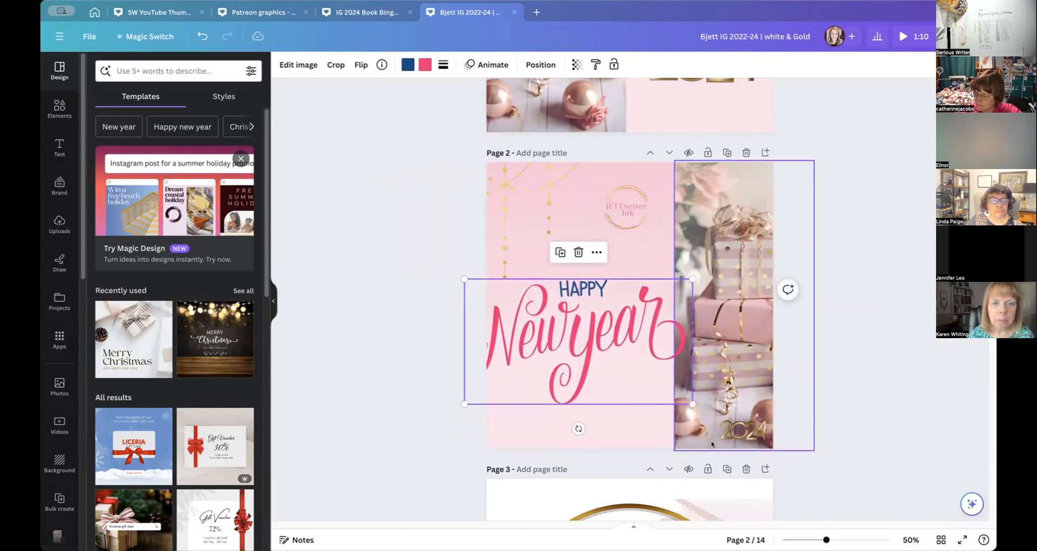
pyautogui.click(736, 430)
pyautogui.moveTo(736, 431); pyautogui.dragTo(522, 434)
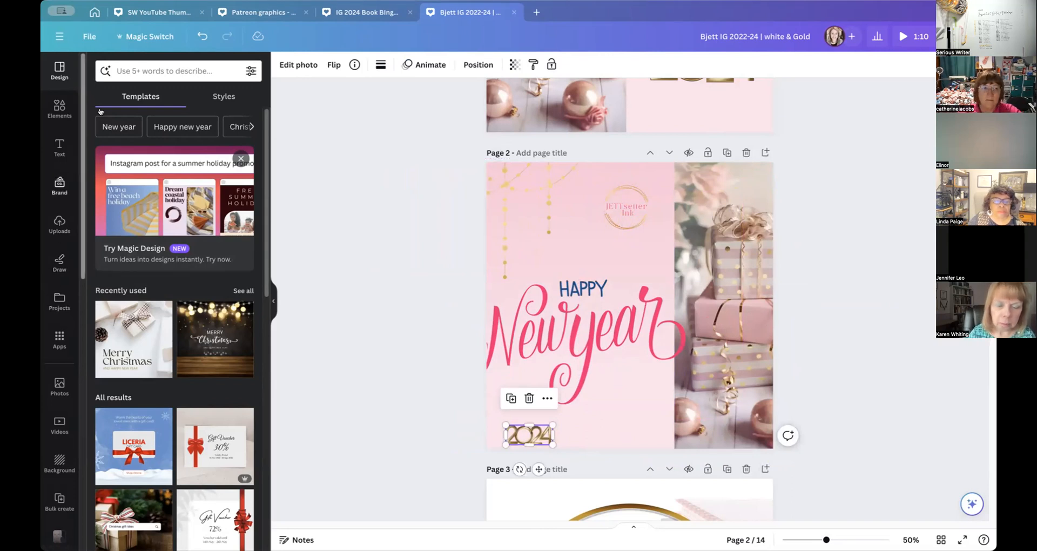
# Step: Search the stock photos for "valentine's day" and align the gift photo flush with the page's right edge
pyautogui.scroll(-1, 55, 396)
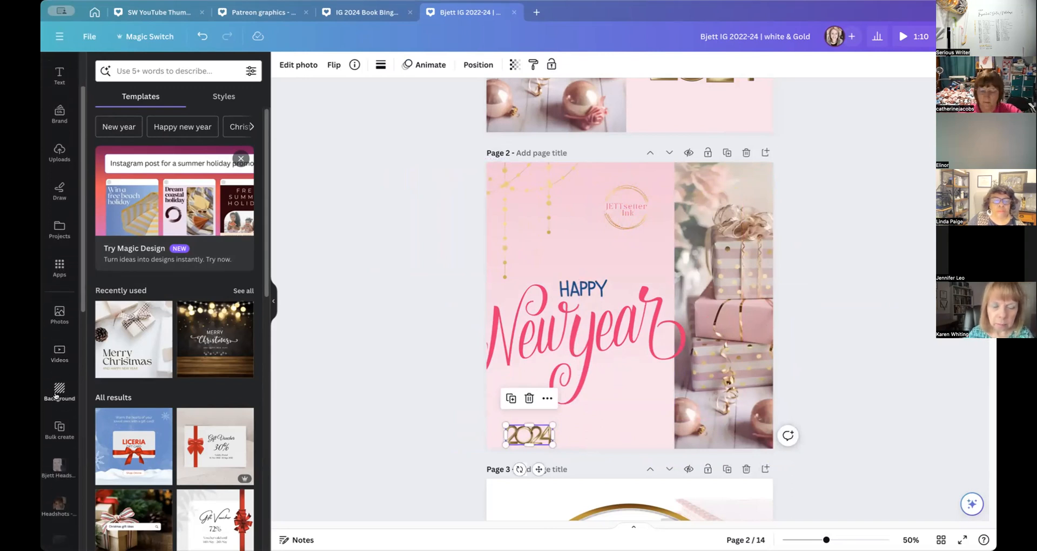
pyautogui.scroll(1, 56, 397)
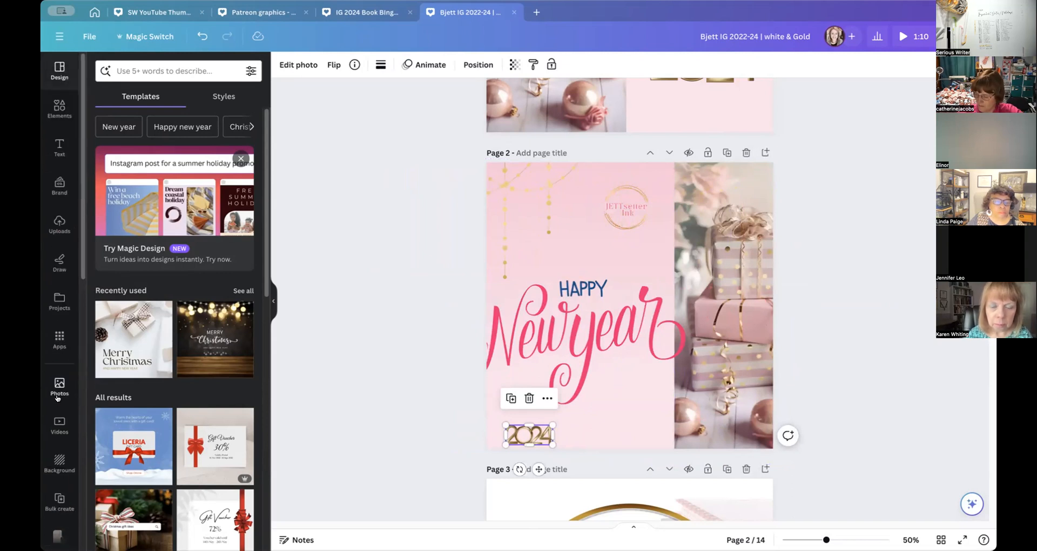
pyautogui.click(57, 398)
pyautogui.click(162, 71)
pyautogui.write("valentine's day")
pyautogui.press('Return')
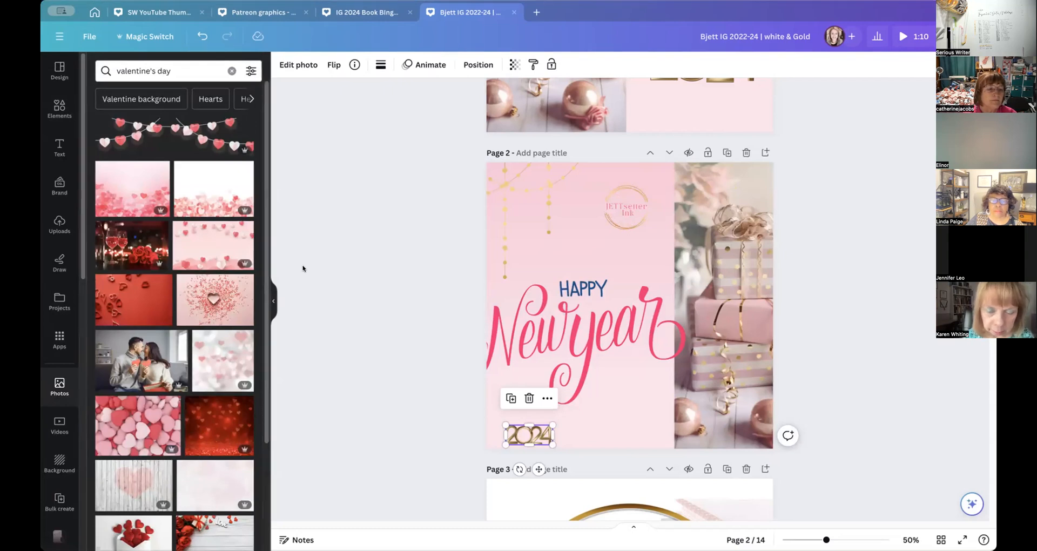
pyautogui.moveTo(737, 233); pyautogui.dragTo(695, 229)
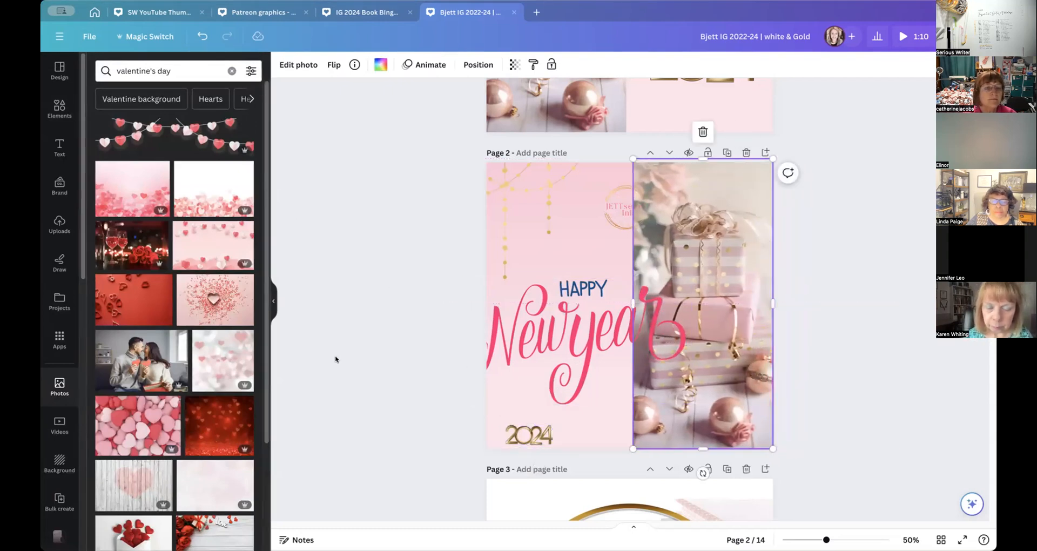
# Step: Replace the gift photo on the page's right side with the coral Valentine's photo of wrapped gifts and white hearts
pyautogui.scroll(-3, 221, 470)
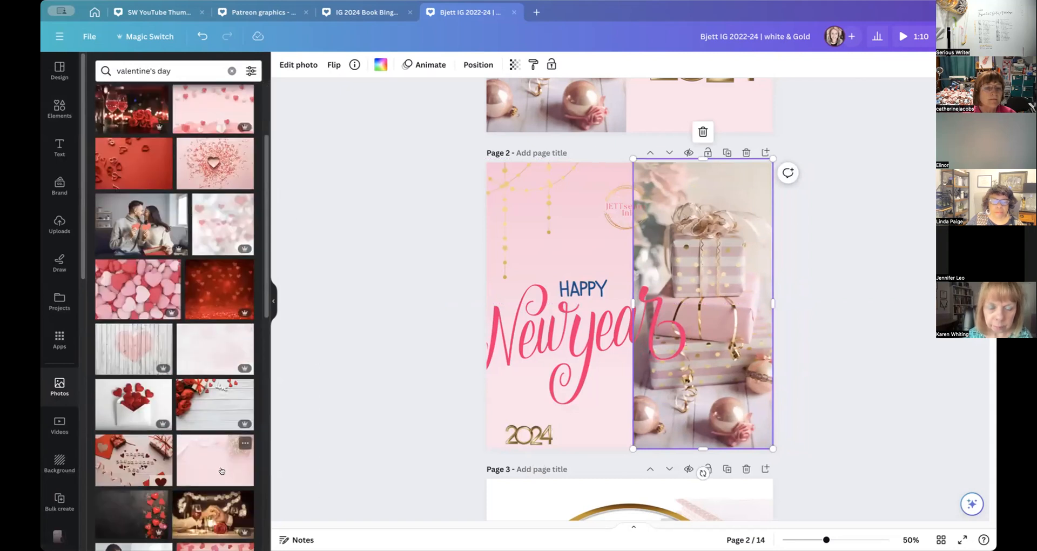
pyautogui.scroll(-2, 219, 470)
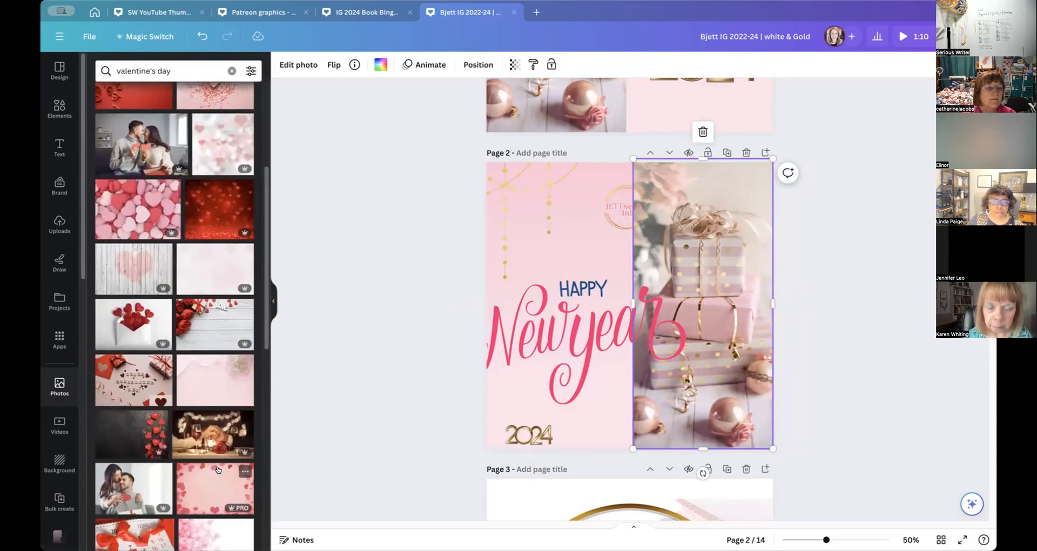
pyautogui.scroll(-3, 218, 469)
pyautogui.scroll(-3, 219, 468)
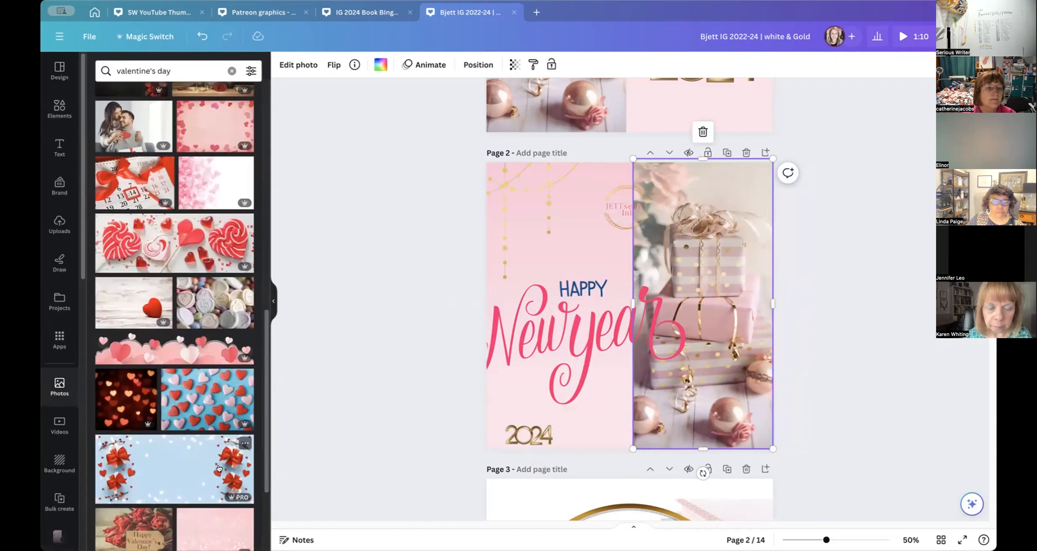
pyautogui.scroll(-6, 219, 468)
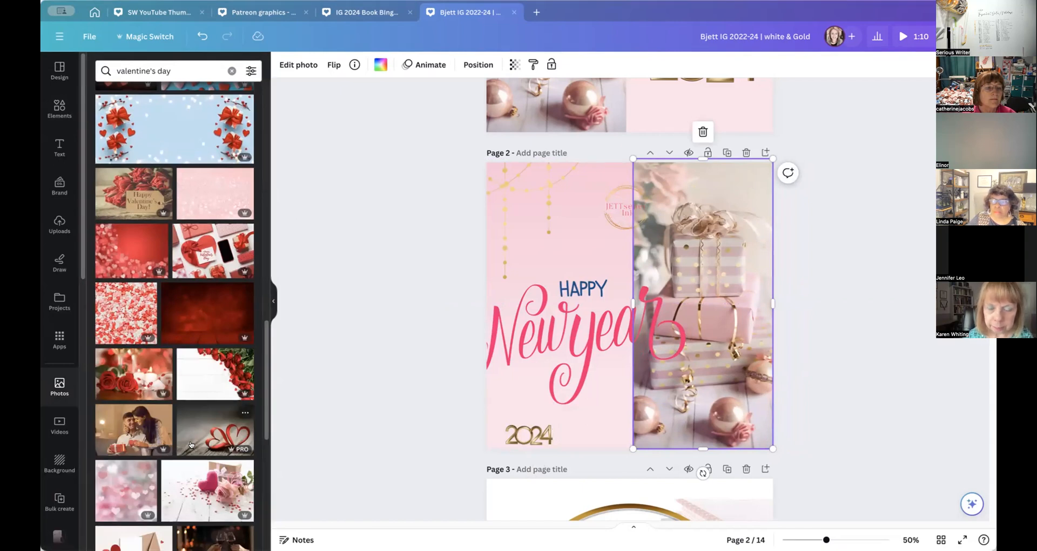
pyautogui.scroll(-3, 190, 444)
pyautogui.scroll(-5, 191, 444)
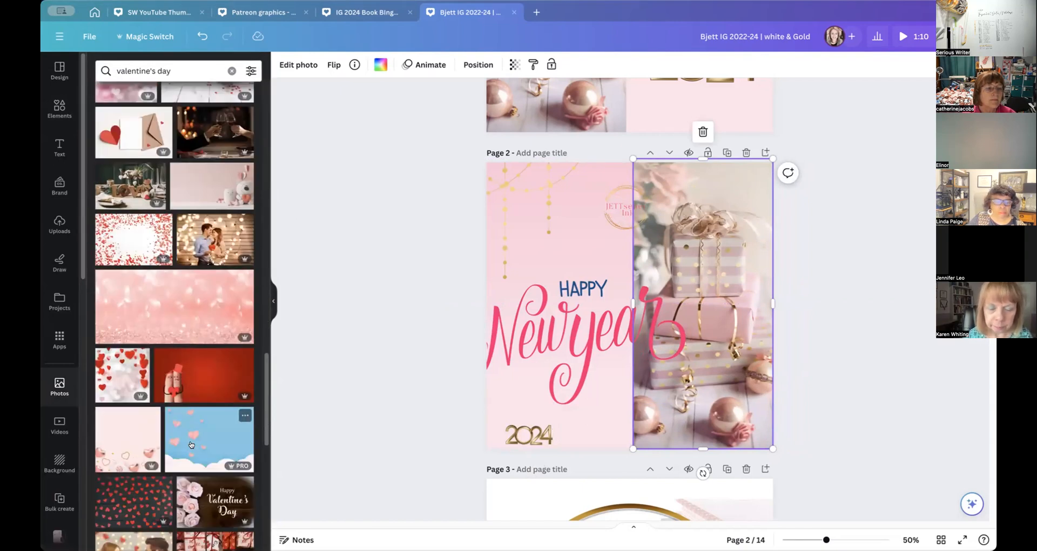
pyautogui.scroll(-7, 191, 443)
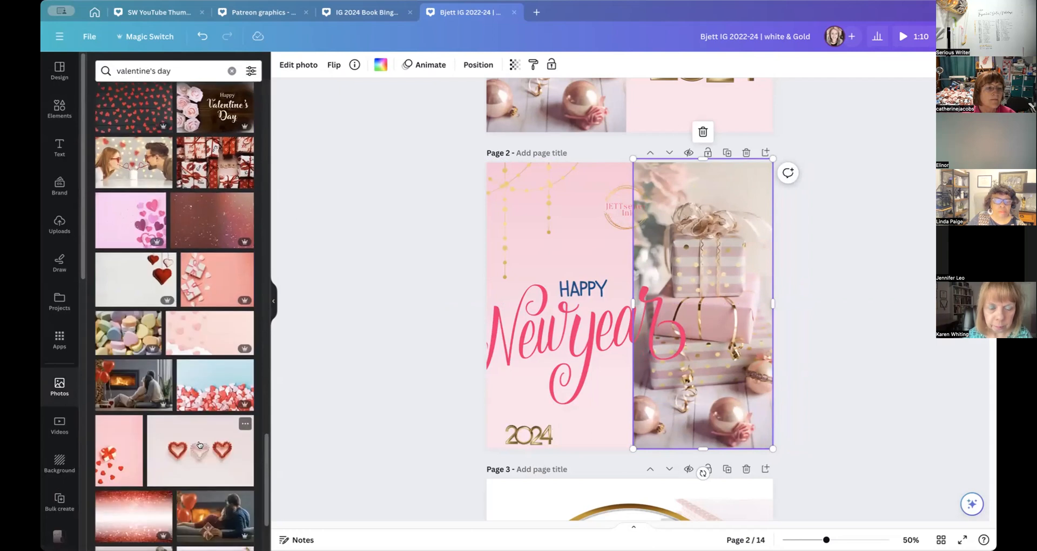
pyautogui.scroll(-2, 200, 444)
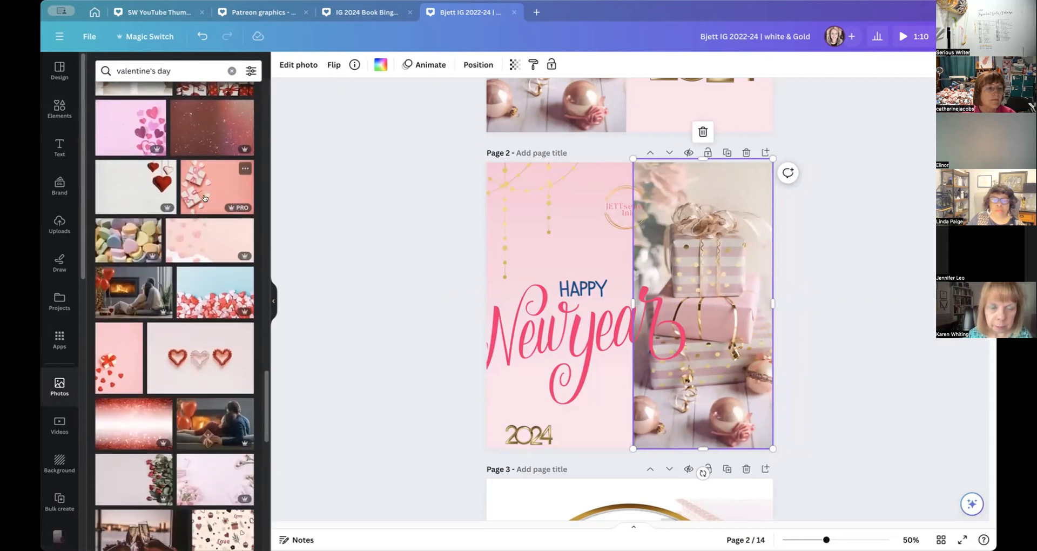
pyautogui.click(205, 198)
pyautogui.moveTo(585, 283); pyautogui.dragTo(712, 296)
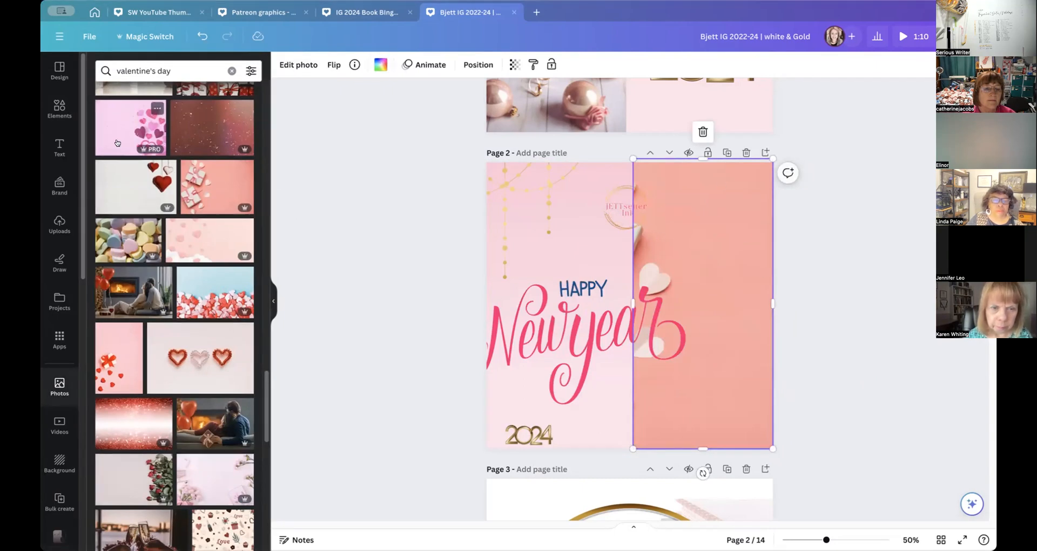
# Step: Insert a single-cell grid on page 2, shrink it from its upper-left corner, and delete it
pyautogui.click(52, 110)
pyautogui.scroll(-2, 103, 162)
pyautogui.scroll(2, 108, 135)
pyautogui.scroll(-12, 113, 111)
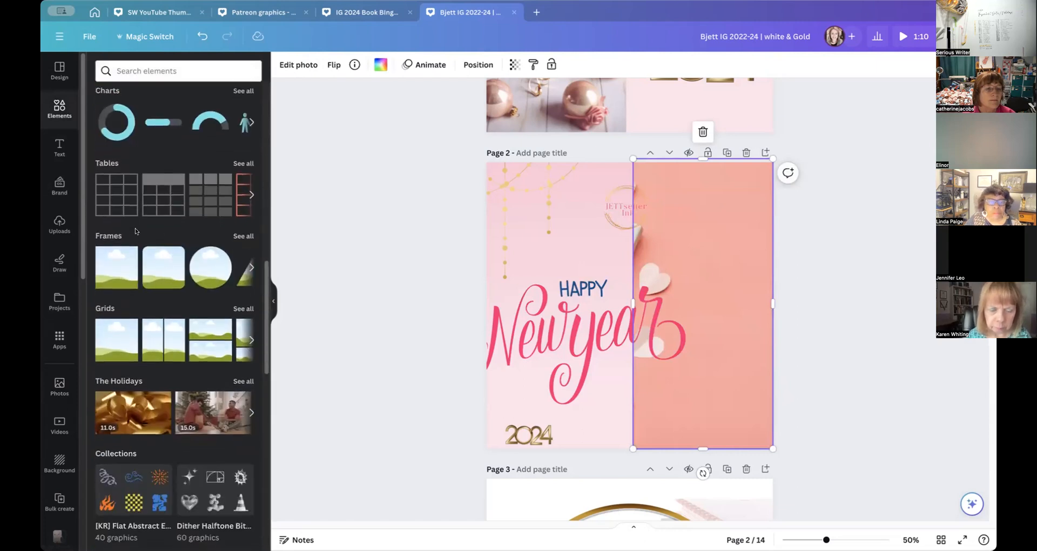
pyautogui.scroll(-2, 135, 227)
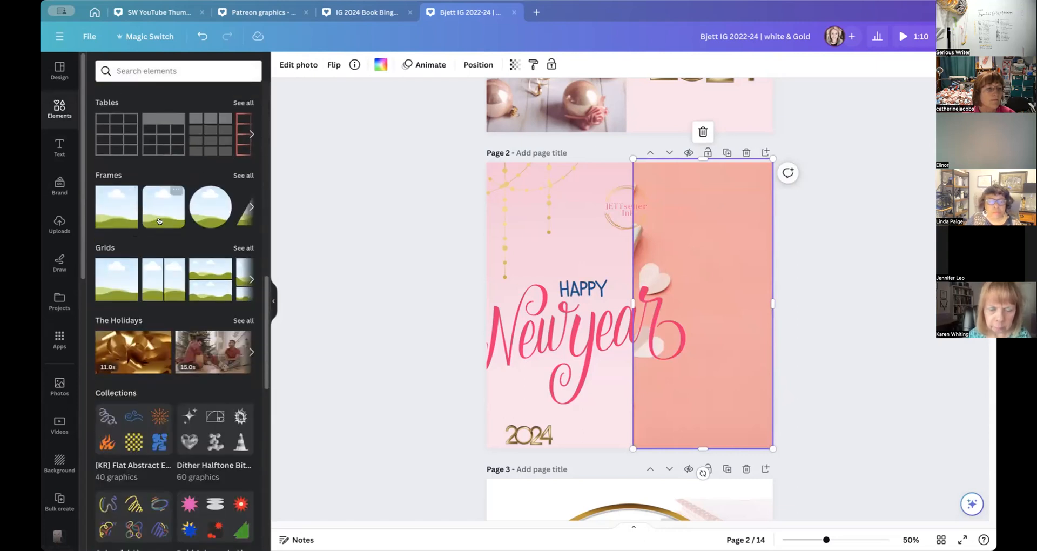
pyautogui.click(112, 288)
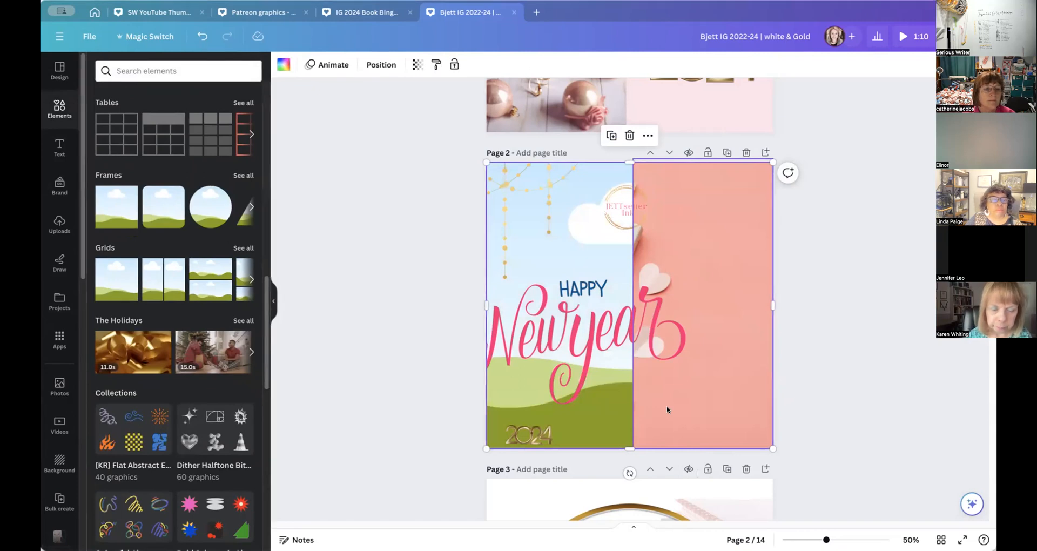
pyautogui.moveTo(481, 162); pyautogui.dragTo(561, 174)
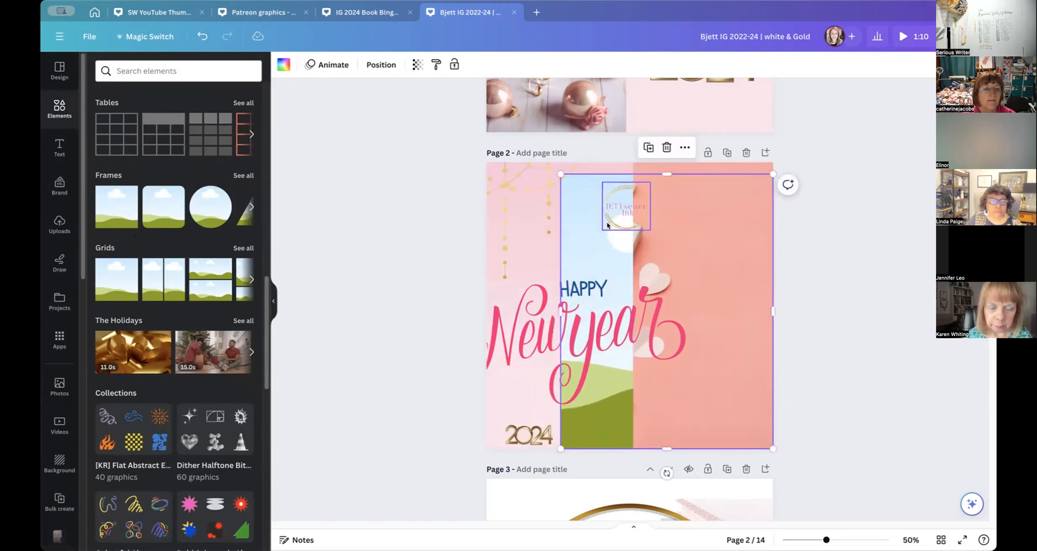
pyautogui.press('Delete')
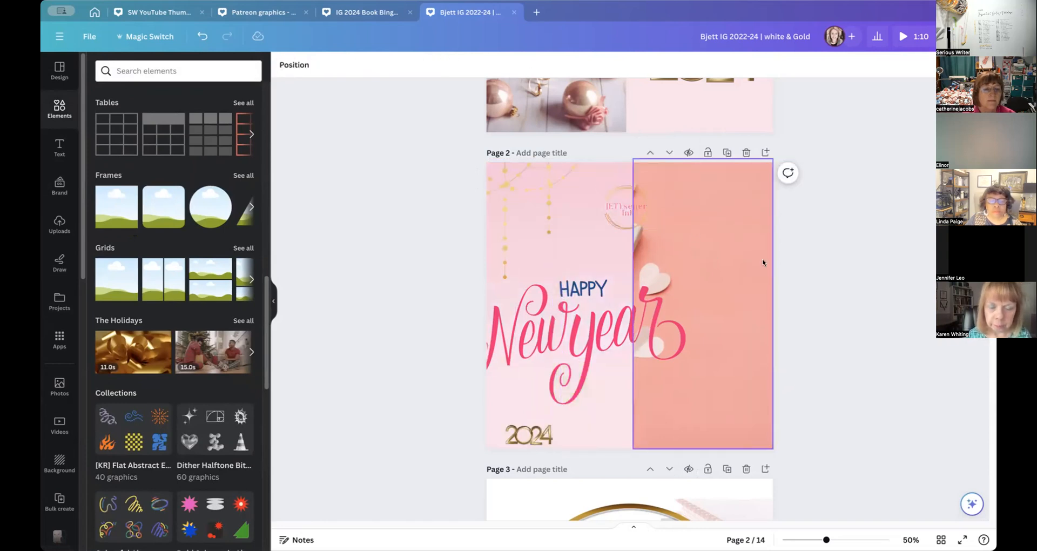
# Step: Reposition the coral Valentine's photo inside its grid cell so both wrapped gifts fill the page's right side
pyautogui.doubleClick(735, 265)
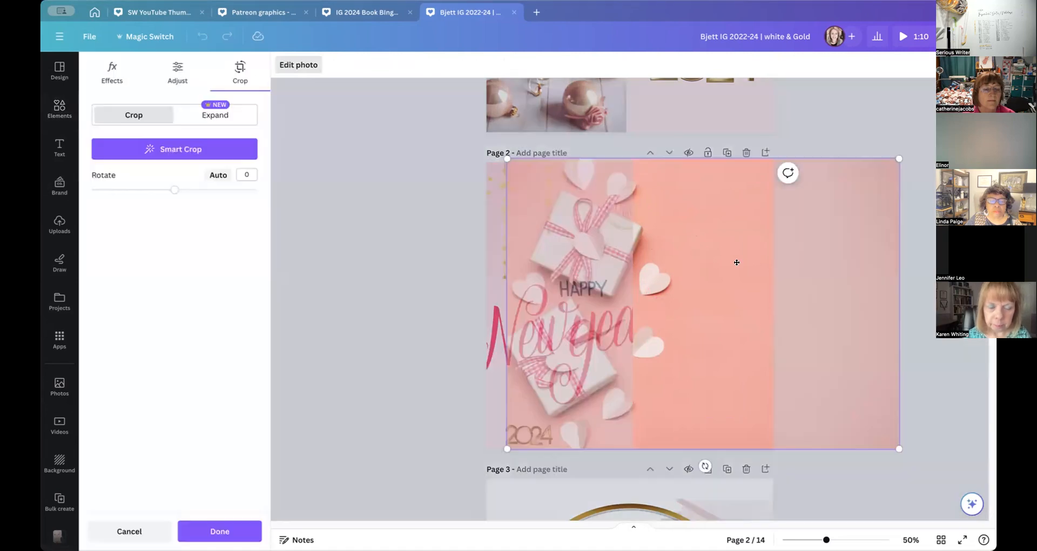
pyautogui.moveTo(686, 262); pyautogui.dragTo(842, 231)
pyautogui.click(820, 306)
pyautogui.click(824, 311)
# Step: Shrink the Happy New Year lettering on page 2 and place it on the page's left side
pyautogui.click(582, 330)
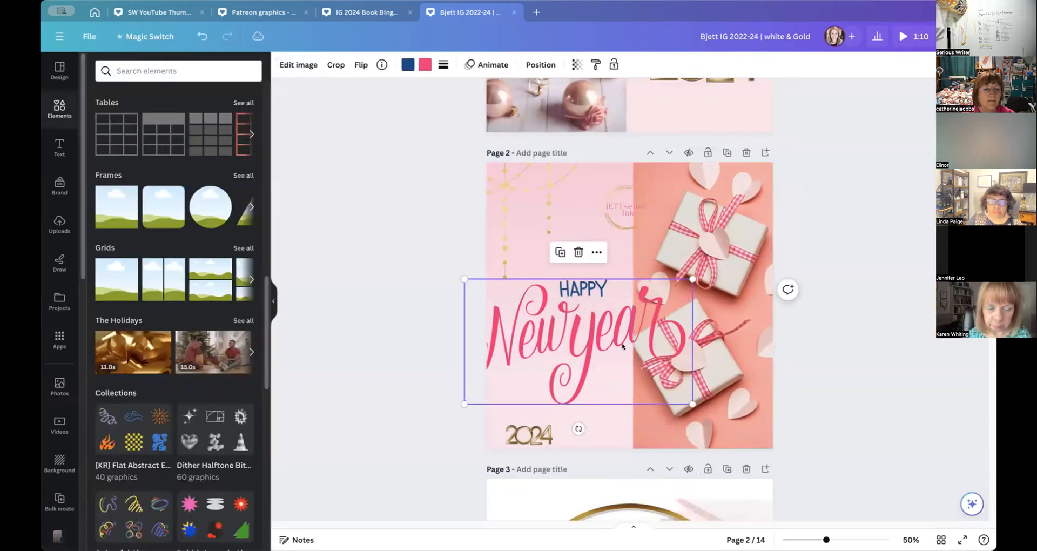
pyautogui.moveTo(693, 403); pyautogui.dragTo(608, 366)
pyautogui.moveTo(534, 325); pyautogui.dragTo(562, 339)
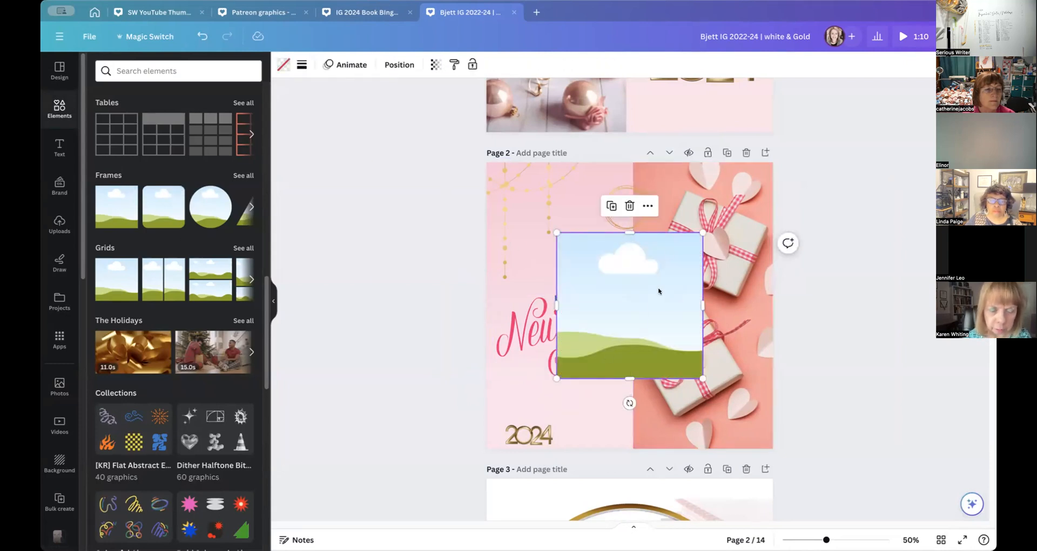
# Step: Delete the landscape placeholder, add the coral gift photo as a loose image on page 2, resize it, and delete it too
pyautogui.press('Delete')
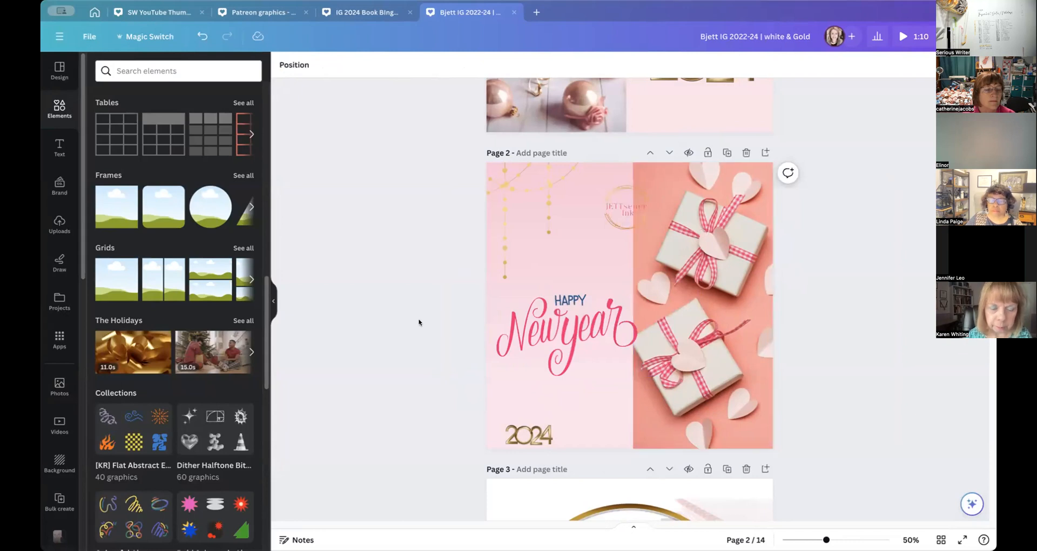
pyautogui.click(47, 384)
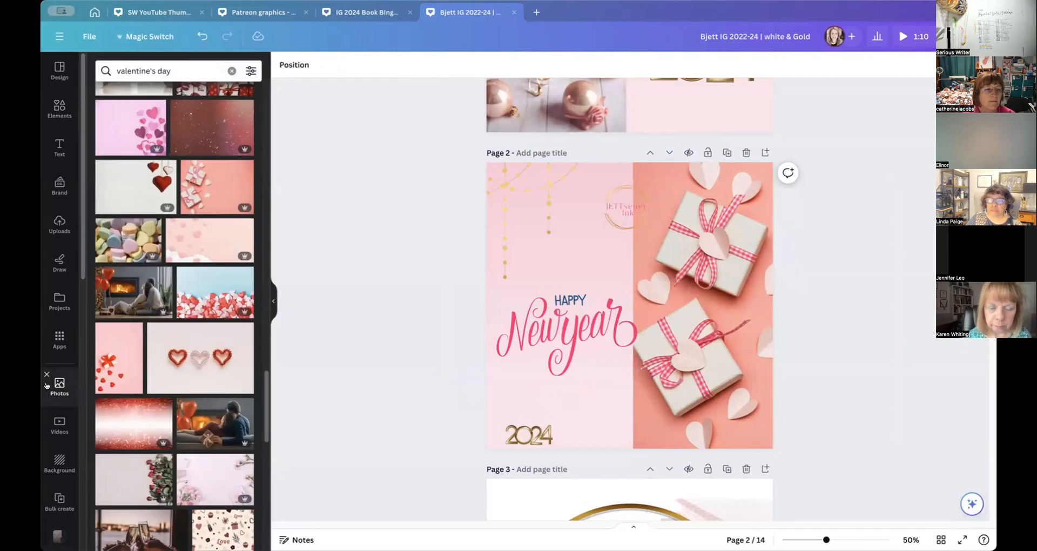
pyautogui.click(193, 180)
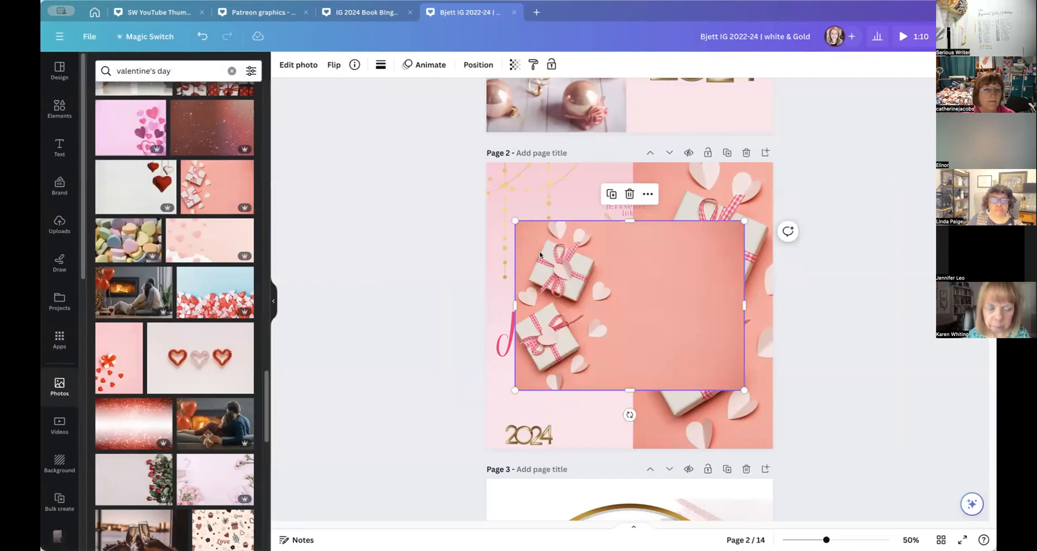
pyautogui.moveTo(514, 220); pyautogui.dragTo(480, 194)
pyautogui.moveTo(748, 296); pyautogui.dragTo(626, 288)
pyautogui.press('Delete')
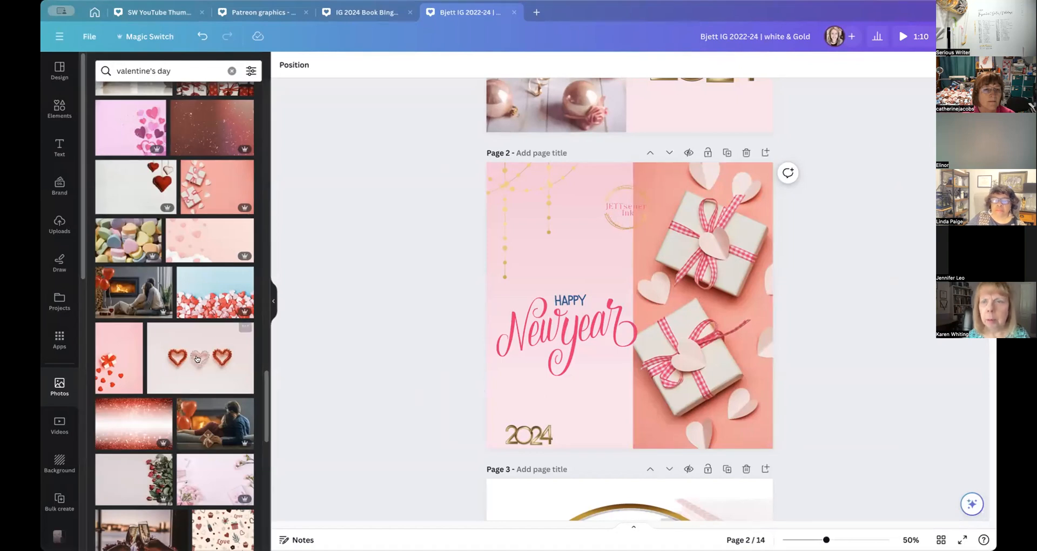
# Step: Reshape page 2's photo grid into a full-width strip along the page's bottom and fill it with the three beaded hearts photo
pyautogui.click(681, 178)
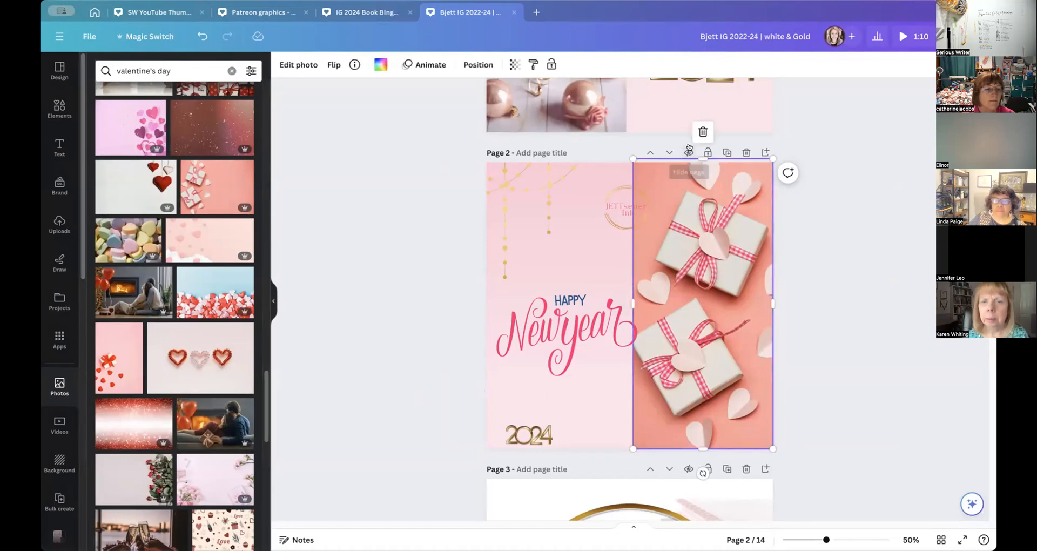
pyautogui.moveTo(700, 158); pyautogui.dragTo(702, 365)
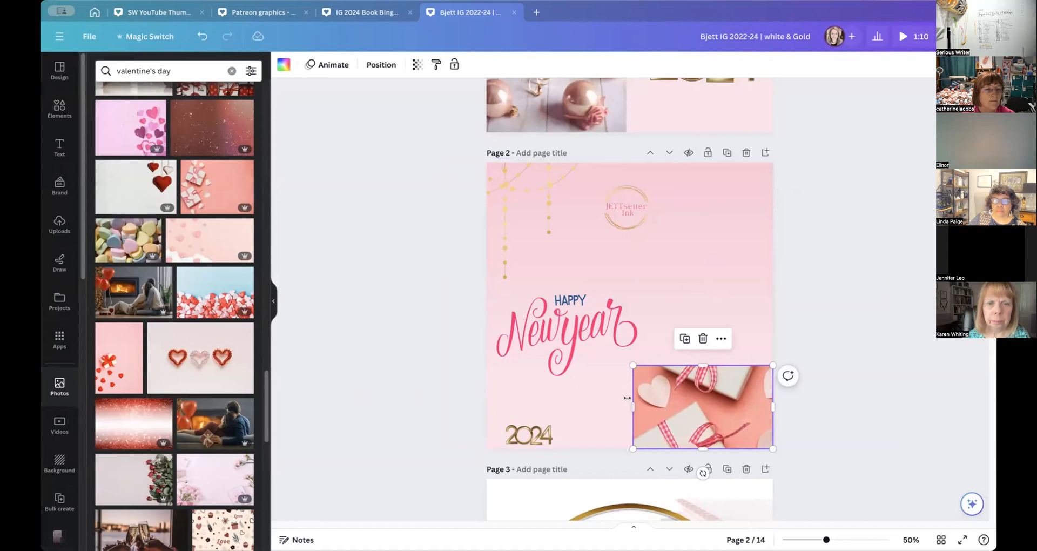
pyautogui.moveTo(626, 398); pyautogui.dragTo(486, 402)
pyautogui.moveTo(213, 353); pyautogui.dragTo(626, 409)
pyautogui.click(883, 397)
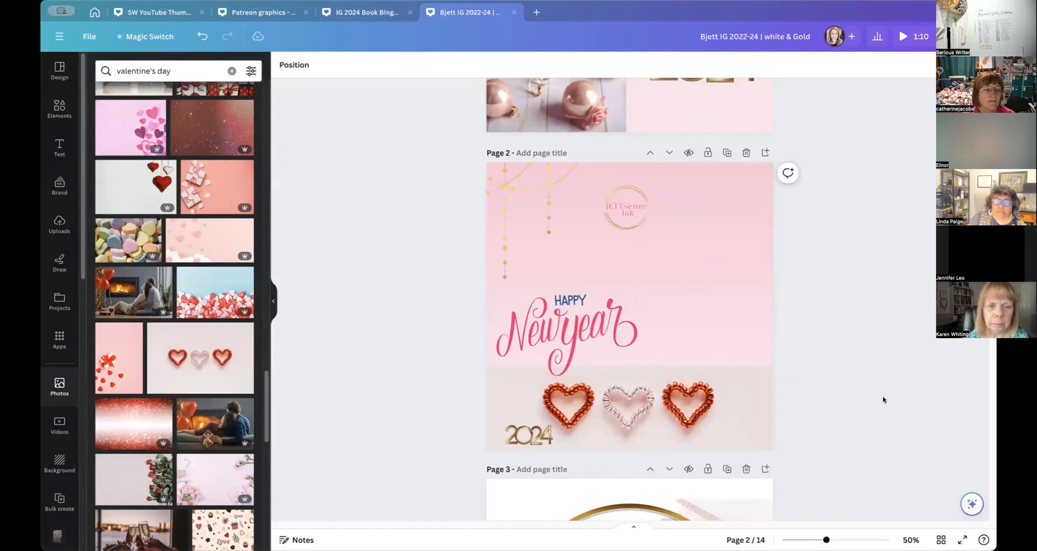
# Step: Delete the gold 2024 from page 2, and move the logo to the page's upper-right corner and the Happy New Year lettering to the centre
pyautogui.click(528, 435)
pyautogui.press('Delete')
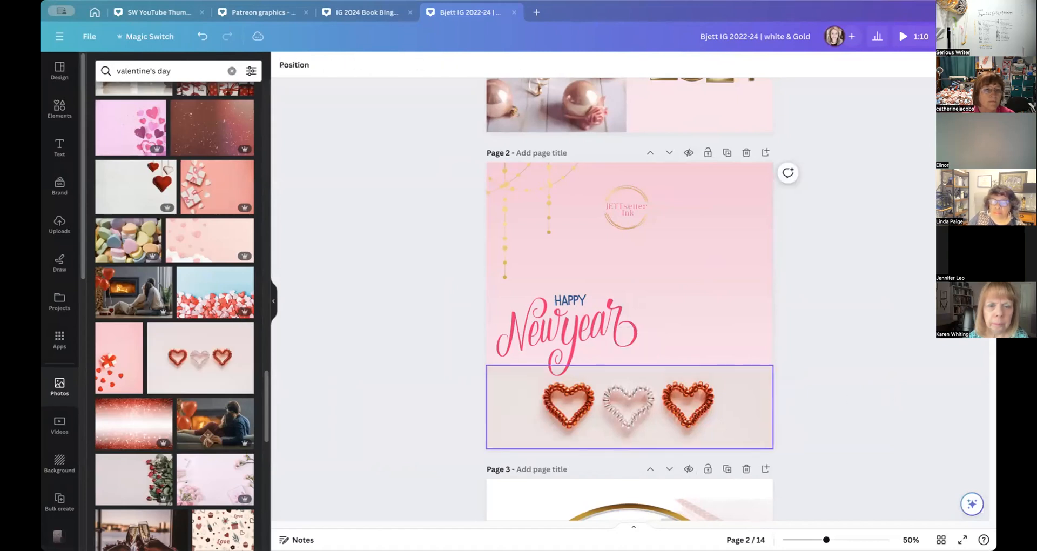
pyautogui.moveTo(643, 201); pyautogui.dragTo(752, 203)
pyautogui.moveTo(567, 333); pyautogui.dragTo(626, 284)
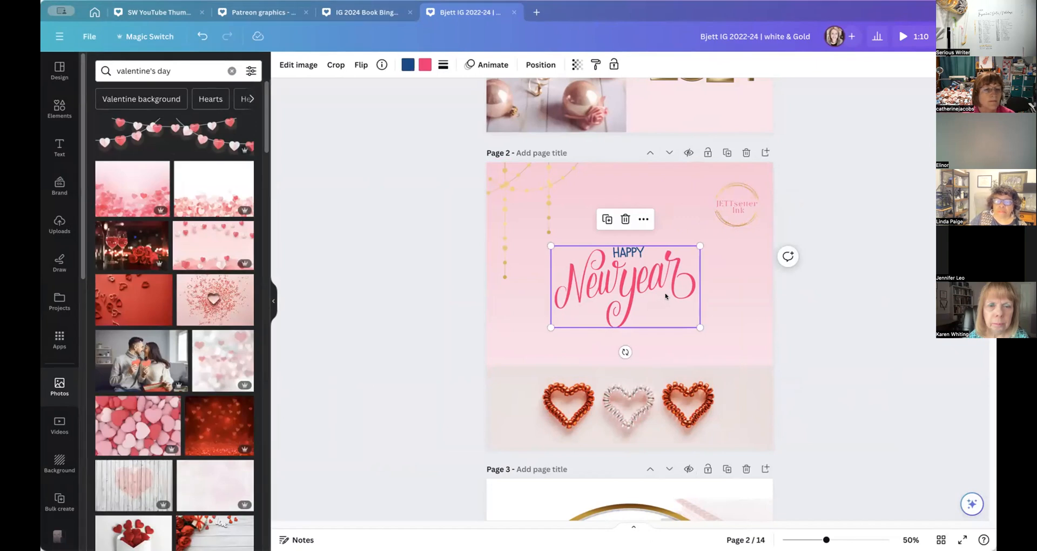
# Step: Search the elements for "valentine's day", show only graphics, and delete the Happy New Year lettering from page 2
pyautogui.click(57, 109)
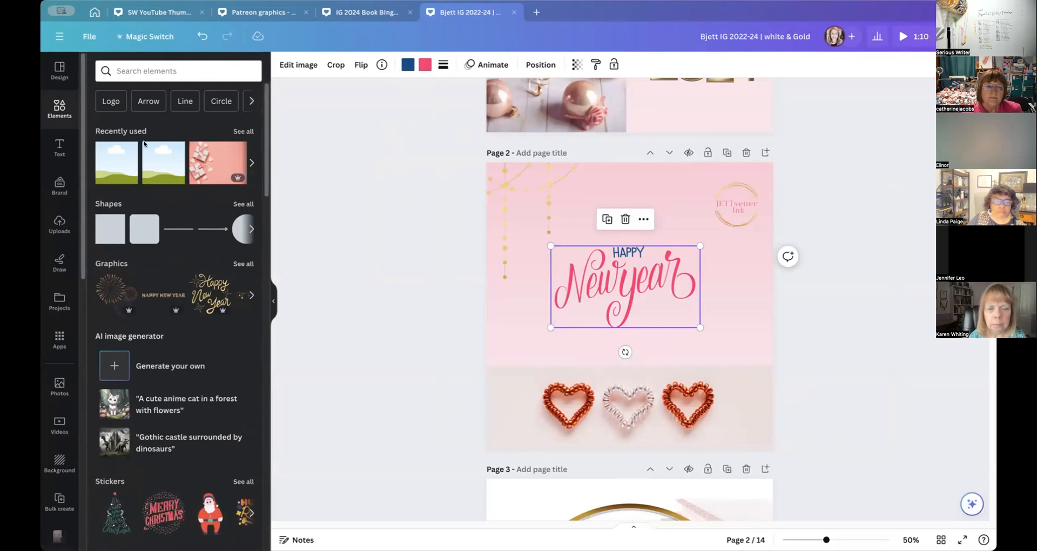
pyautogui.click(139, 71)
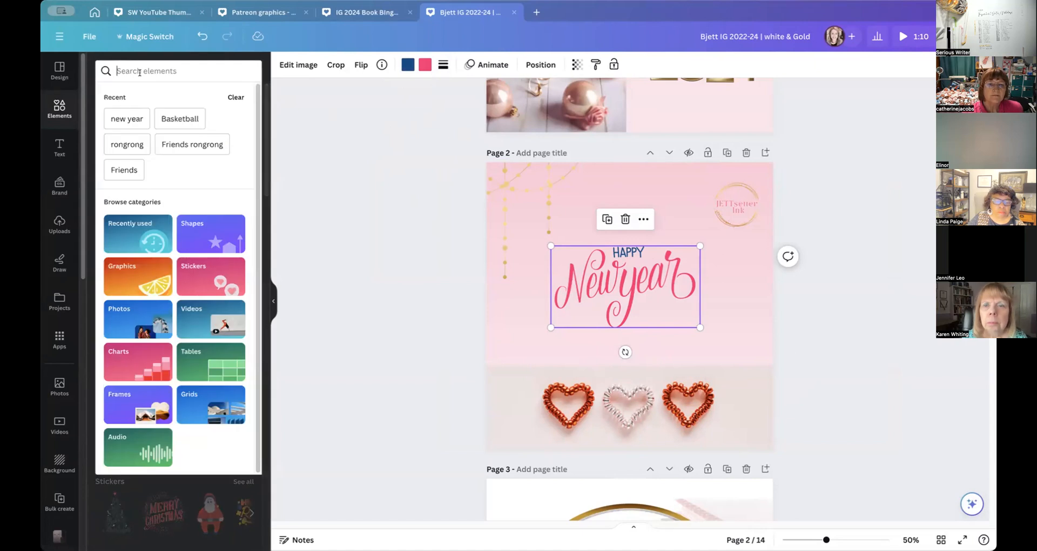
pyautogui.write('valenti')
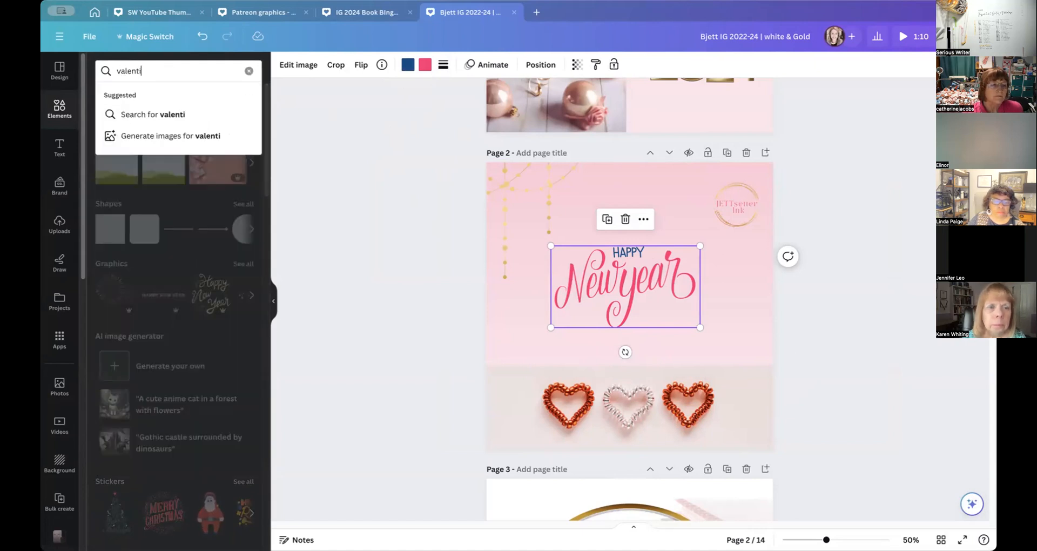
pyautogui.write("ne's day")
pyautogui.press('Return')
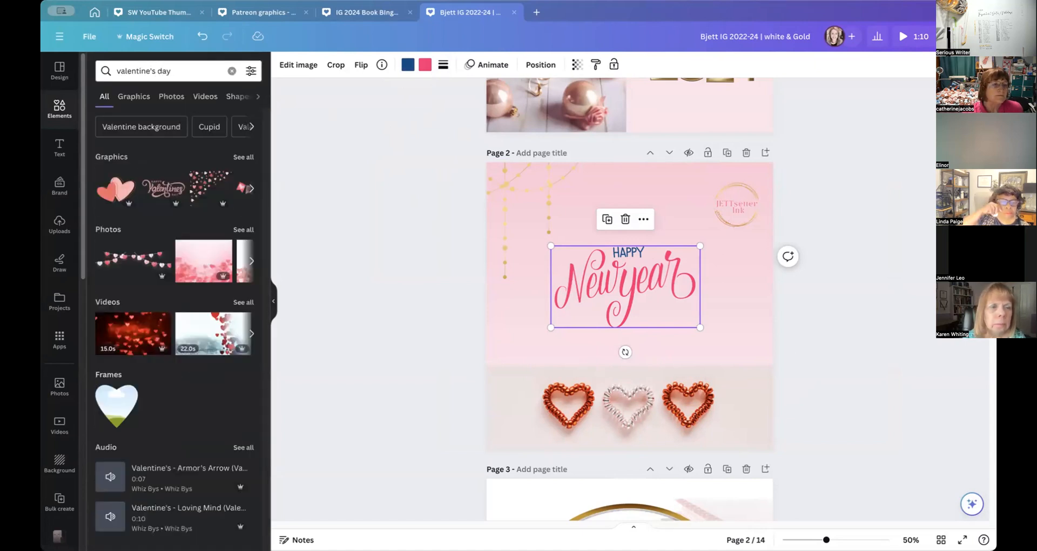
pyautogui.click(145, 102)
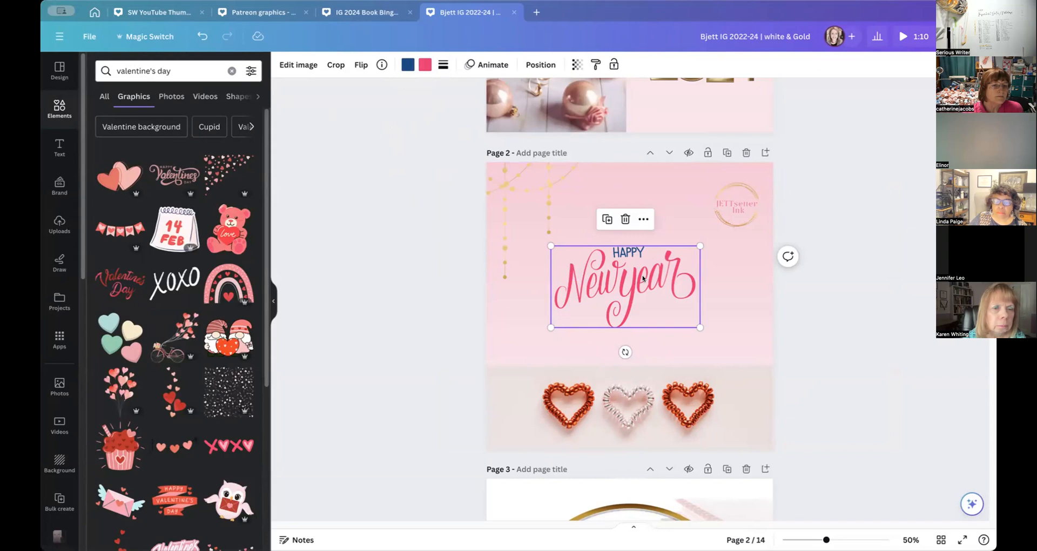
pyautogui.press('Delete')
# Step: Insert the graphic of a bicycle with heart balloons on page 2, resize it, and move it up onto the New Year design on page 1
pyautogui.scroll(-1, 109, 343)
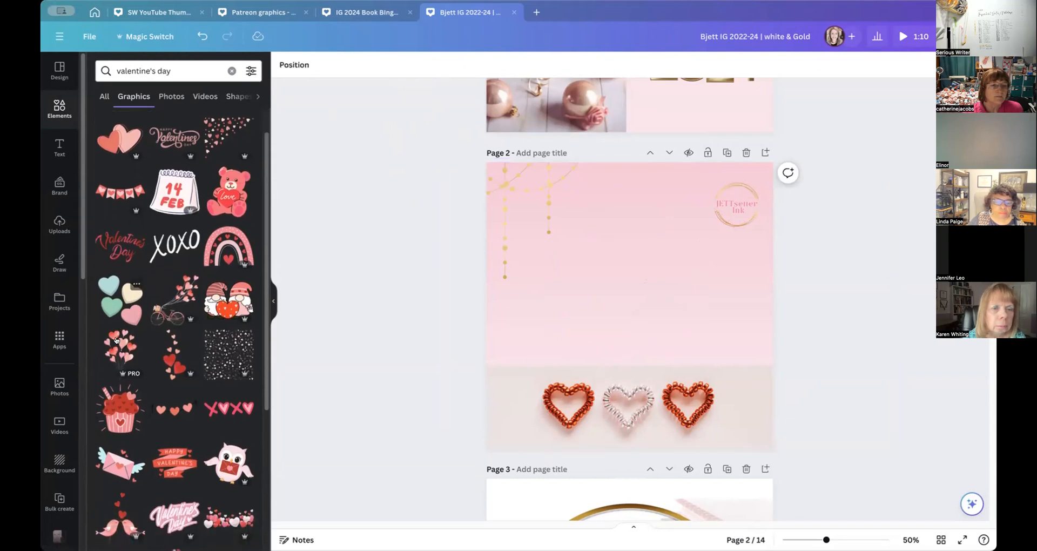
pyautogui.click(174, 299)
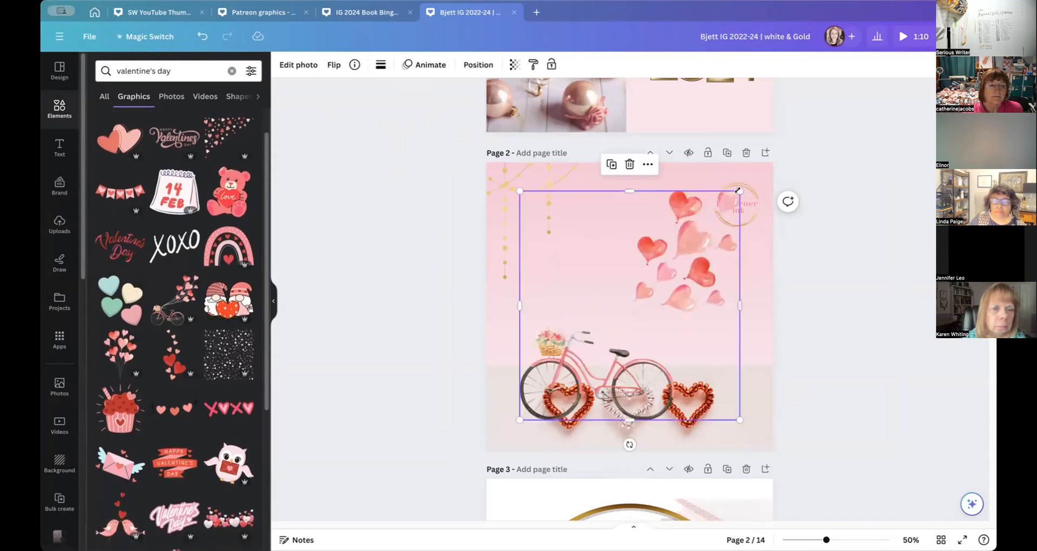
pyautogui.moveTo(726, 196); pyautogui.dragTo(756, 228)
pyautogui.moveTo(638, 227); pyautogui.dragTo(632, 196)
pyautogui.moveTo(678, 308); pyautogui.dragTo(646, 277)
pyautogui.scroll(3, 644, 279)
pyautogui.moveTo(626, 482); pyautogui.dragTo(638, 220)
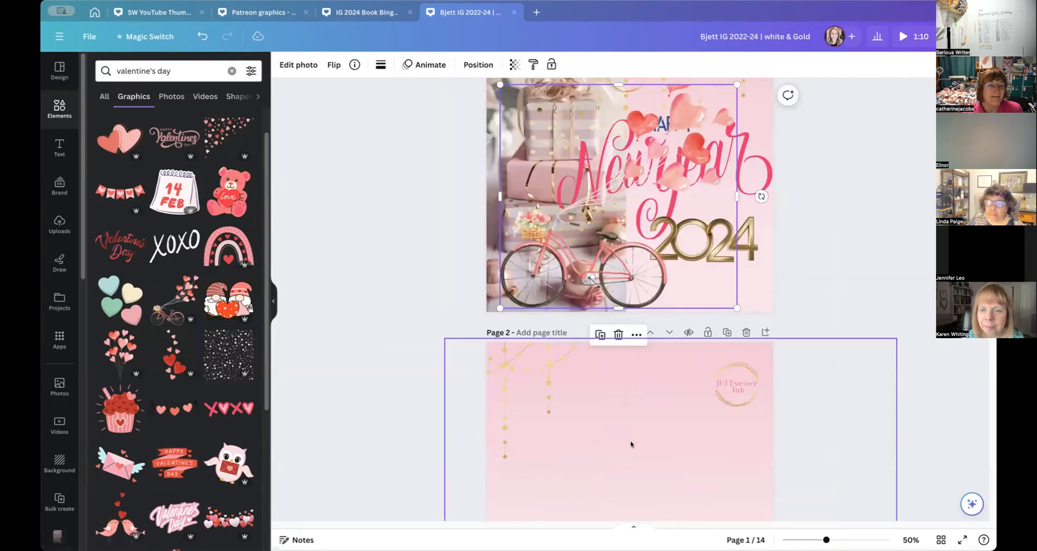
# Step: Insert the heart balloon bouquet graphic on page 2, shrink it, and place it on the page's left side above the beaded hearts
pyautogui.scroll(-3, 615, 441)
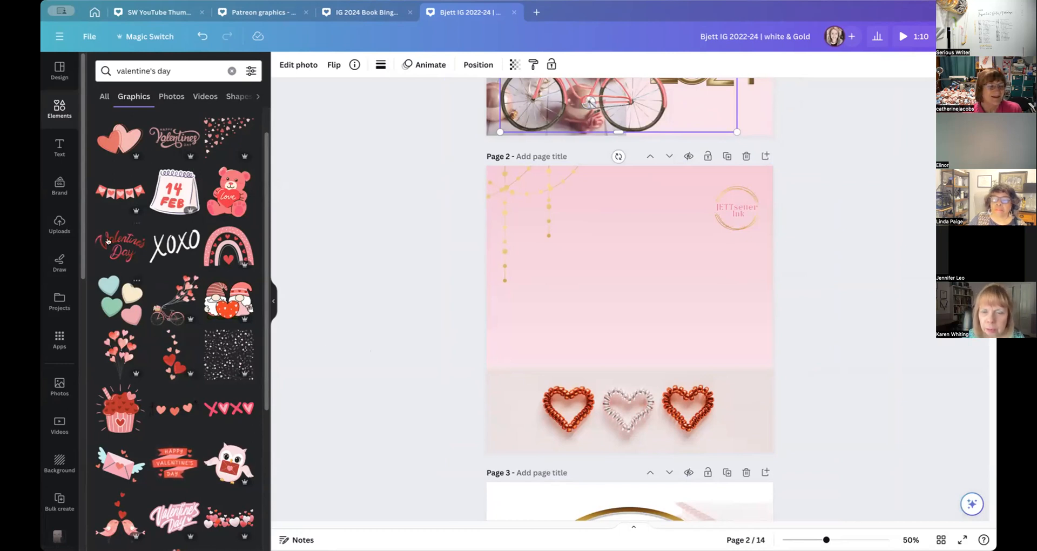
pyautogui.click(115, 339)
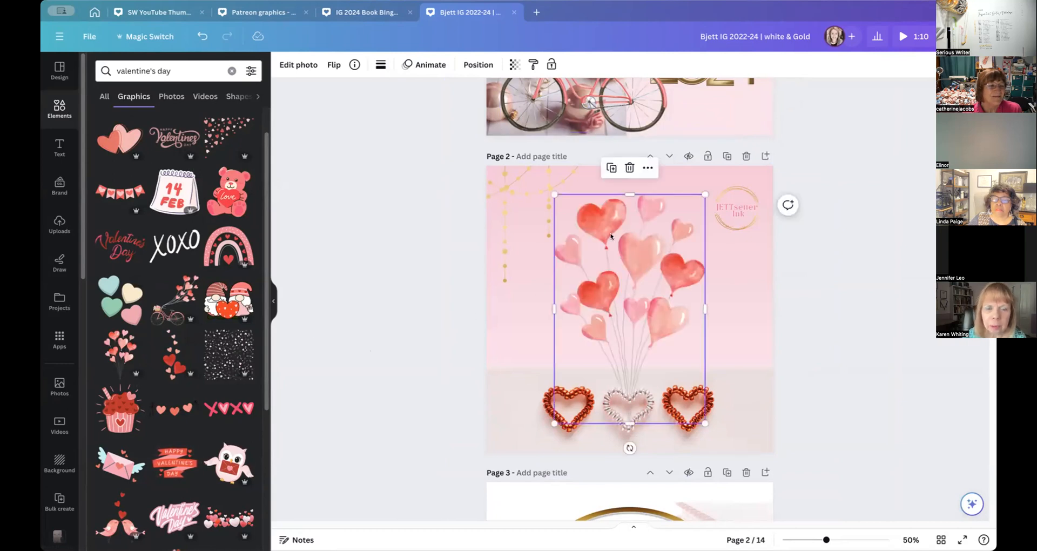
pyautogui.moveTo(700, 194); pyautogui.dragTo(646, 282)
pyautogui.moveTo(599, 335); pyautogui.dragTo(551, 264)
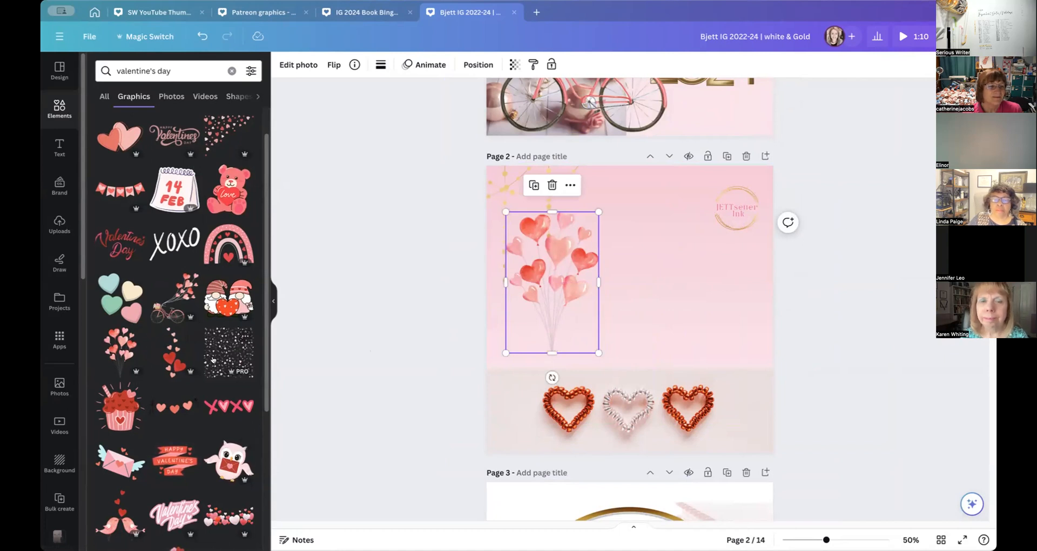
# Step: Duplicate page 2 and delete the heart balloon bouquet from the original page
pyautogui.scroll(-2, 211, 367)
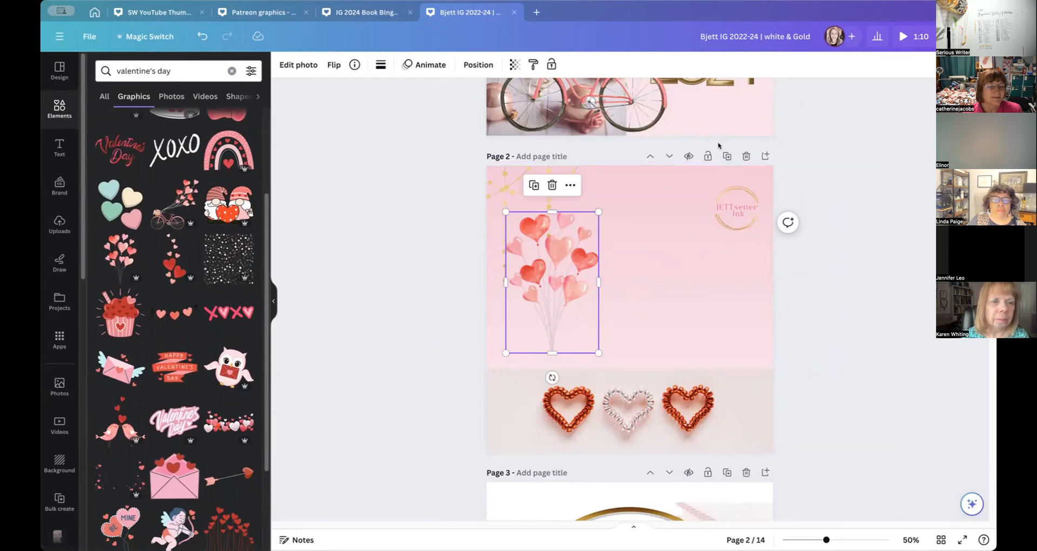
pyautogui.click(727, 156)
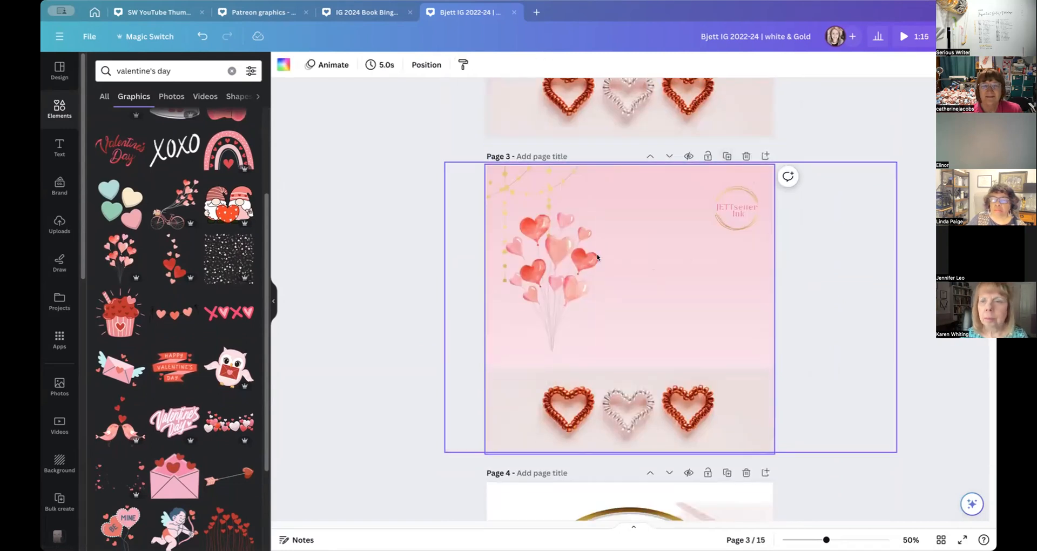
pyautogui.scroll(4, 621, 259)
pyautogui.click(547, 184)
pyautogui.press('Delete')
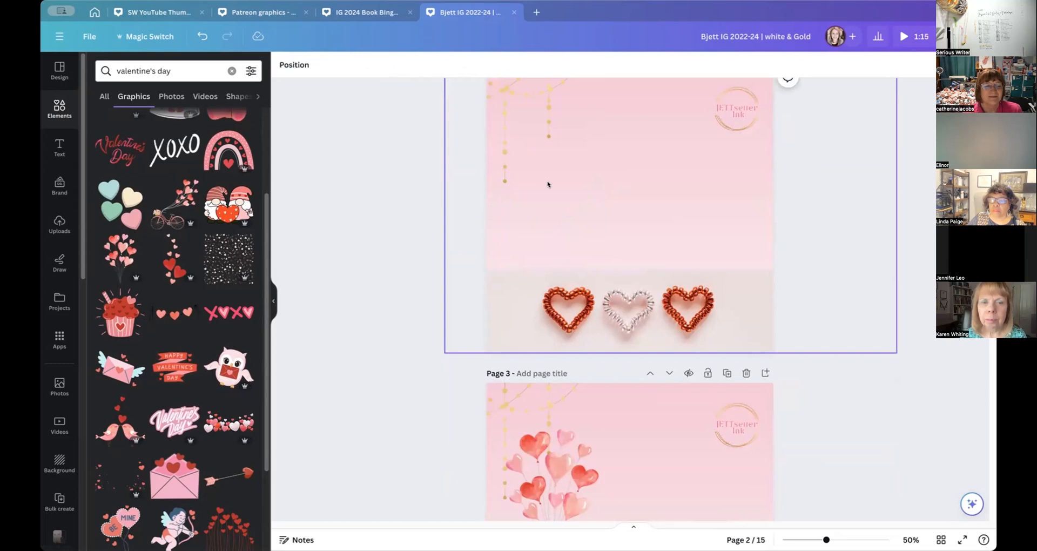
pyautogui.scroll(1, 616, 116)
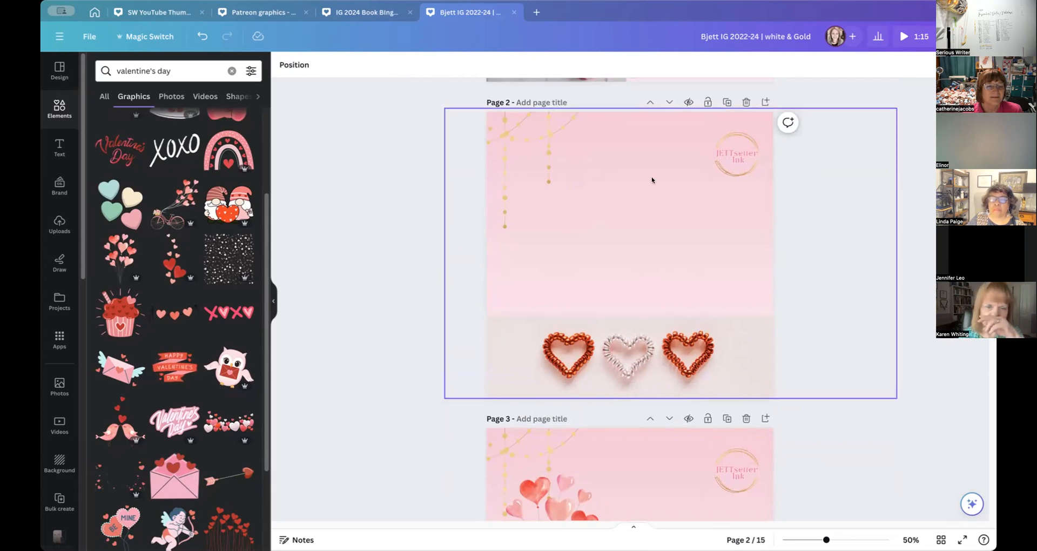
# Step: Insert the graphic of floating red and pink hearts on page 3, shrink it, and place it below the JETTsetter Ink logo
pyautogui.scroll(-7, 648, 173)
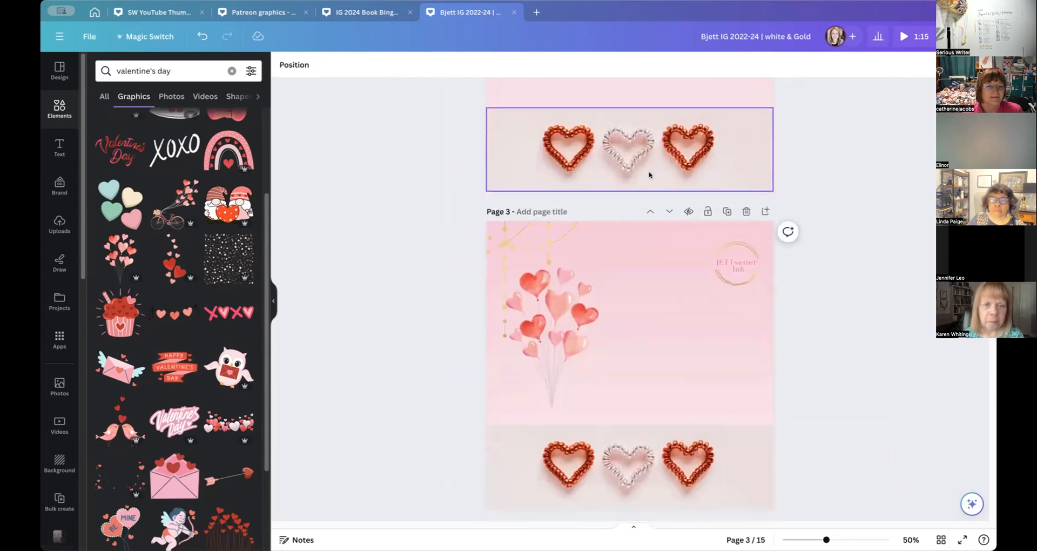
pyautogui.scroll(2, 648, 176)
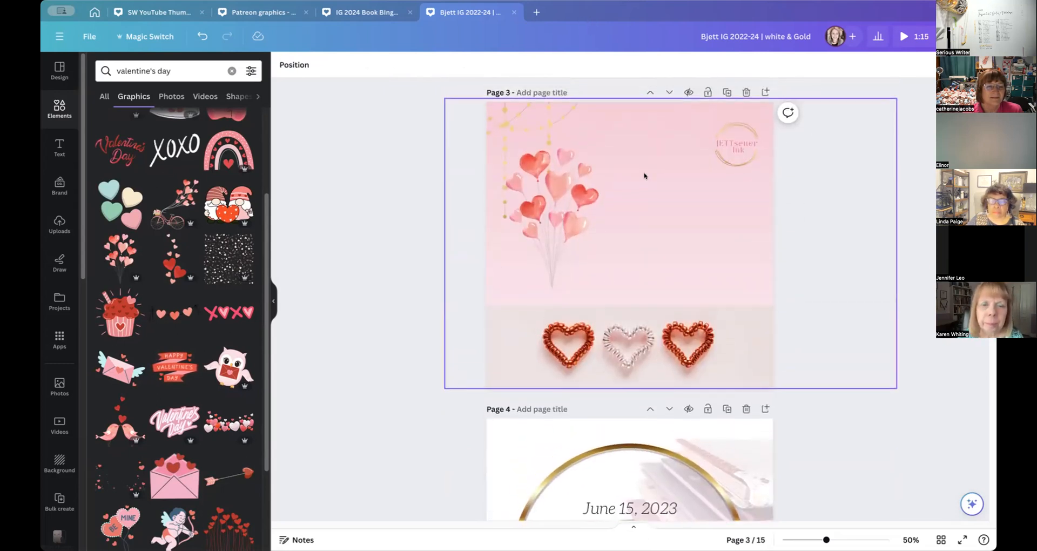
pyautogui.click(169, 259)
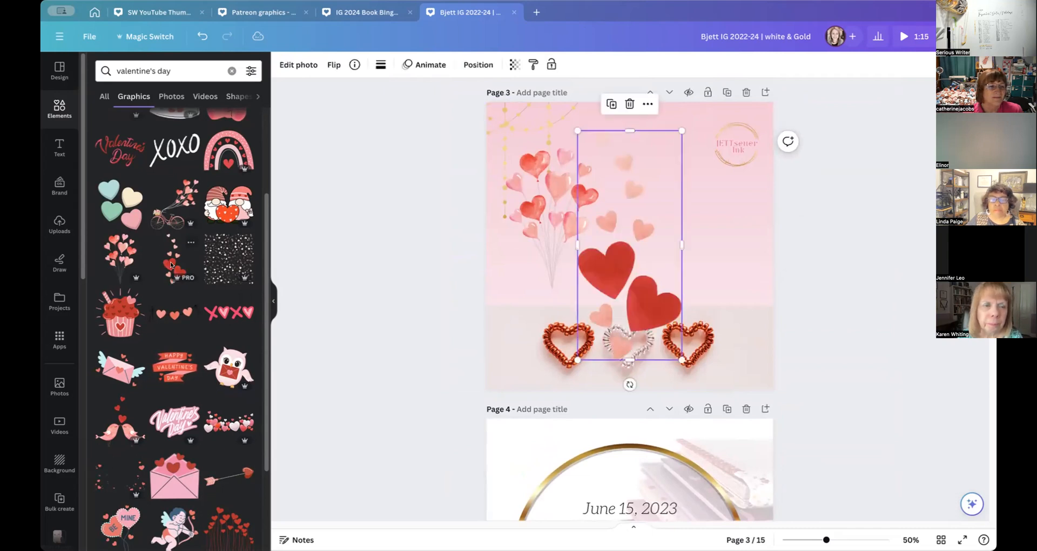
pyautogui.moveTo(595, 248); pyautogui.dragTo(656, 220)
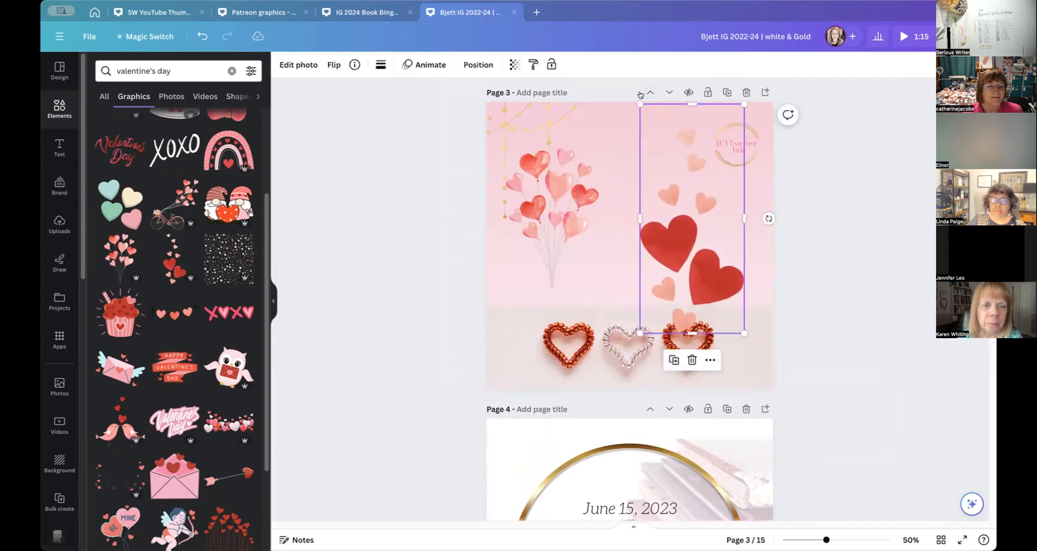
pyautogui.moveTo(640, 104); pyautogui.dragTo(732, 210)
pyautogui.moveTo(730, 316); pyautogui.dragTo(753, 260)
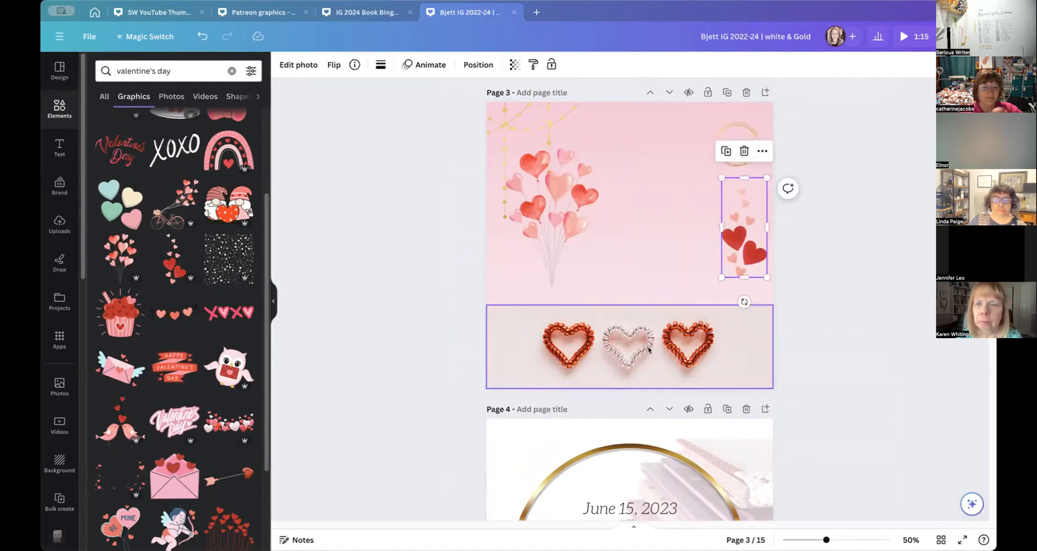
# Step: Insert the handwritten "happy Valentines Day" lettering on page 3 and place it between the balloon bouquet and the logo
pyautogui.scroll(3, 648, 350)
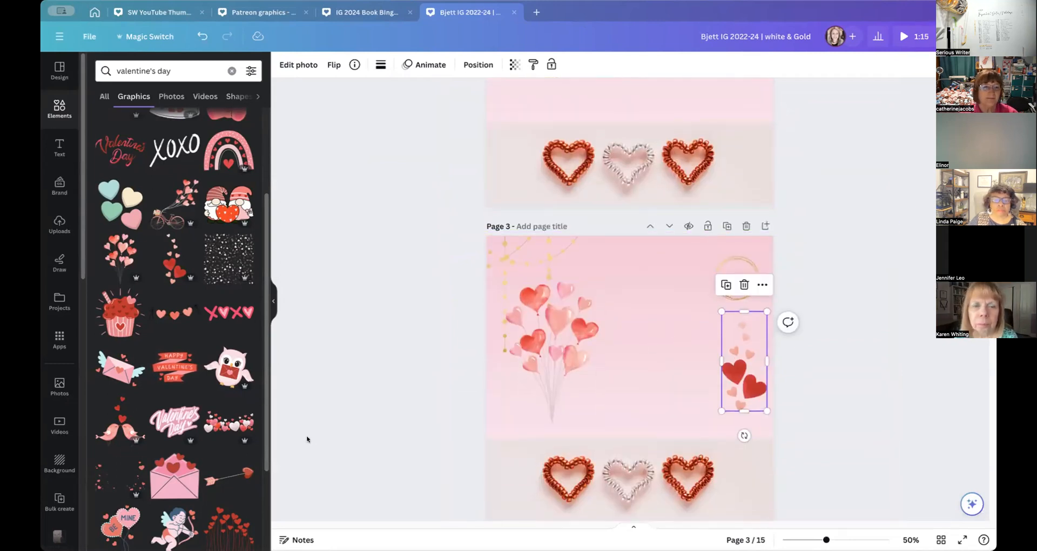
pyautogui.scroll(-1, 385, 341)
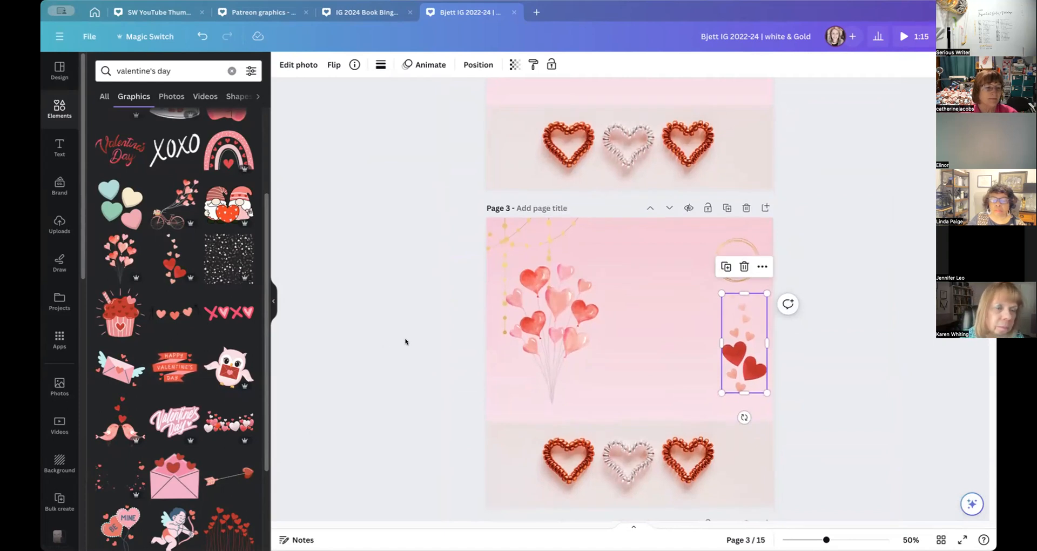
pyautogui.scroll(-1, 184, 399)
pyautogui.scroll(-5, 184, 398)
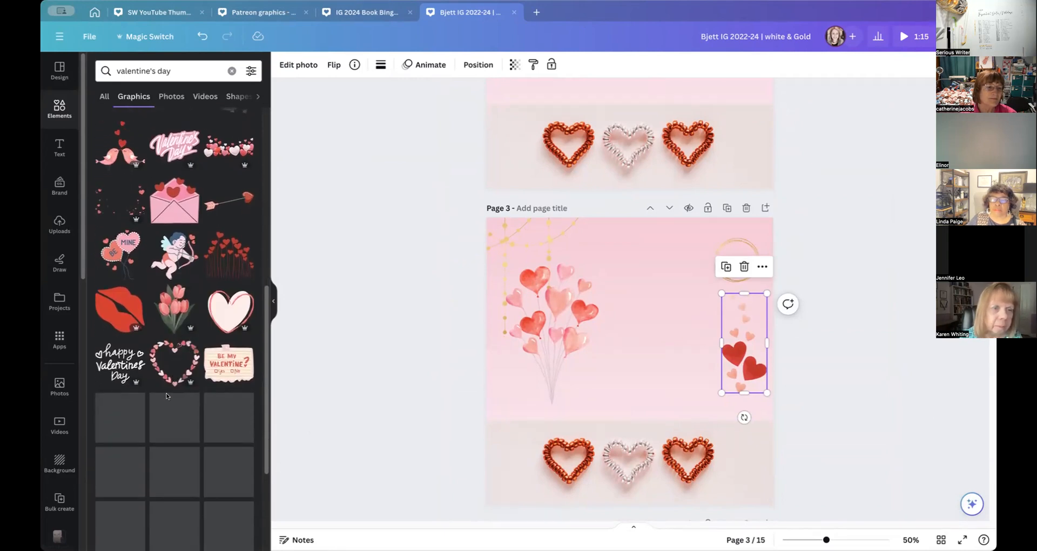
pyautogui.click(117, 367)
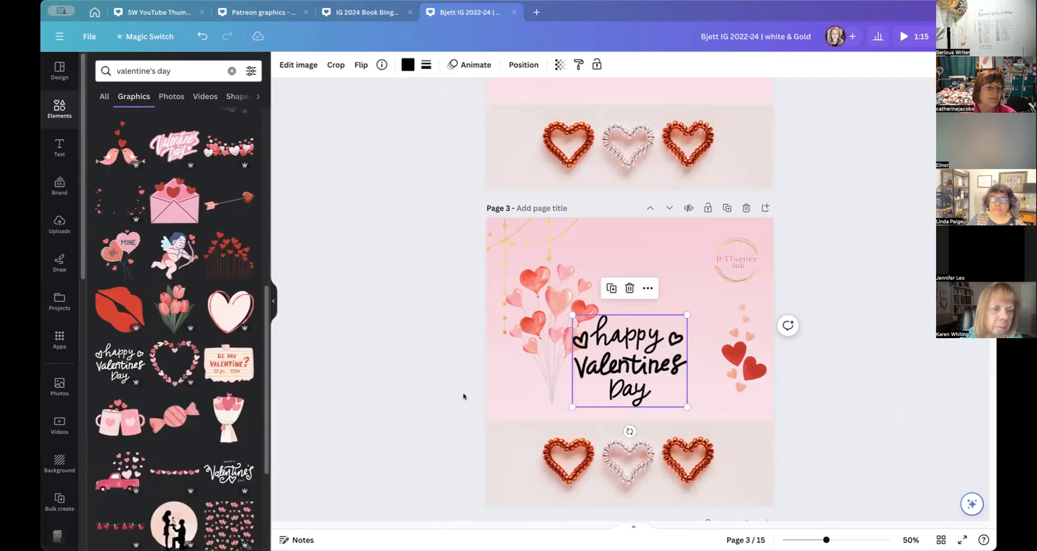
pyautogui.moveTo(648, 350); pyautogui.dragTo(652, 271)
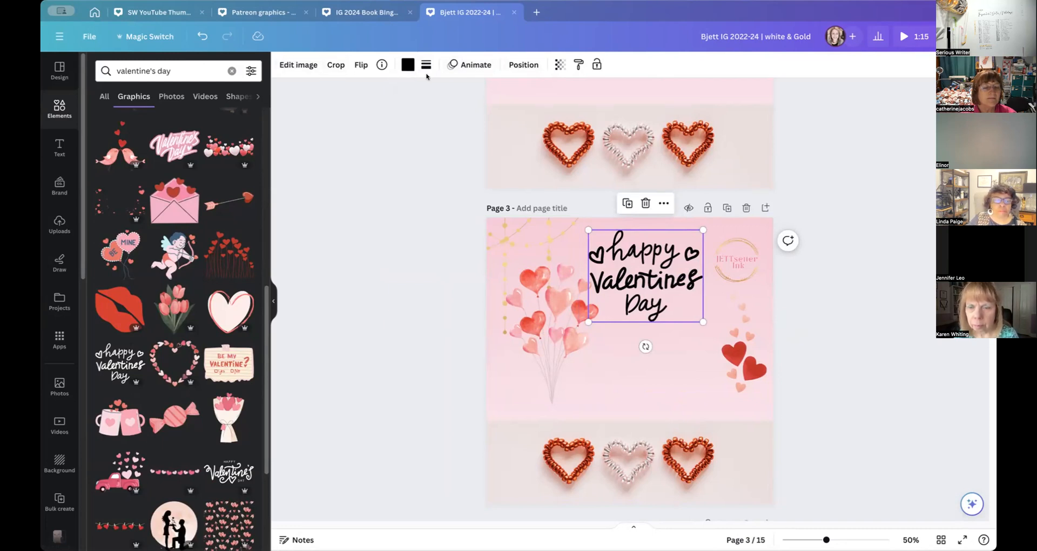
# Step: Try a custom pink, #ED2C94, for the "happy Valentines Day" lettering on page 3
pyautogui.click(408, 66)
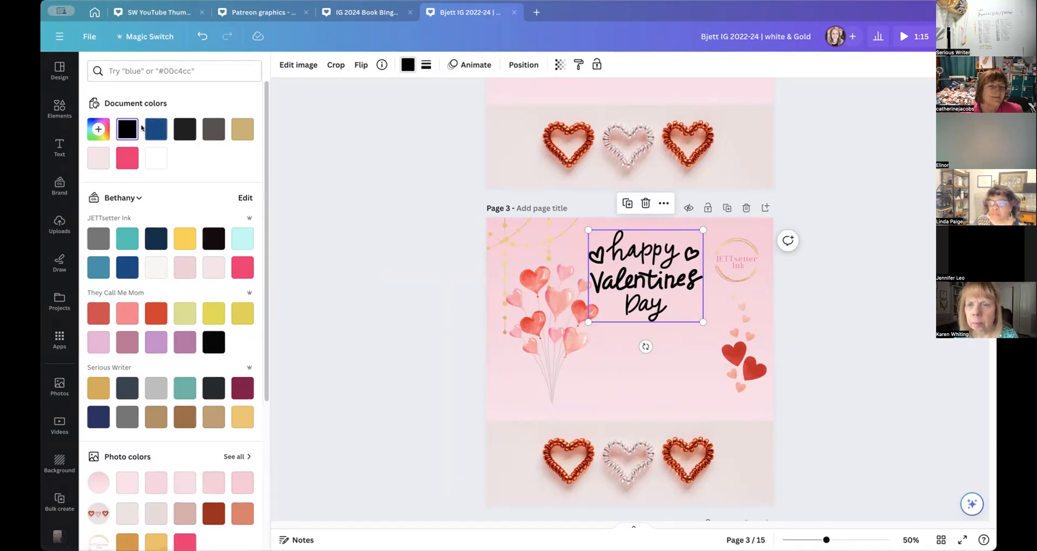
pyautogui.click(98, 129)
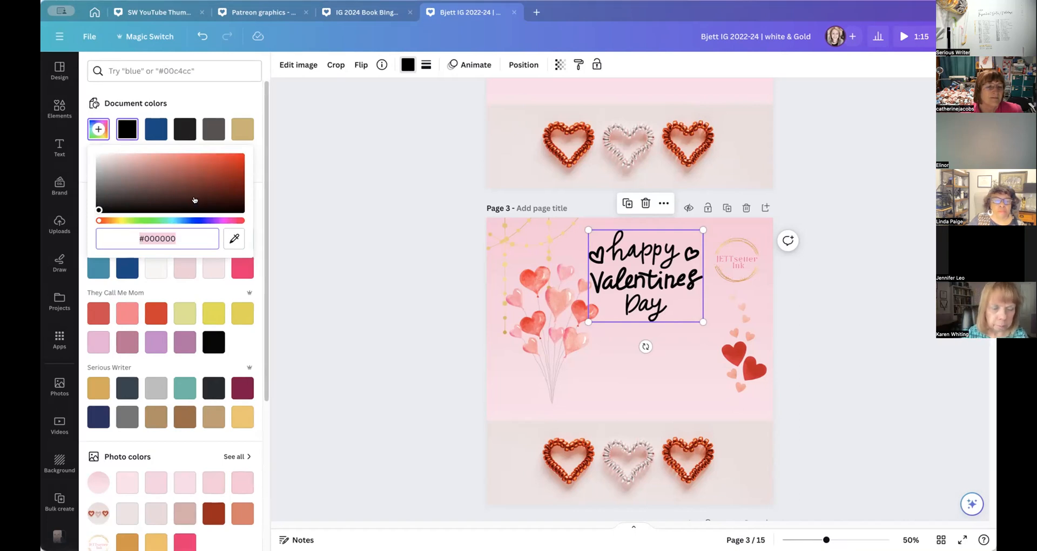
pyautogui.click(195, 199)
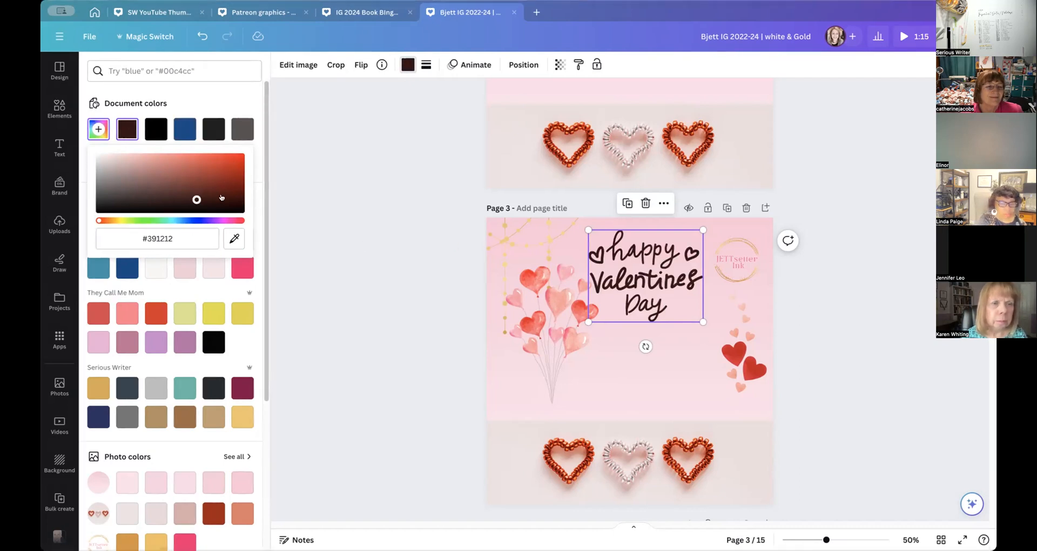
pyautogui.click(228, 220)
pyautogui.click(216, 157)
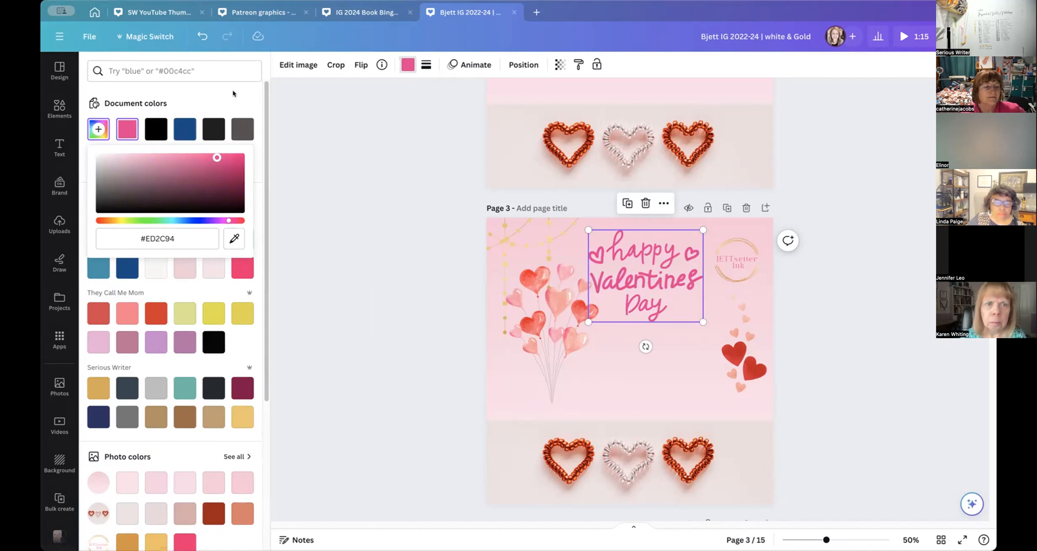
pyautogui.click(264, 152)
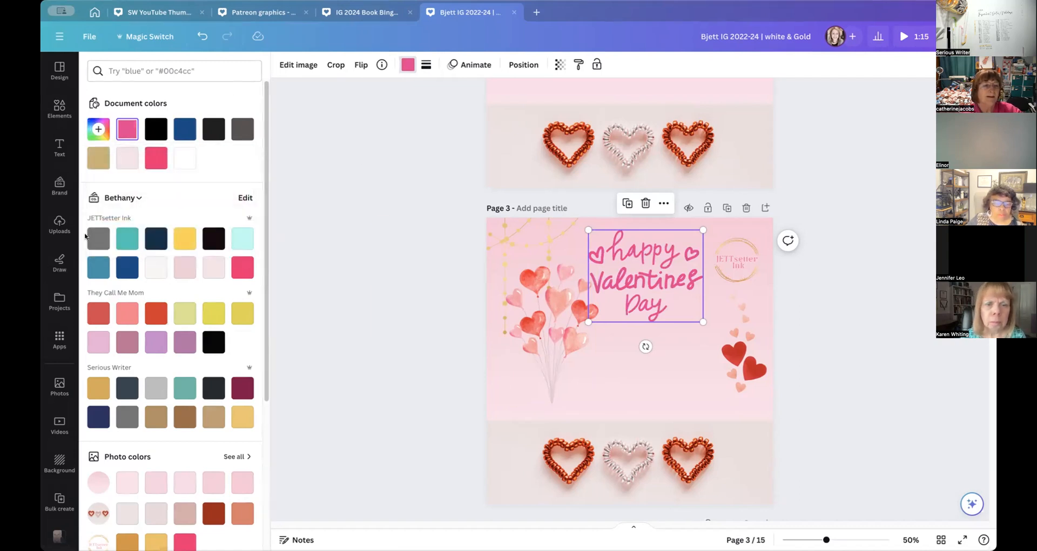
# Step: Try the JETTsetter Ink brand pink, blue, off-white, pale pink and light aqua on the lettering, and move it lower on page 3
pyautogui.click(237, 271)
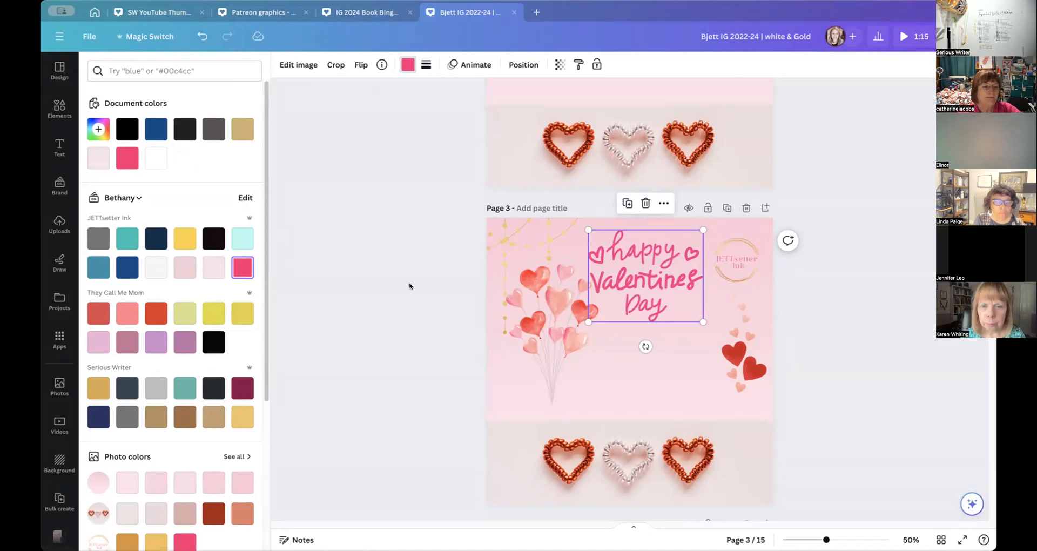
pyautogui.moveTo(632, 279); pyautogui.dragTo(642, 338)
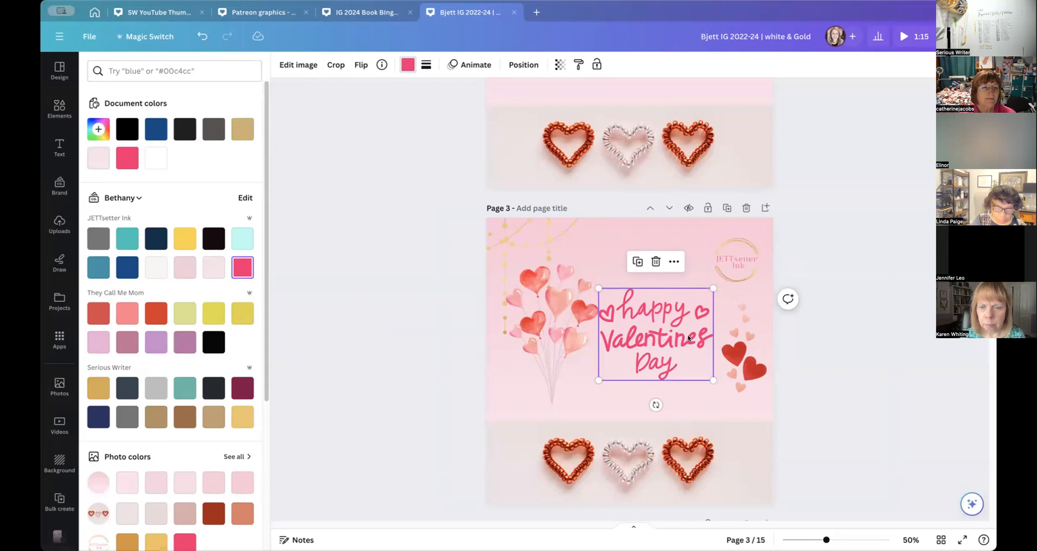
pyautogui.click(126, 267)
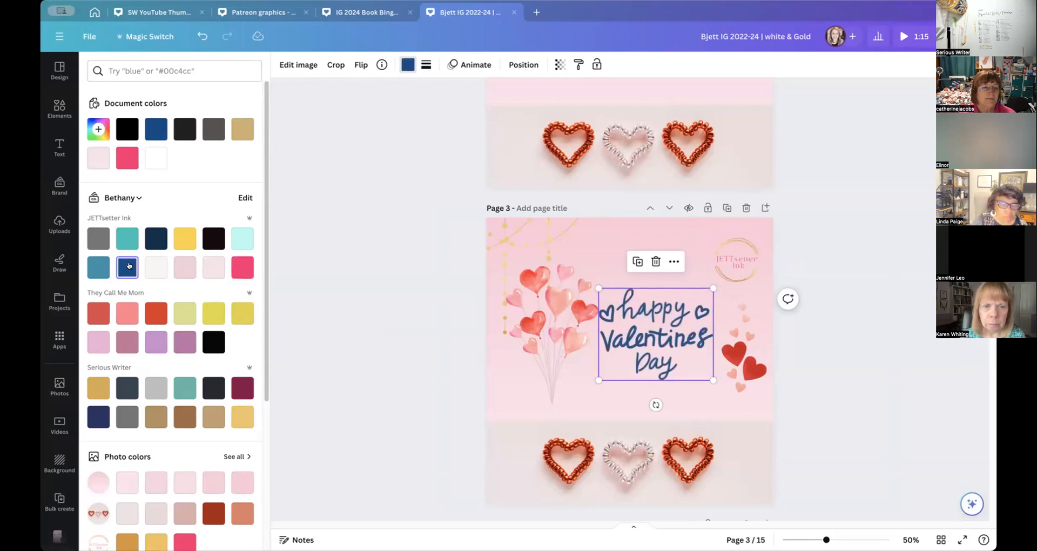
pyautogui.click(156, 267)
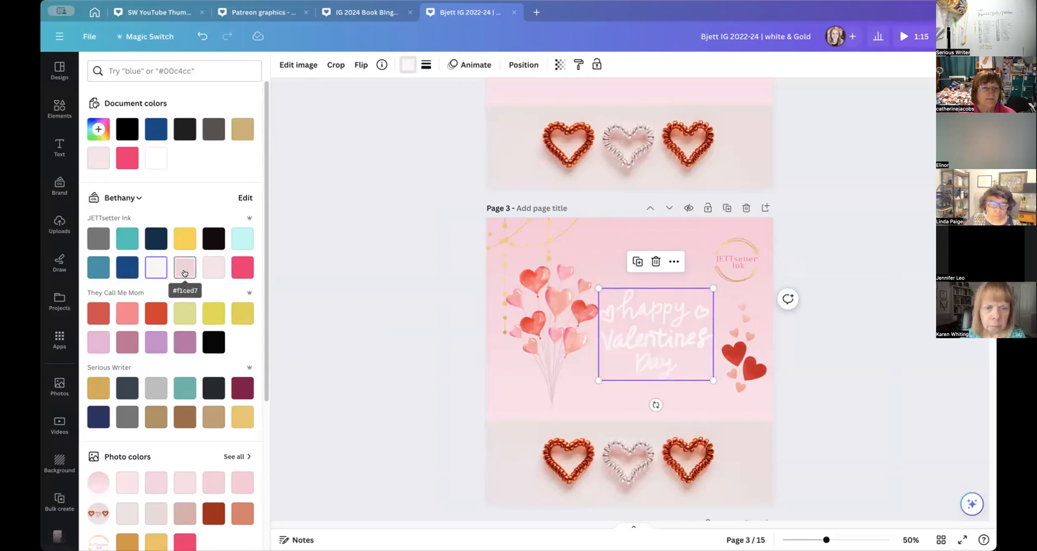
pyautogui.click(184, 270)
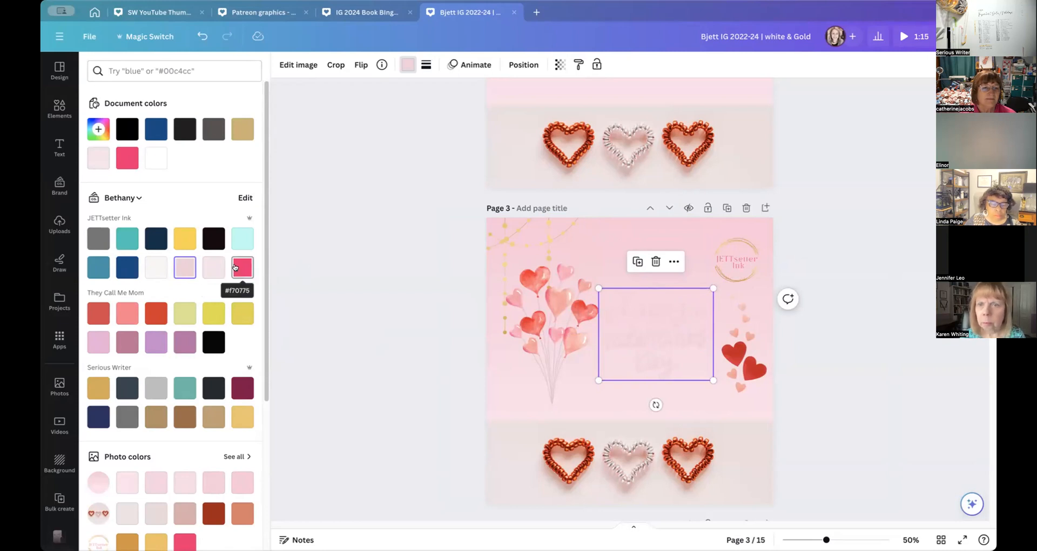
pyautogui.click(242, 238)
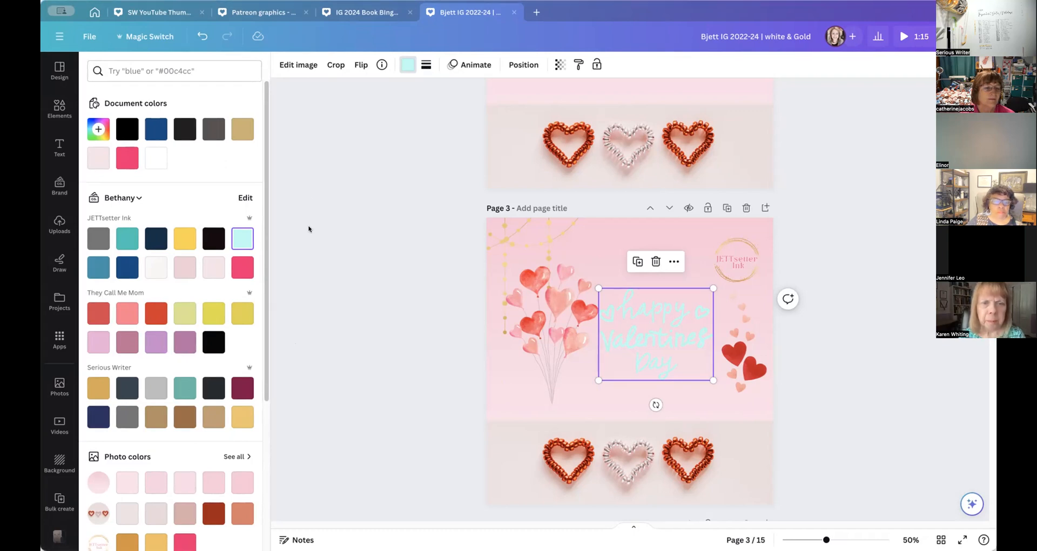
# Step: Move the Valentine lettering up on page 3 and recolor it with the dark red from the beaded hearts photo's colors
pyautogui.scroll(-1, 175, 316)
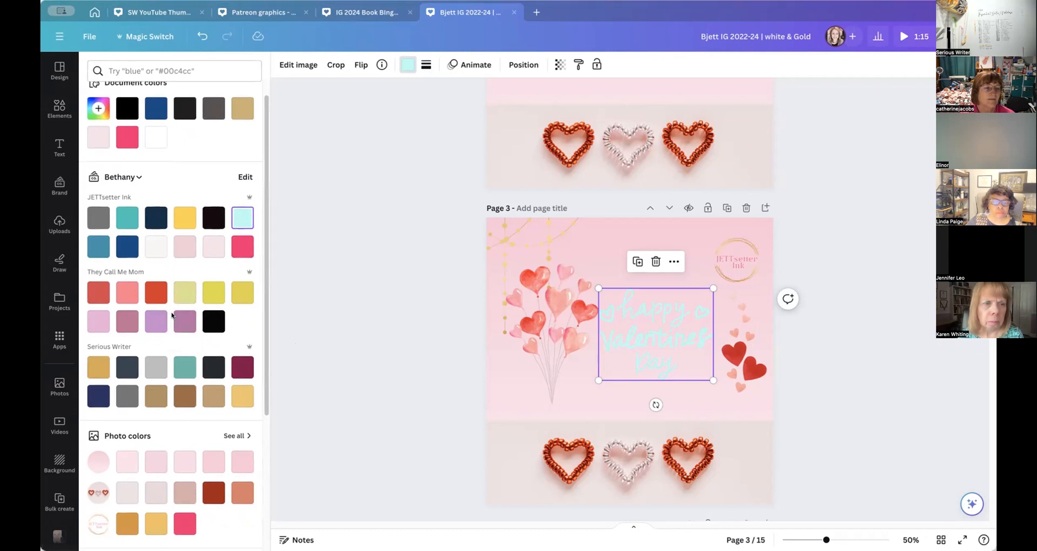
pyautogui.scroll(-2, 174, 308)
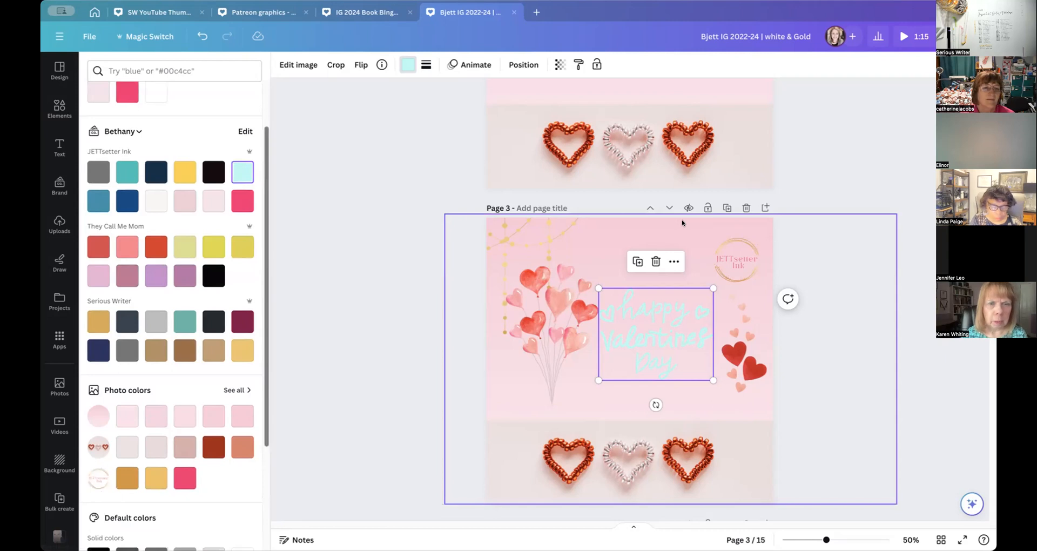
pyautogui.click(701, 237)
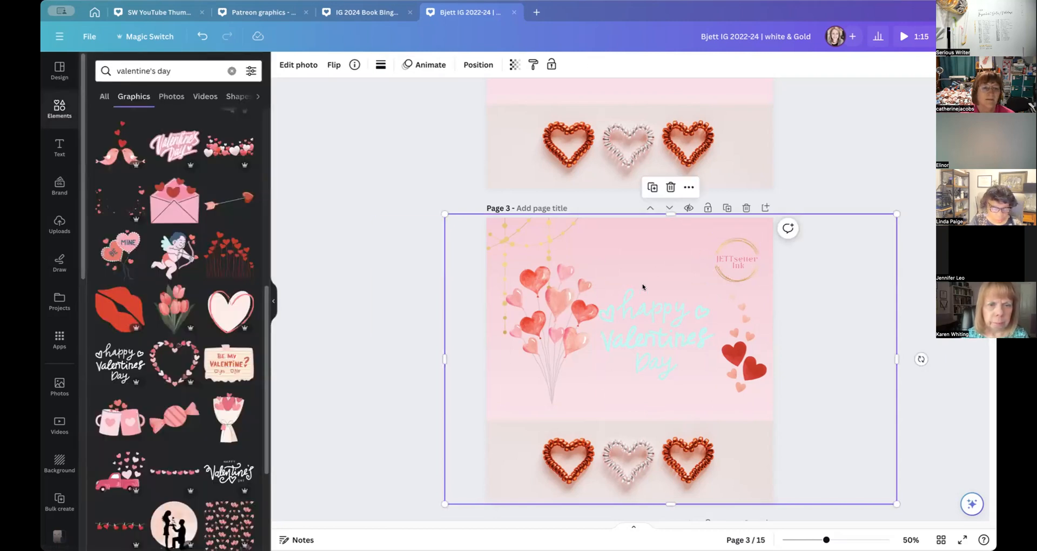
pyautogui.click(642, 287)
pyautogui.click(406, 66)
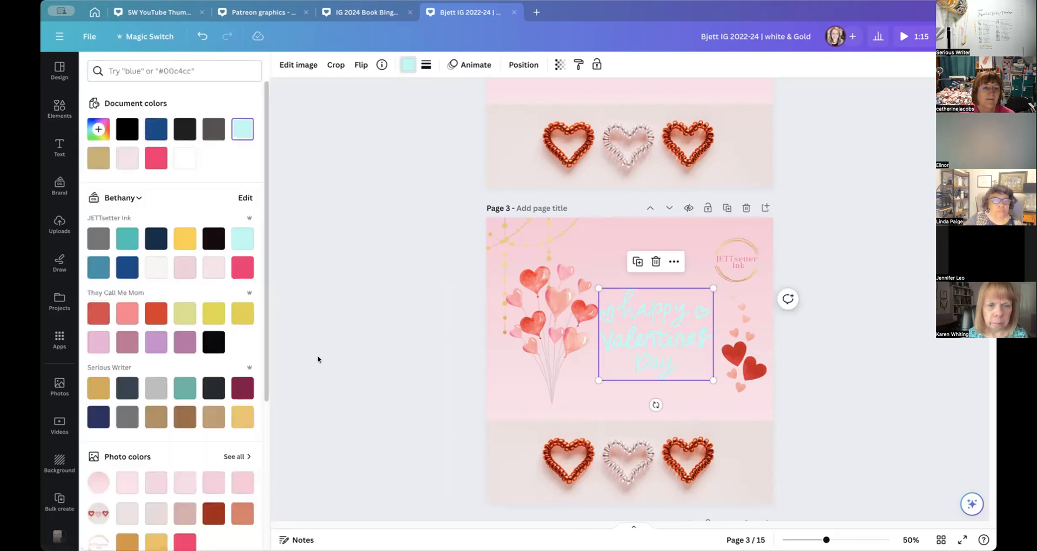
pyautogui.scroll(-1, 142, 473)
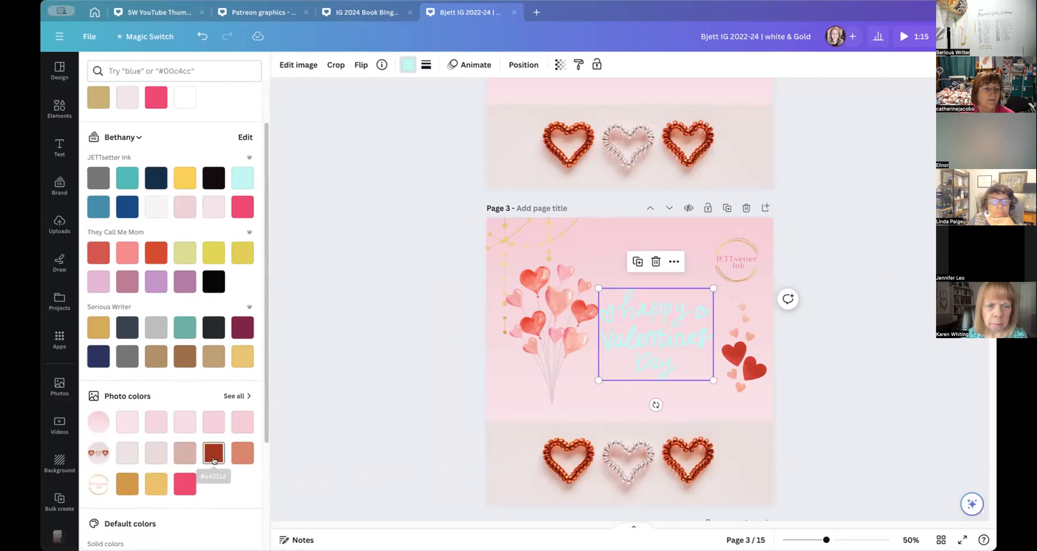
pyautogui.moveTo(640, 334); pyautogui.dragTo(634, 291)
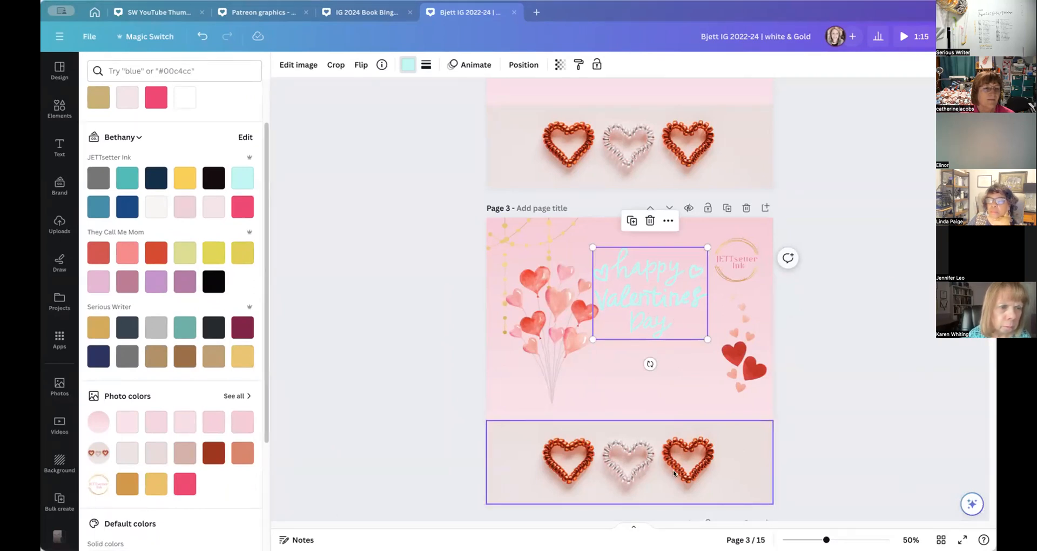
pyautogui.click(211, 457)
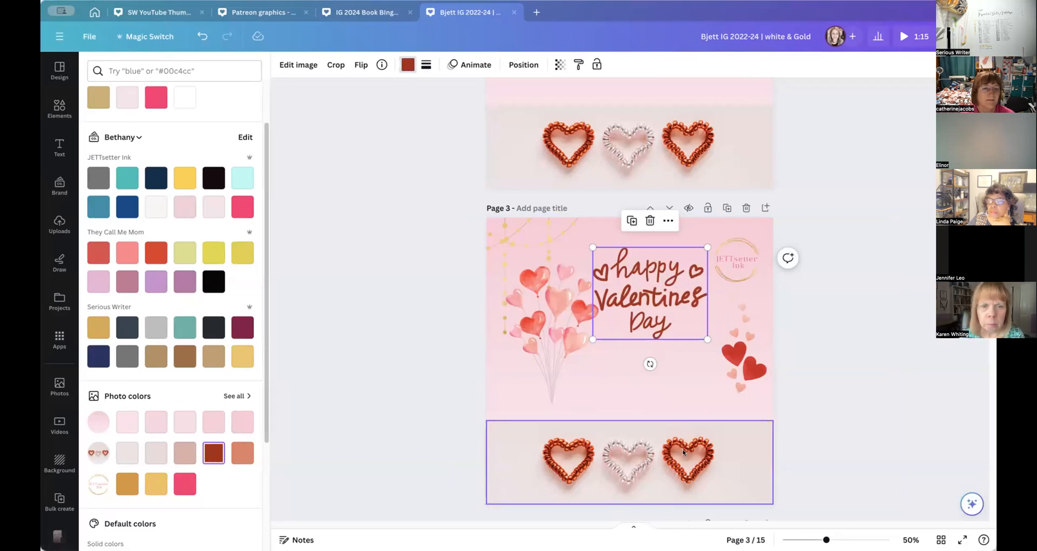
# Step: Move the heart balloon bouquet on page 3 down against the page's left edge, clear of the lettering
pyautogui.click(378, 430)
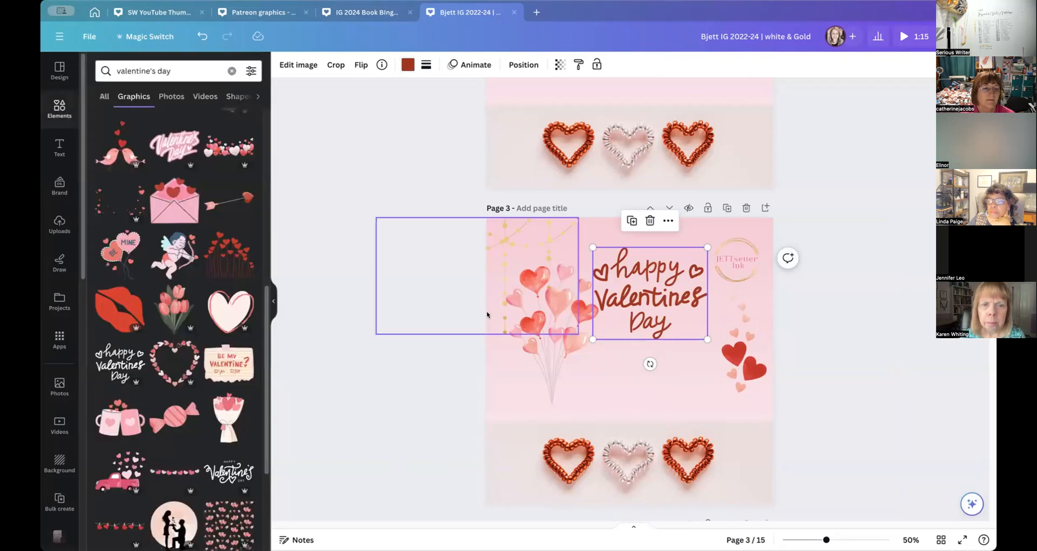
pyautogui.click(489, 313)
pyautogui.moveTo(573, 353); pyautogui.dragTo(558, 381)
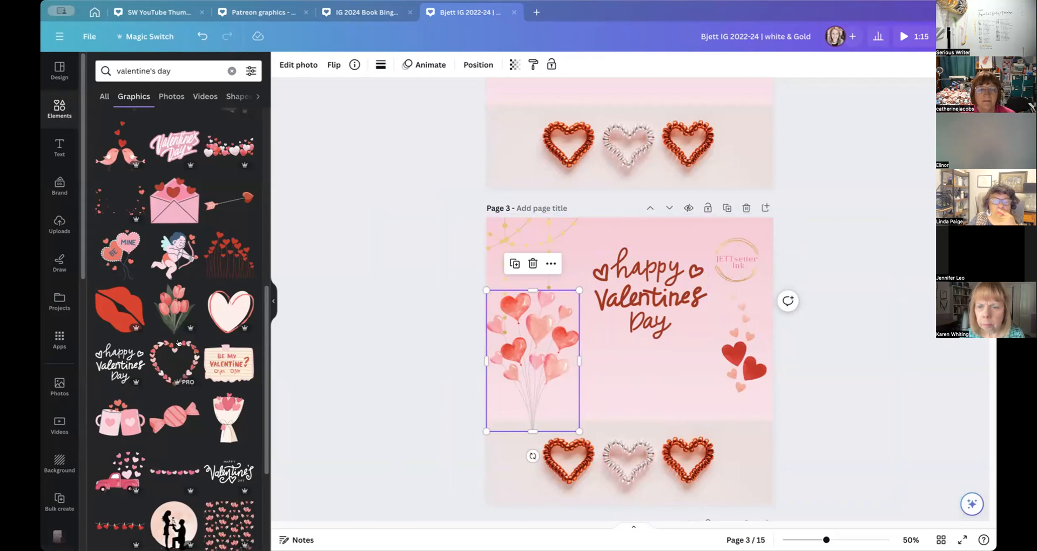
# Step: Try the graphic of a red plaid truck carrying gnomes and hearts on page 3, and remove it
pyautogui.scroll(-2, 177, 413)
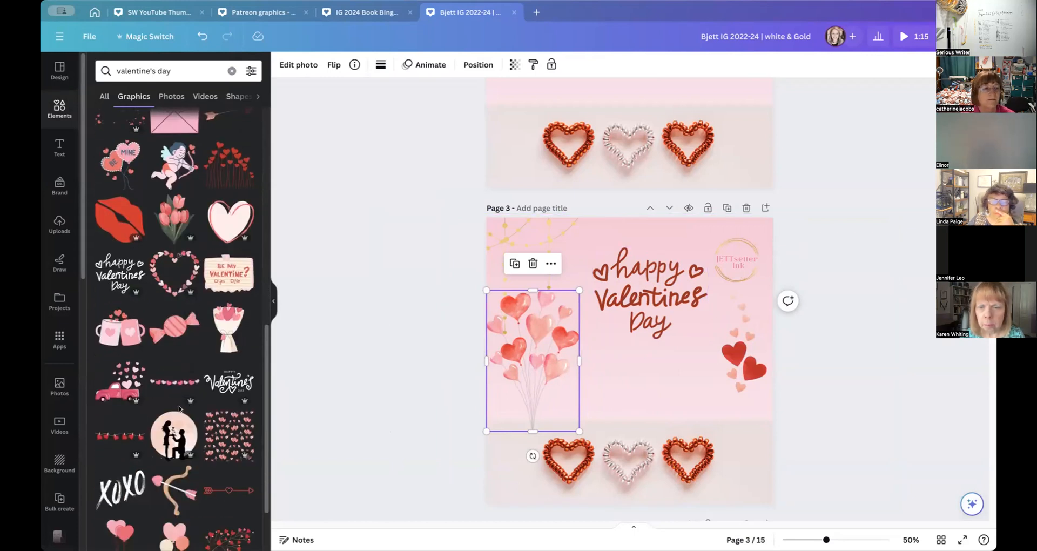
pyautogui.scroll(-2, 179, 409)
pyautogui.scroll(-1, 193, 473)
pyautogui.click(193, 473)
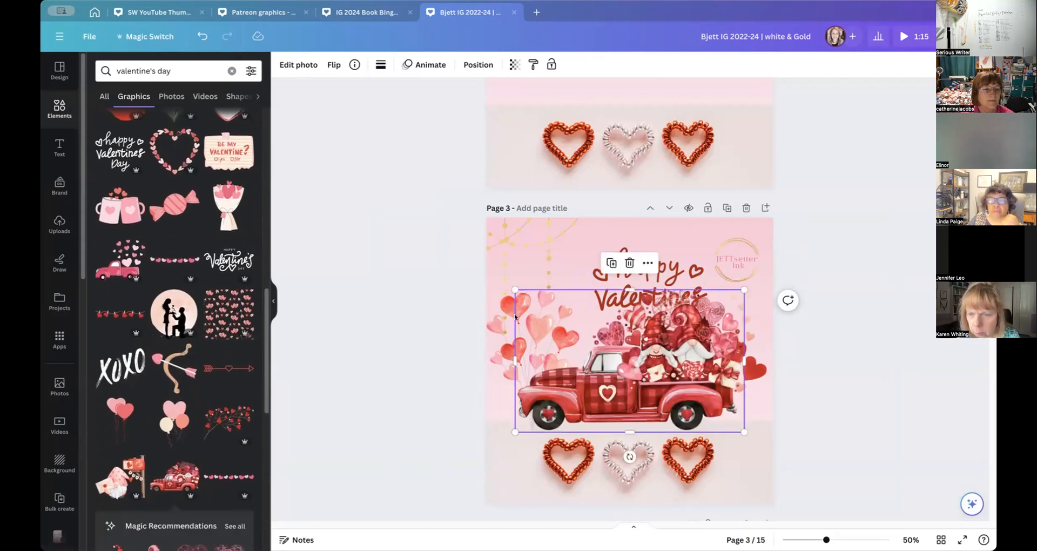
pyautogui.press('Delete')
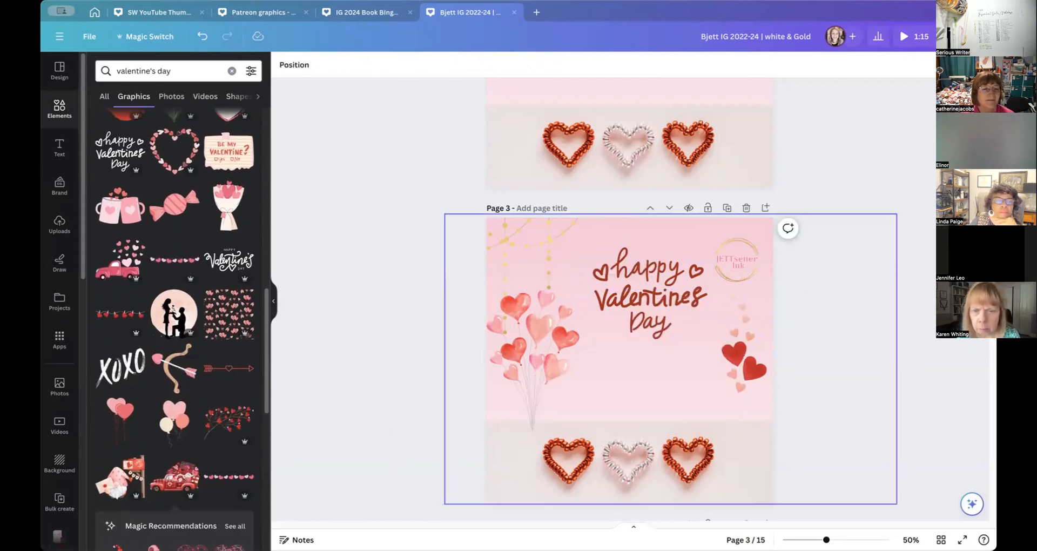
# Step: Move the dark red "happy Valentines Day" lettering from page 3 to the upper left of the design on page 2
pyautogui.scroll(2, 606, 358)
pyautogui.moveTo(633, 354); pyautogui.dragTo(605, 174)
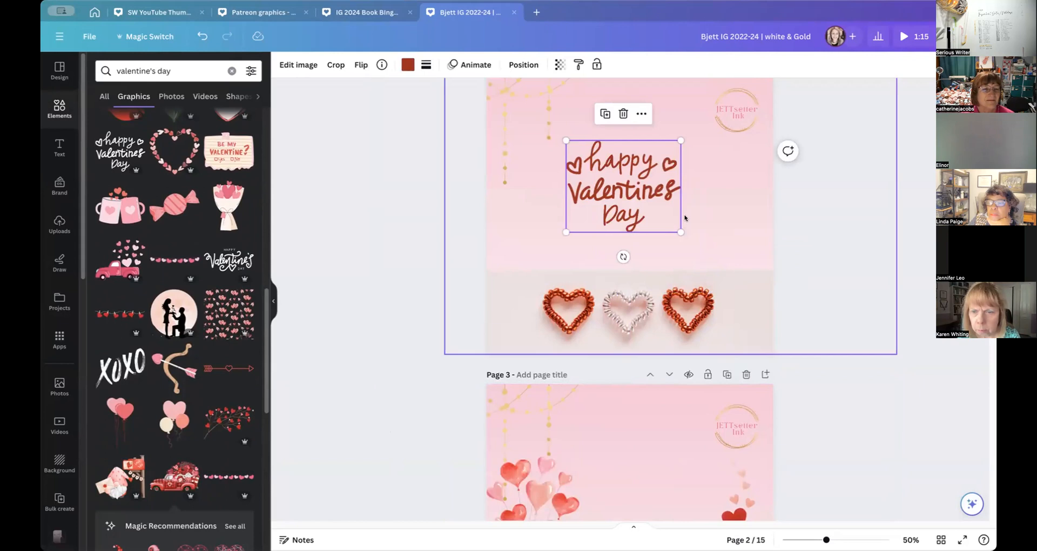
pyautogui.scroll(5, 621, 162)
pyautogui.scroll(-4, 606, 229)
pyautogui.moveTo(606, 228); pyautogui.dragTo(551, 169)
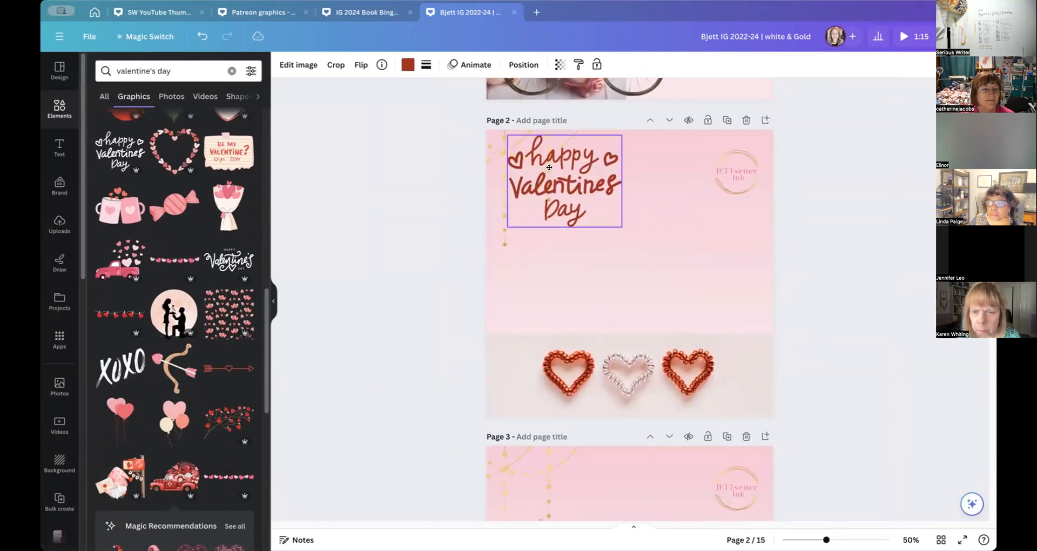
# Step: Make the beaded hearts photo fill page 2 as its background, and shrink the hand-drawn Valentine lettering into the page's lower right
pyautogui.moveTo(621, 233); pyautogui.dragTo(664, 267)
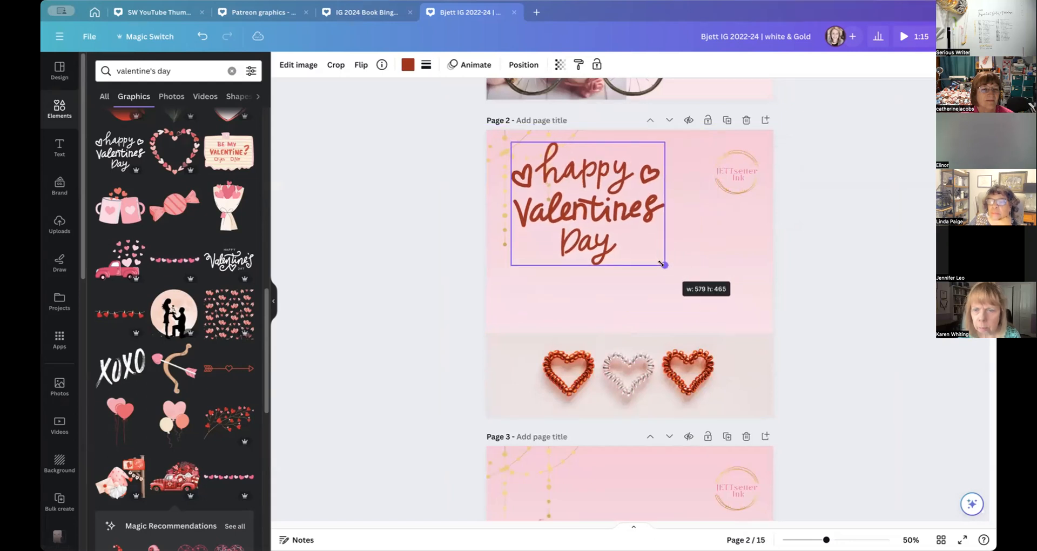
pyautogui.click(724, 360)
pyautogui.moveTo(621, 326); pyautogui.dragTo(612, 125)
pyautogui.click(652, 230)
pyautogui.moveTo(652, 230); pyautogui.dragTo(724, 361)
pyautogui.moveTo(584, 279); pyautogui.dragTo(667, 340)
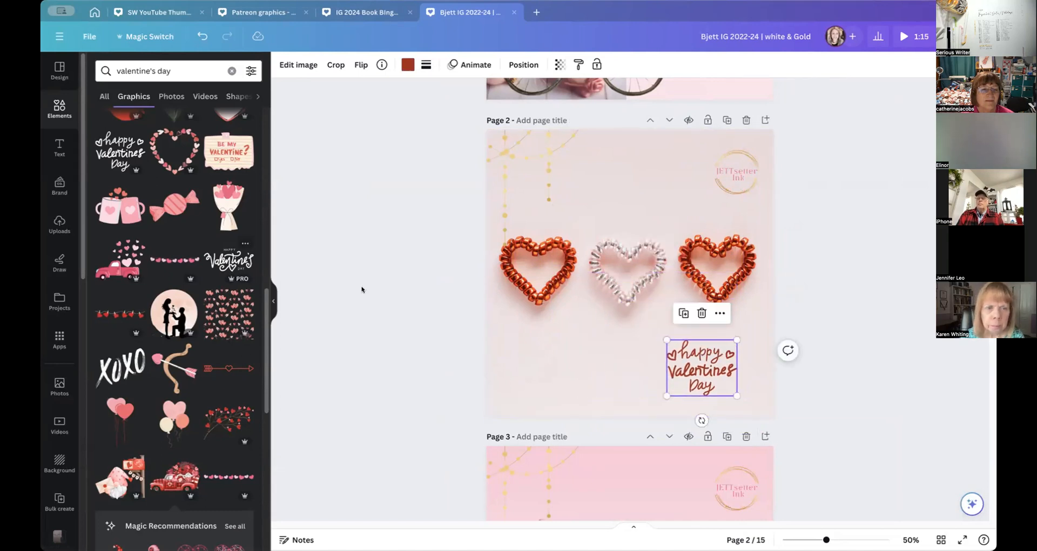
# Step: Add the script "Happy Valentine's Day" graphic below the hearts on page 2, and delete the dark red hand-drawn lettering
pyautogui.click(251, 263)
pyautogui.moveTo(631, 274); pyautogui.dragTo(578, 347)
pyautogui.click(725, 368)
pyautogui.press('Delete')
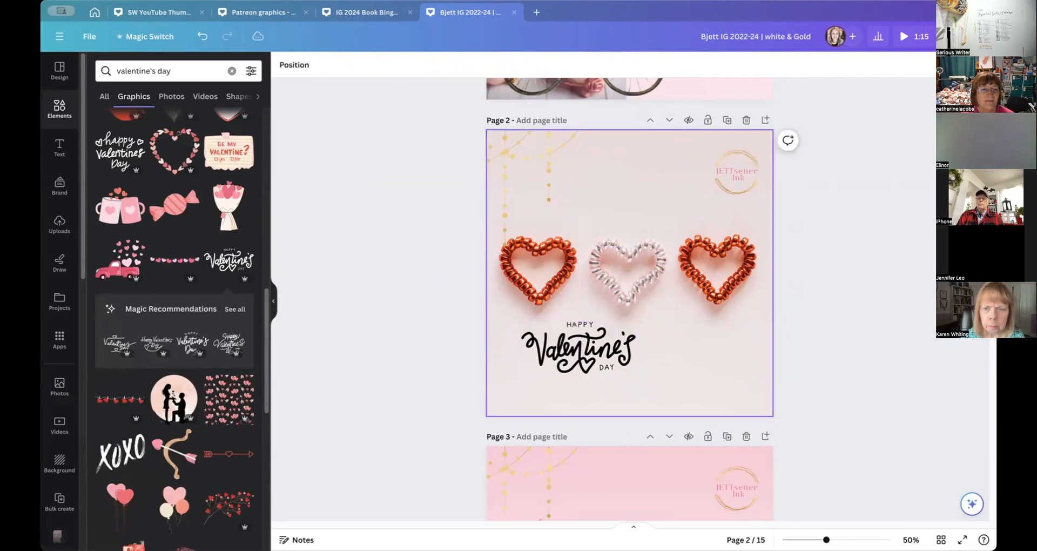
# Step: Resize the script Valentine's lettering and position it in the lower right of page 2, under the beaded hearts
pyautogui.moveTo(631, 350); pyautogui.dragTo(706, 392)
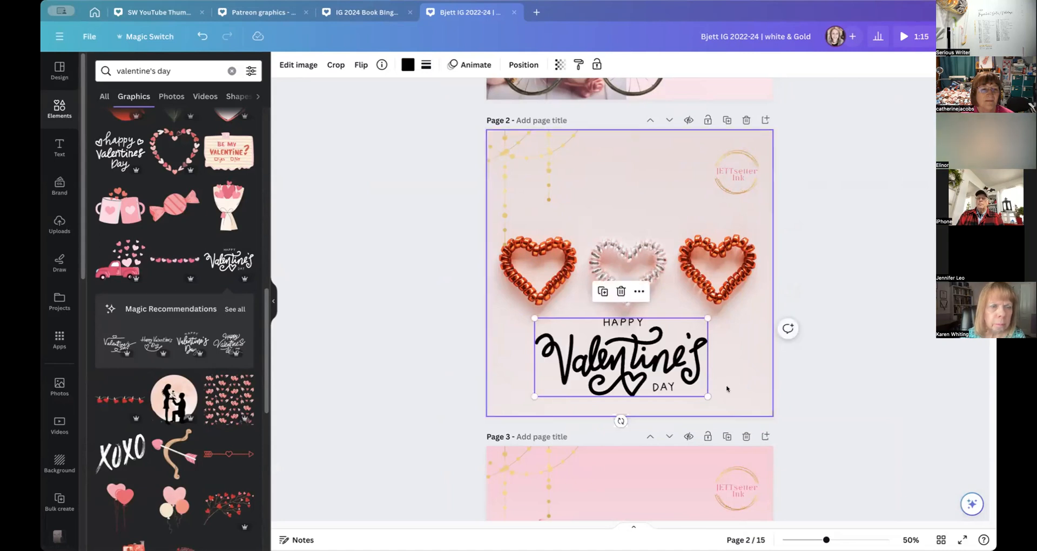
pyautogui.click(878, 387)
pyautogui.click(621, 359)
pyautogui.moveTo(620, 359); pyautogui.dragTo(641, 363)
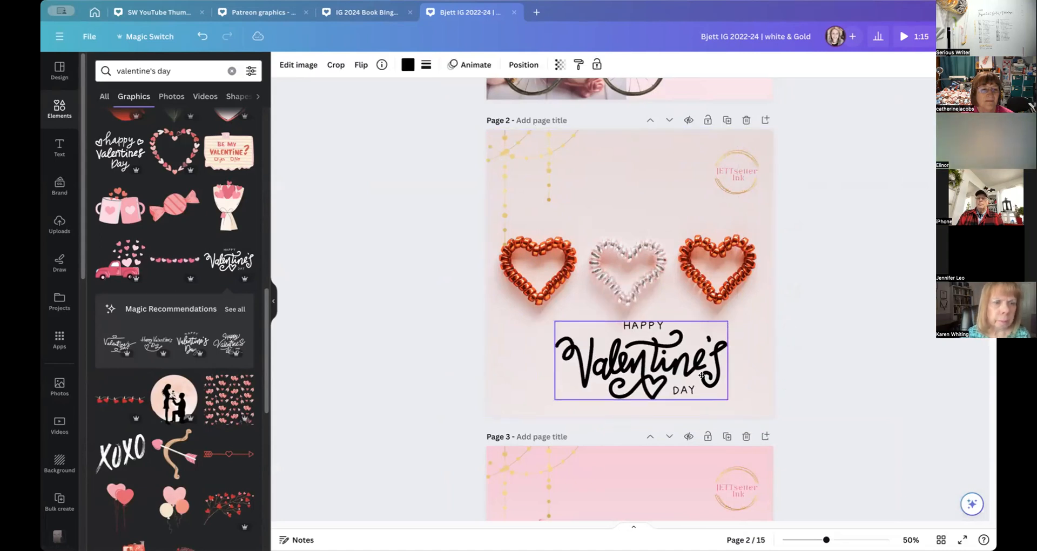
pyautogui.click(631, 204)
pyautogui.doubleClick(631, 204)
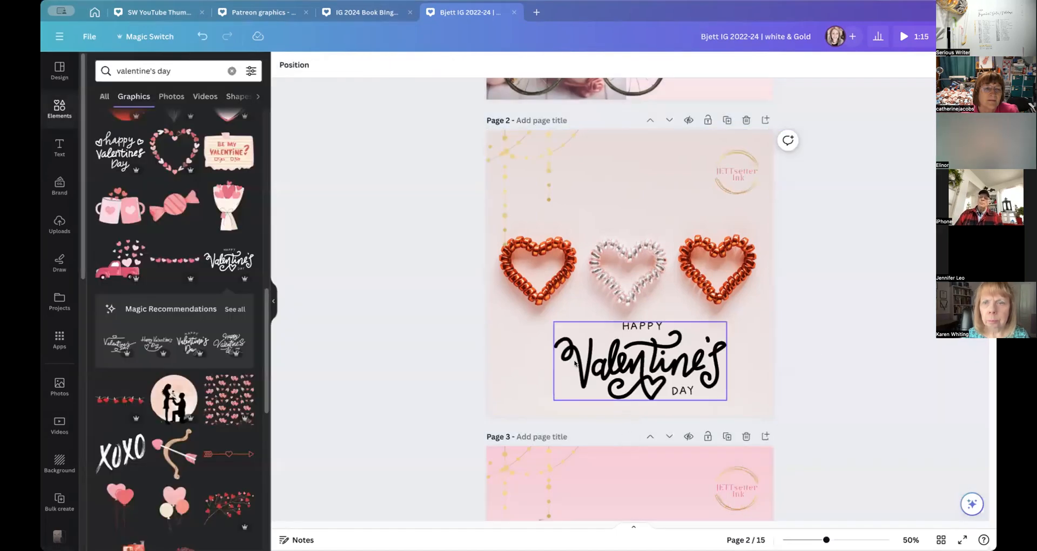
pyautogui.click(566, 344)
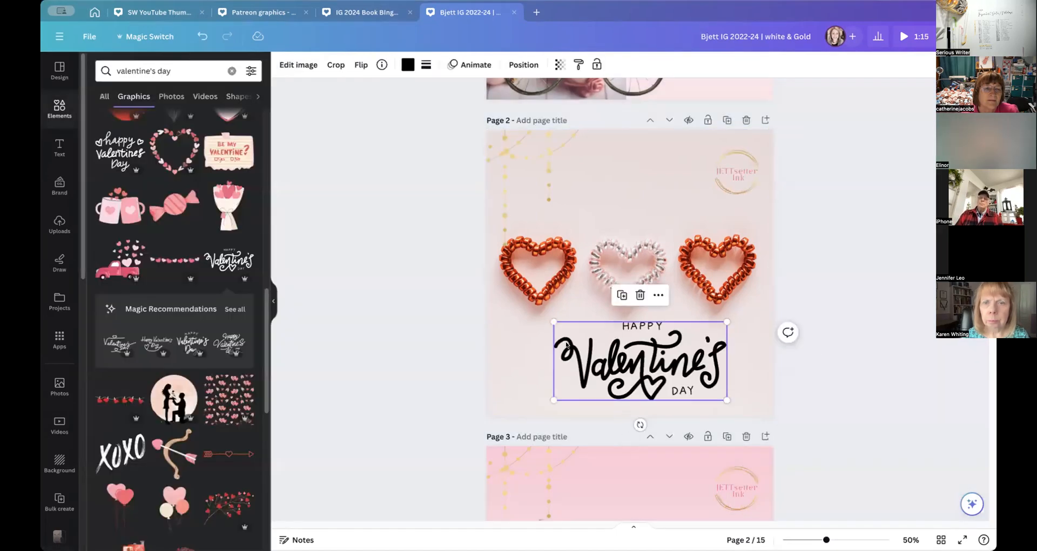
pyautogui.moveTo(549, 318); pyautogui.dragTo(608, 335)
pyautogui.moveTo(632, 358); pyautogui.dragTo(649, 344)
# Step: Recolor the script Valentine's lettering with the dark red from the beaded hearts photo's colors
pyautogui.click(408, 66)
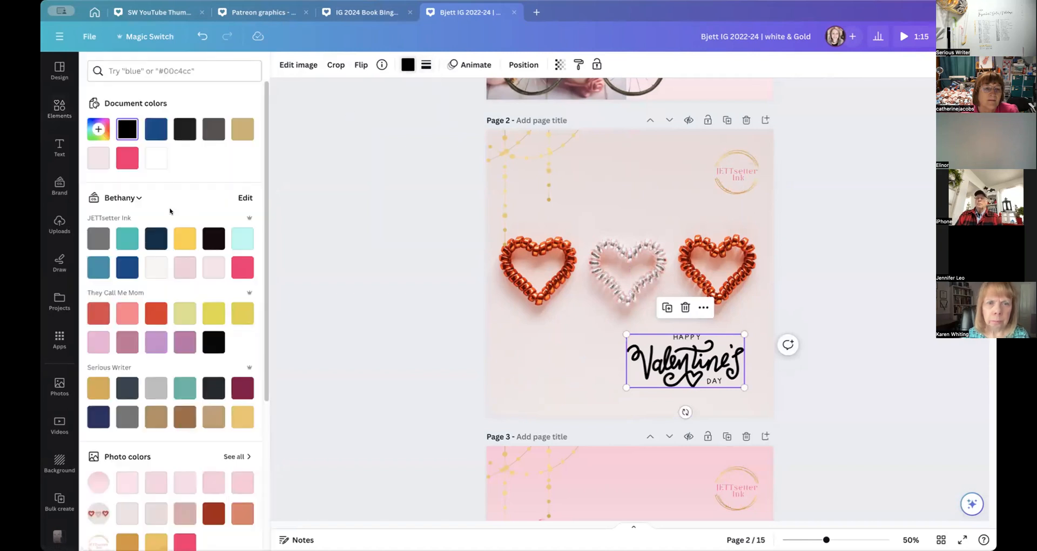
pyautogui.scroll(-3, 158, 405)
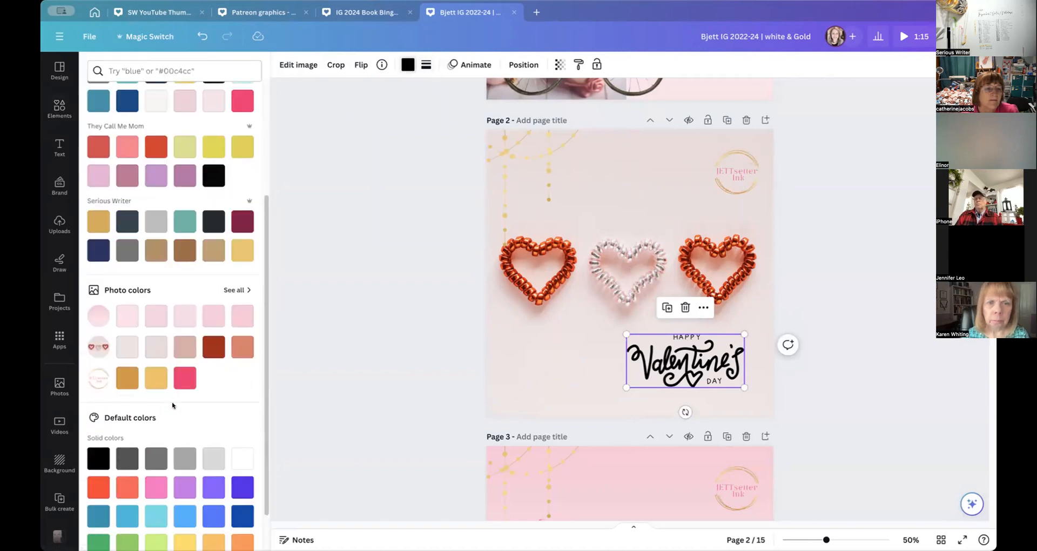
pyautogui.click(214, 347)
# Step: Move the hanging gold bead garland off page 2, and shift the JETTsetter Ink logo partly past the page's right edge
pyautogui.moveTo(510, 161); pyautogui.dragTo(406, 187)
pyautogui.moveTo(736, 170)
pyautogui.mouseDown()
pyautogui.moveTo(658, 196)
pyautogui.moveTo(504, 394)
pyautogui.moveTo(399, 417)
pyautogui.moveTo(558, 231)
pyautogui.moveTo(780, 178)
pyautogui.mouseUp()
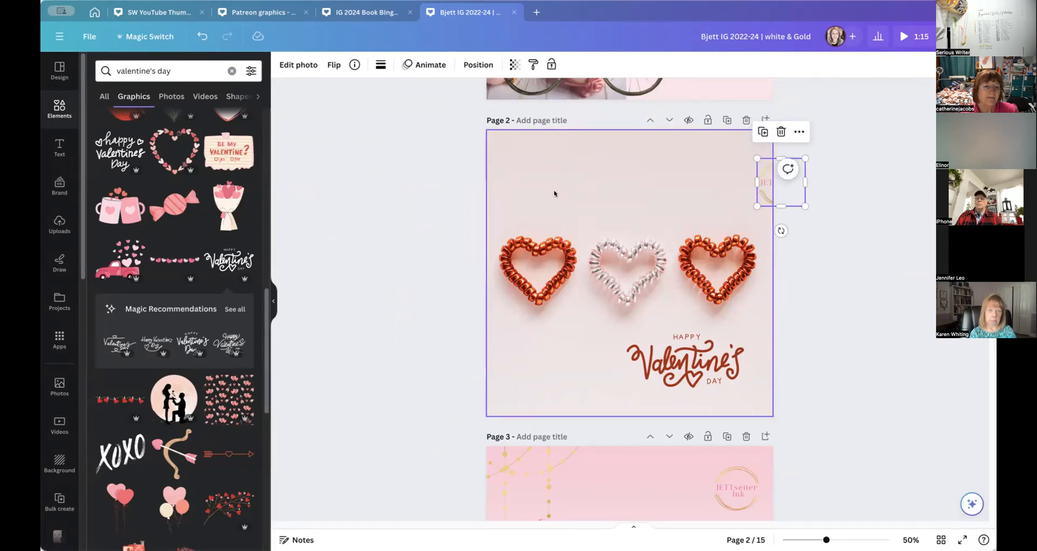
# Step: Try to move the JETTsetter Ink logo left over the unlocked background photo on page 2
pyautogui.click(605, 192)
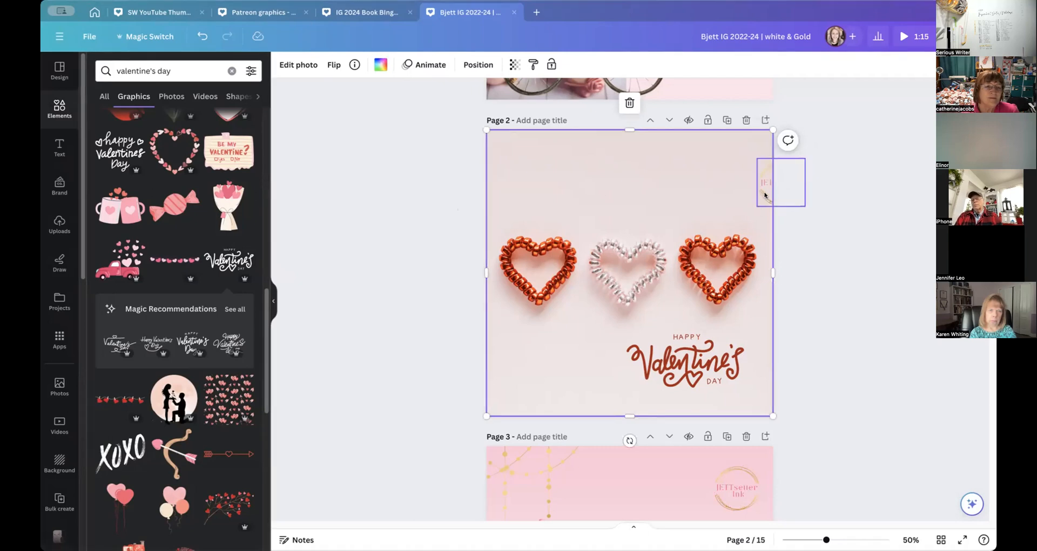
pyautogui.moveTo(763, 195); pyautogui.dragTo(701, 195)
pyautogui.moveTo(767, 175); pyautogui.dragTo(688, 174)
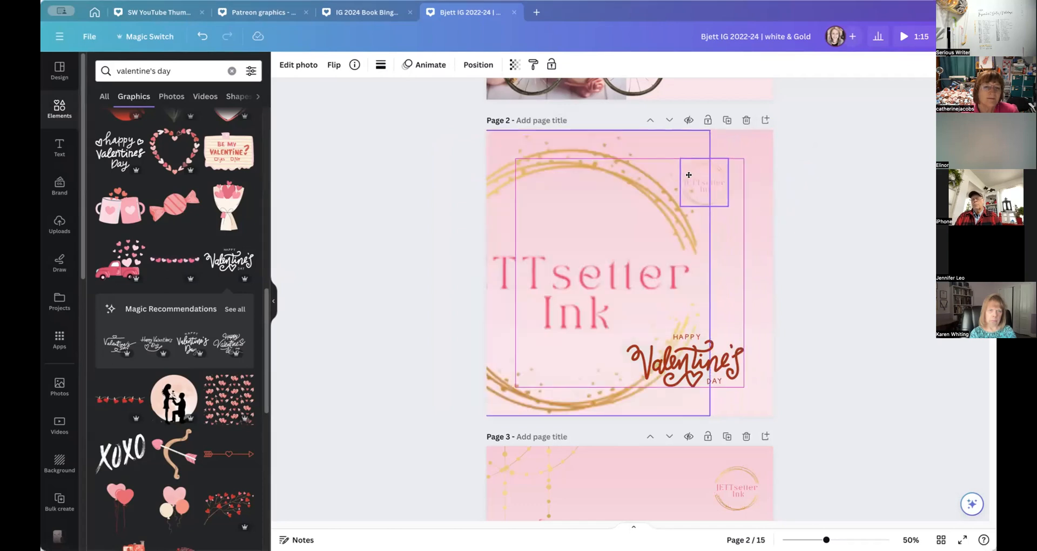
pyautogui.moveTo(688, 174); pyautogui.dragTo(753, 173)
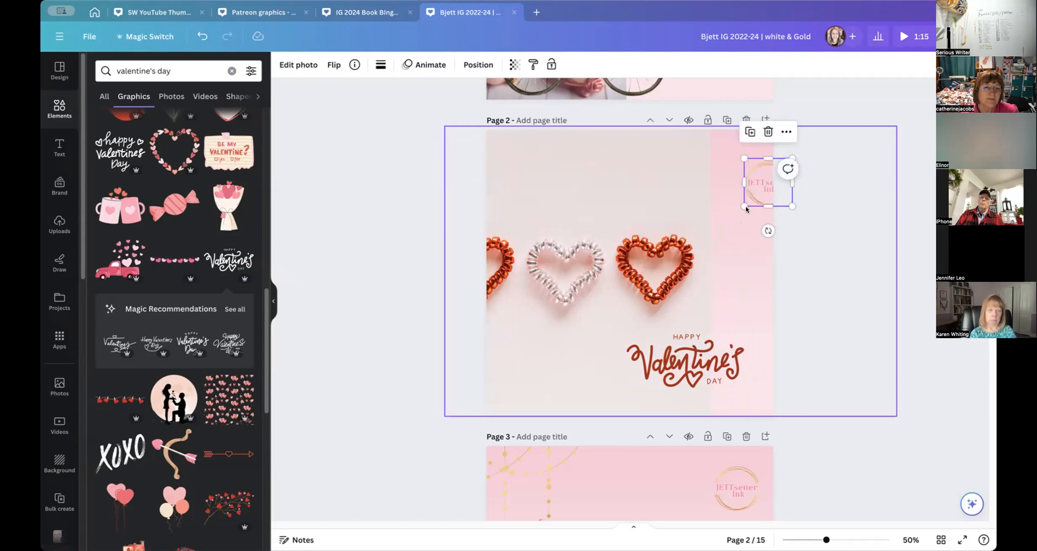
pyautogui.click(737, 232)
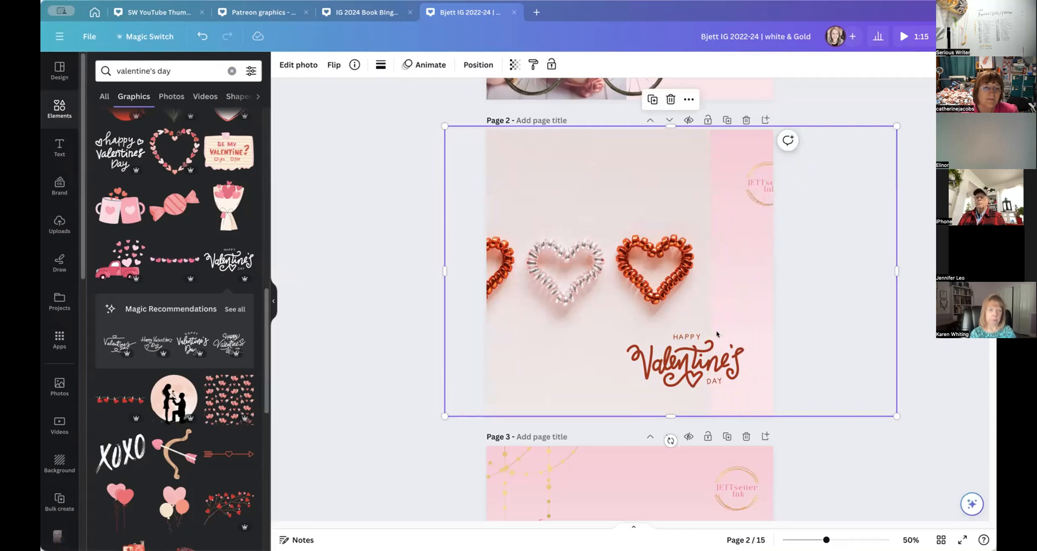
# Step: Take the JETTsetter Ink logo off page 2, and undo its removal
pyautogui.scroll(-2, 711, 442)
pyautogui.click(754, 111)
pyautogui.moveTo(754, 111); pyautogui.dragTo(792, 127)
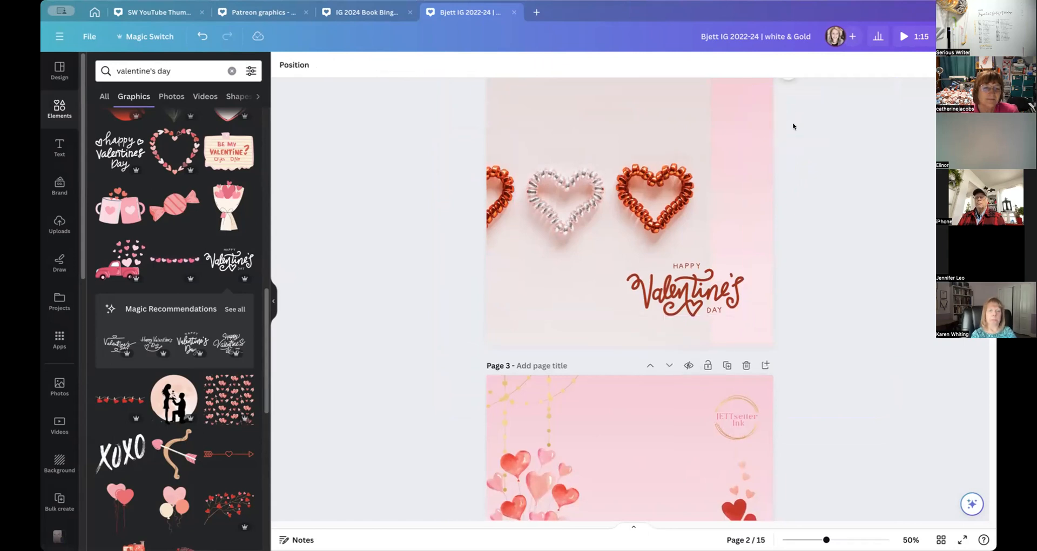
pyautogui.scroll(3, 786, 161)
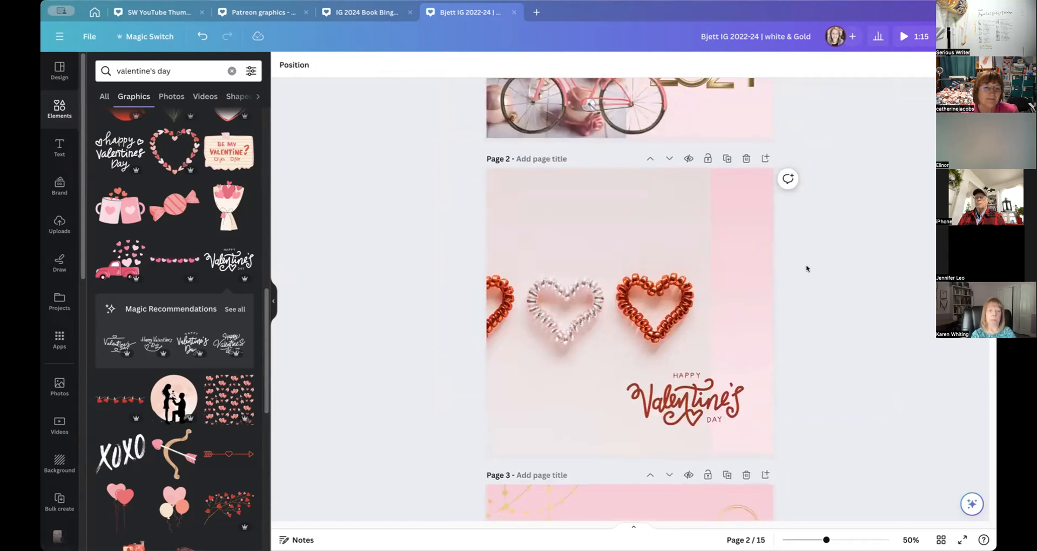
pyautogui.scroll(-1, 810, 262)
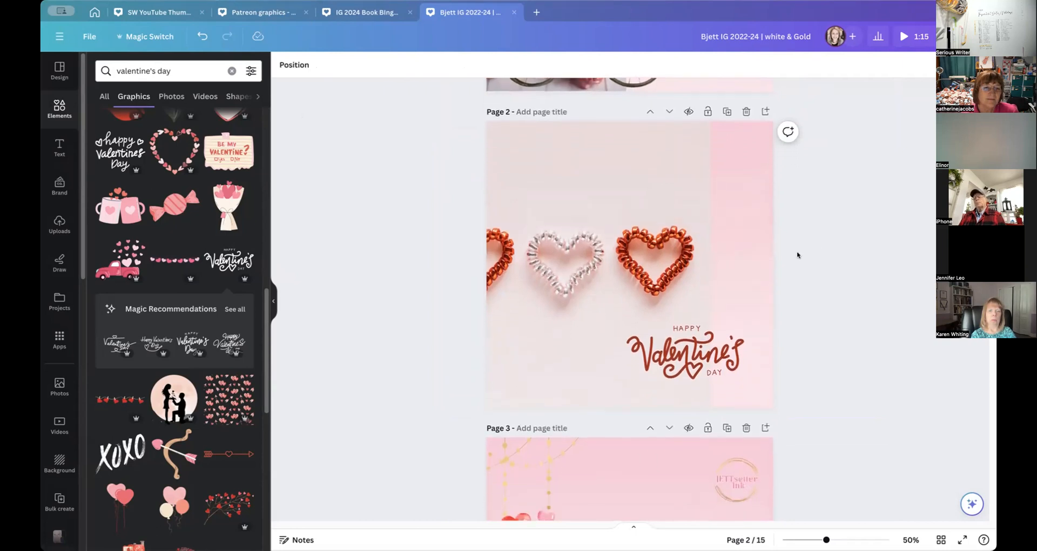
pyautogui.click(199, 36)
# Step: Set the beaded hearts photo as the full background of page 2 again, and lock it
pyautogui.scroll(-1, 611, 372)
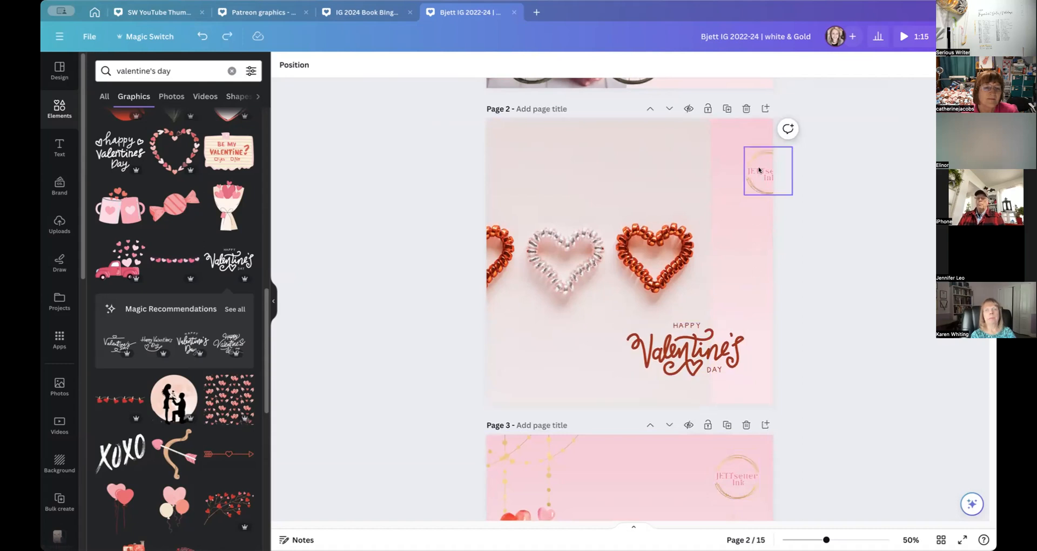
pyautogui.moveTo(558, 200); pyautogui.dragTo(618, 203)
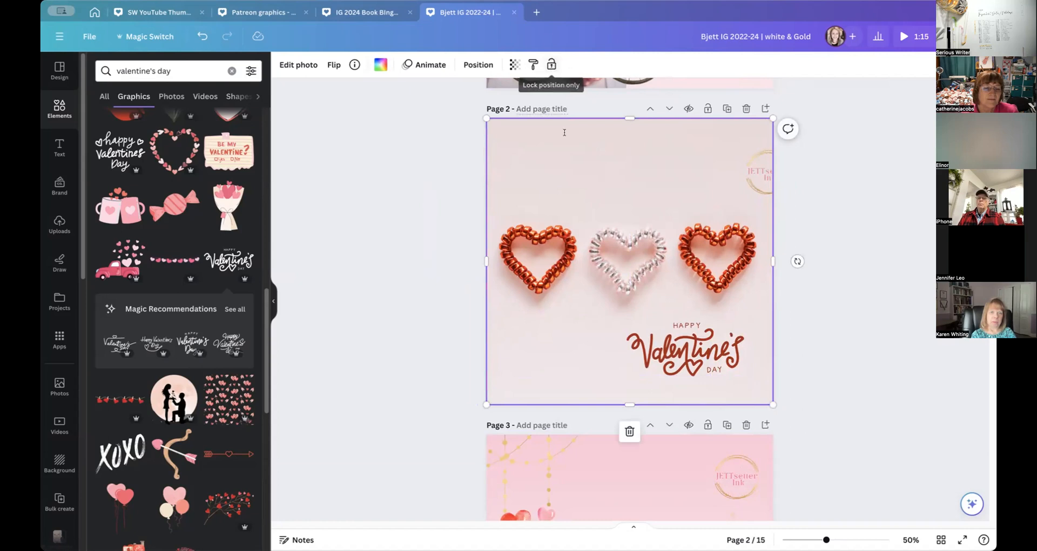
pyautogui.rightClick(569, 157)
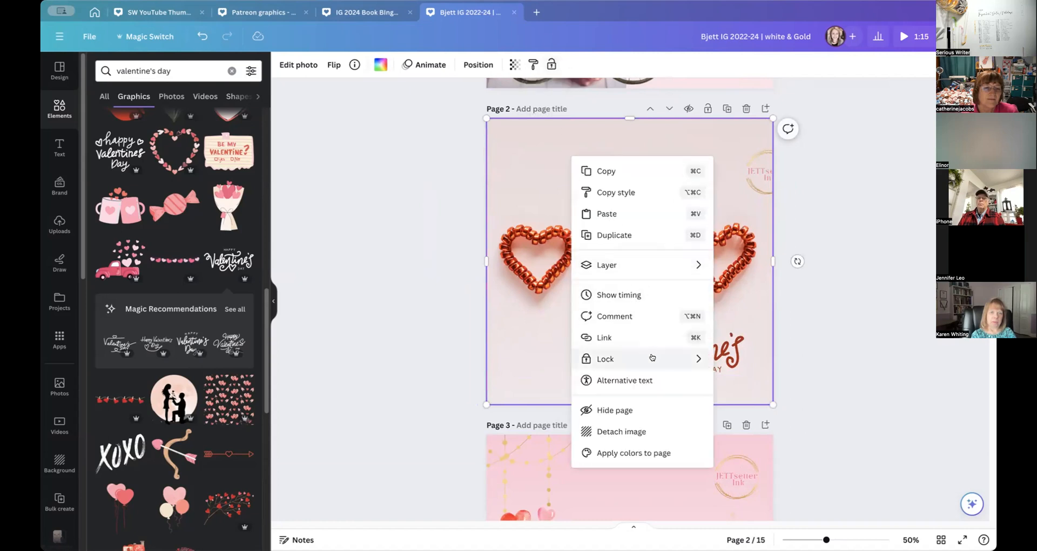
pyautogui.moveTo(651, 357)
pyautogui.click(757, 364)
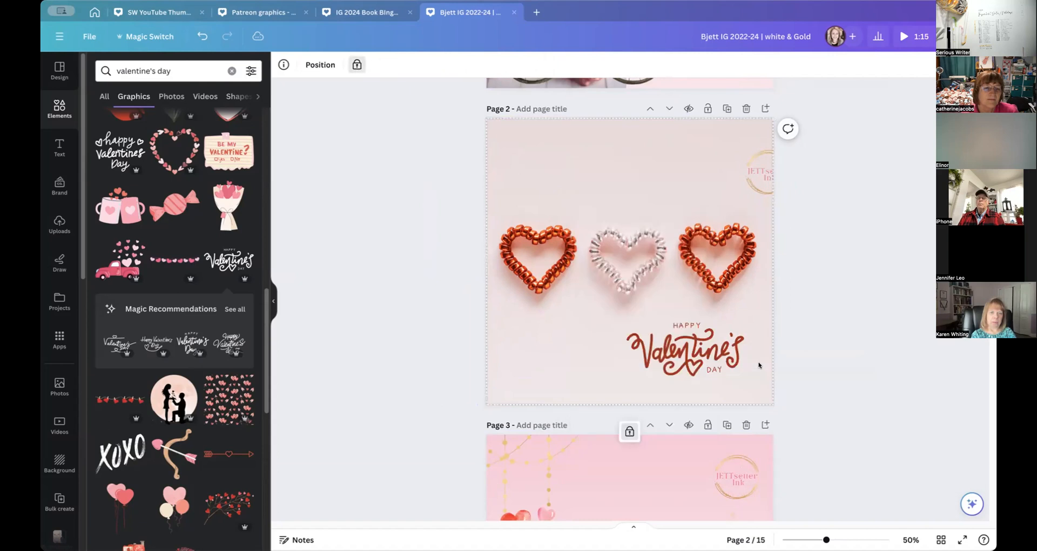
pyautogui.click(856, 364)
# Step: Move the JETTsetter Ink logo to the lower-right corner of page 2, shrink it, and raise the Valentine's lettering slightly above it
pyautogui.moveTo(755, 163); pyautogui.dragTo(573, 157)
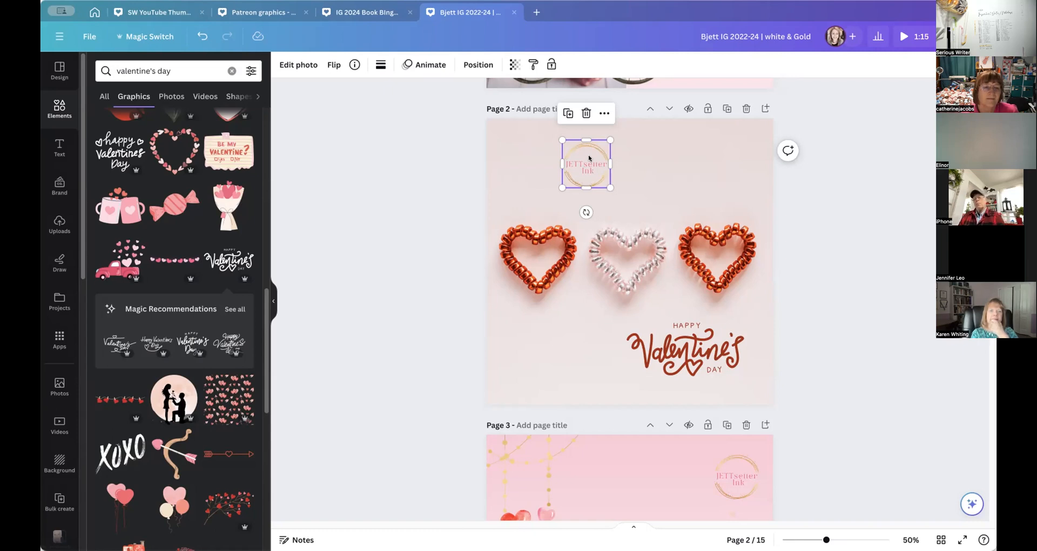
pyautogui.moveTo(588, 157)
pyautogui.mouseDown()
pyautogui.moveTo(523, 371)
pyautogui.moveTo(805, 382)
pyautogui.moveTo(745, 373)
pyautogui.moveTo(756, 390)
pyautogui.mouseUp()
pyautogui.click(787, 389)
pyautogui.moveTo(681, 360)
pyautogui.mouseDown()
pyautogui.moveTo(626, 198)
pyautogui.moveTo(625, 353)
pyautogui.moveTo(681, 353)
pyautogui.mouseUp()
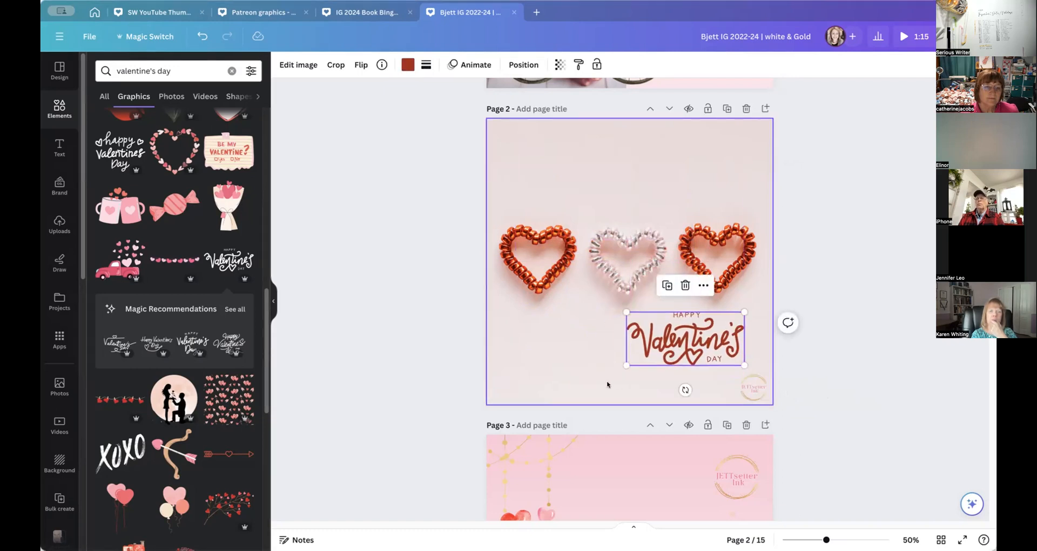
pyautogui.click(459, 327)
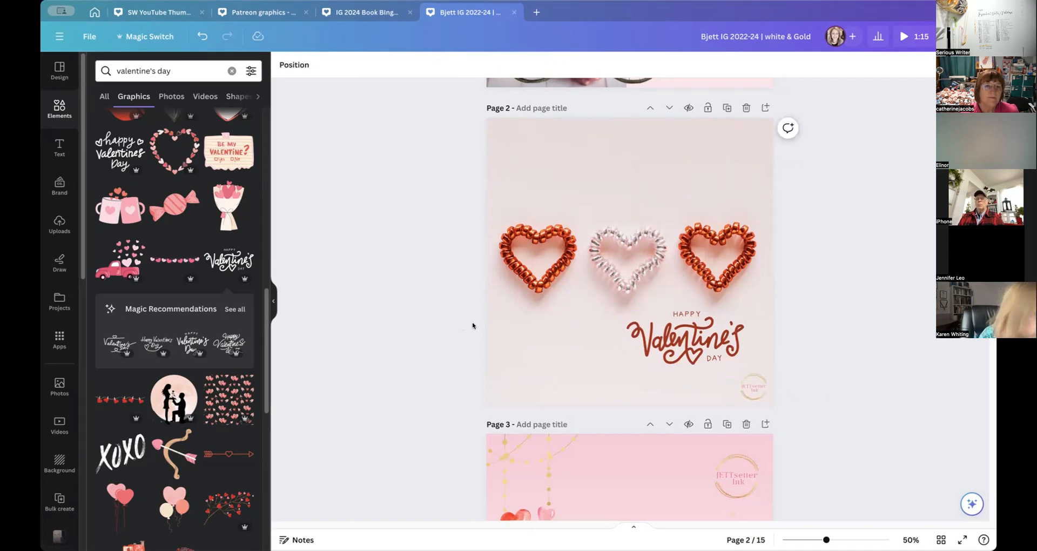
pyautogui.scroll(-1, 471, 326)
pyautogui.scroll(2, 467, 323)
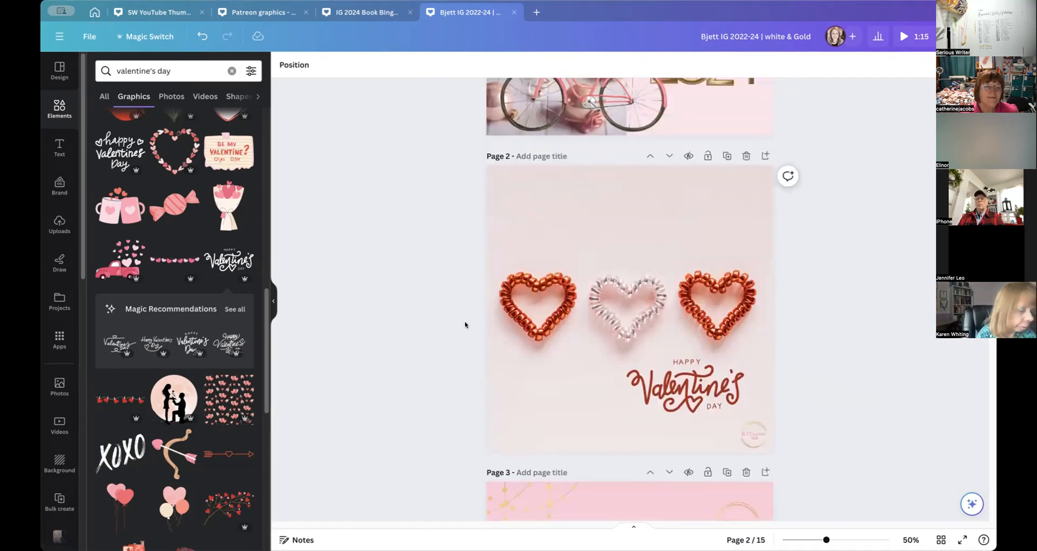
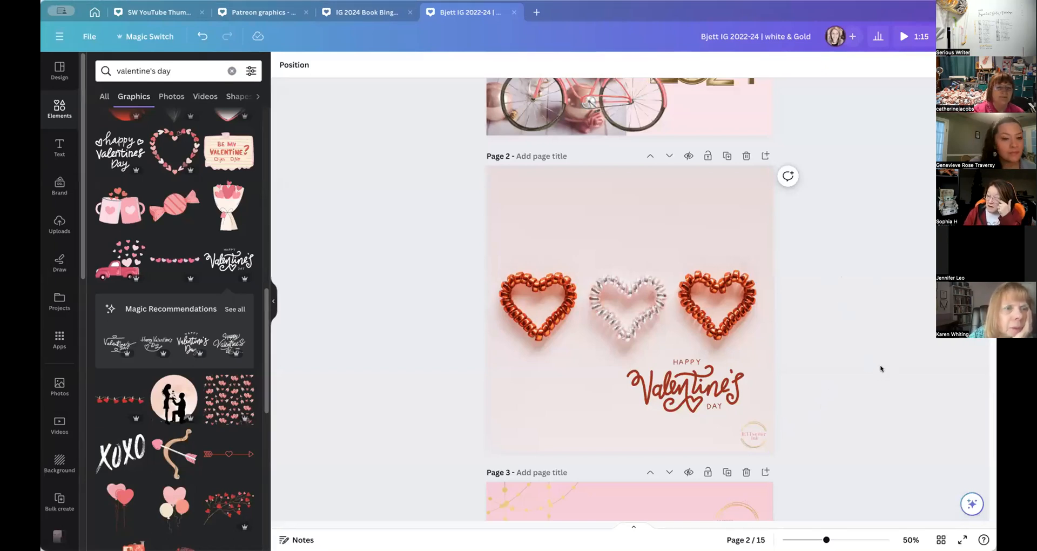
# Step: Examine the New Year design on page 1 and the design's title, and return to page 2
pyautogui.scroll(5, 880, 368)
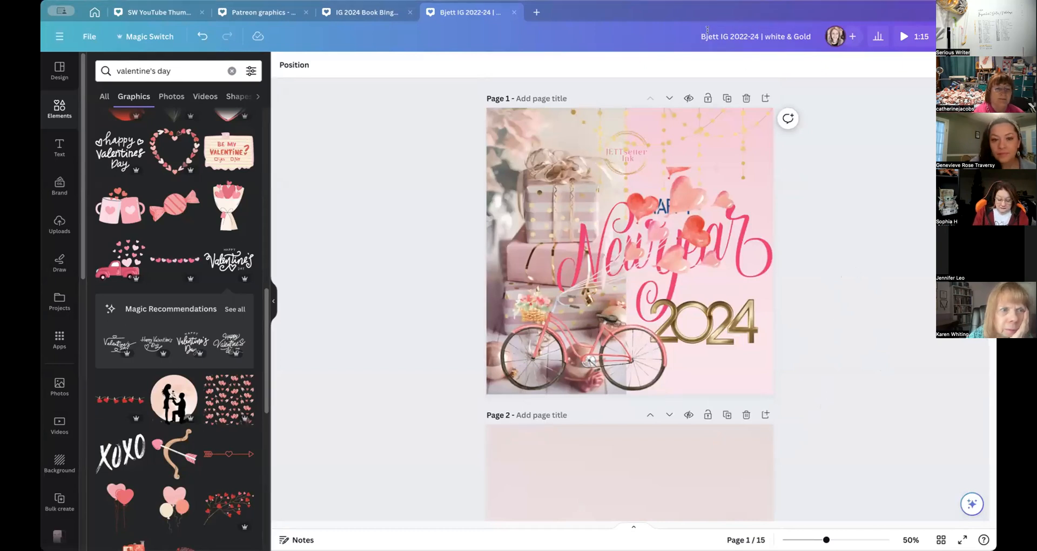
pyautogui.click(738, 36)
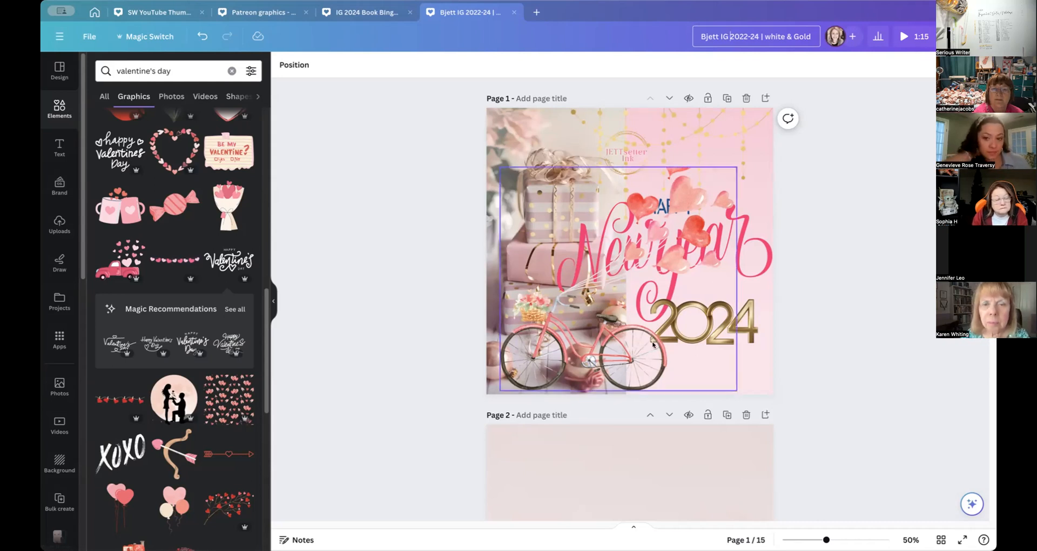
pyautogui.scroll(-6, 655, 341)
pyautogui.scroll(2, 659, 319)
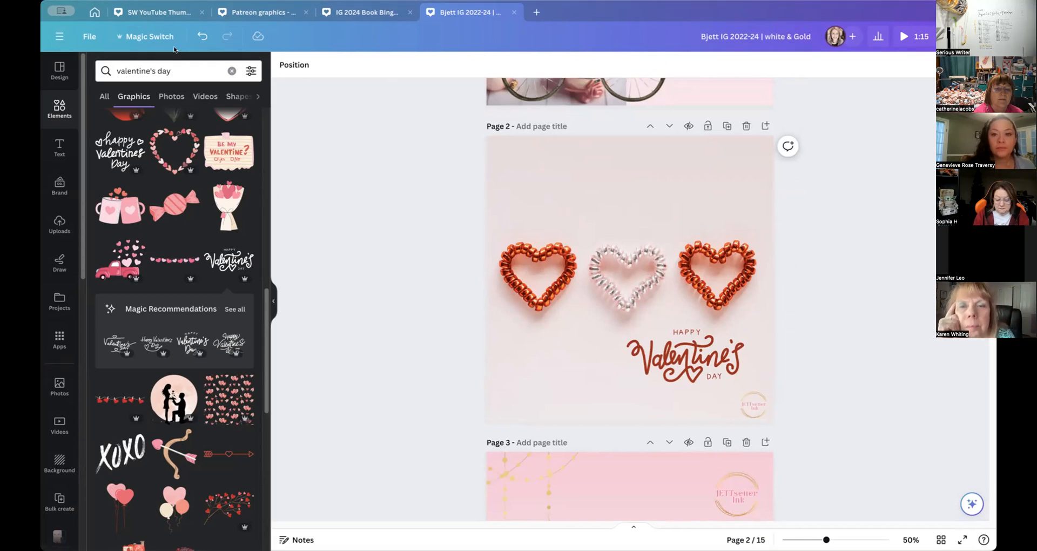
# Step: Look through the recent designs on the home page, and return to the "Bjett IG 2022-24 | white & Gold" design
pyautogui.click(94, 12)
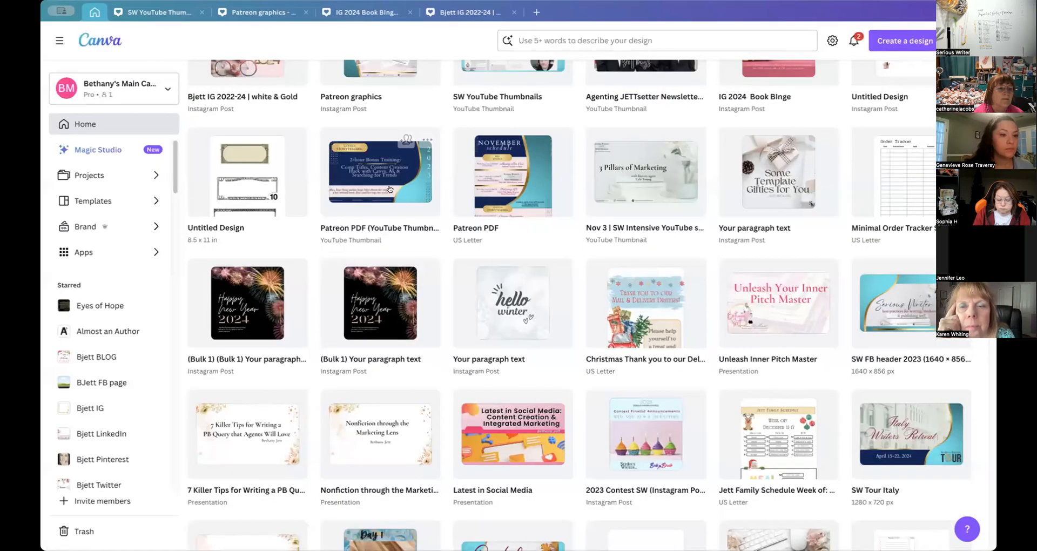
pyautogui.scroll(5, 391, 189)
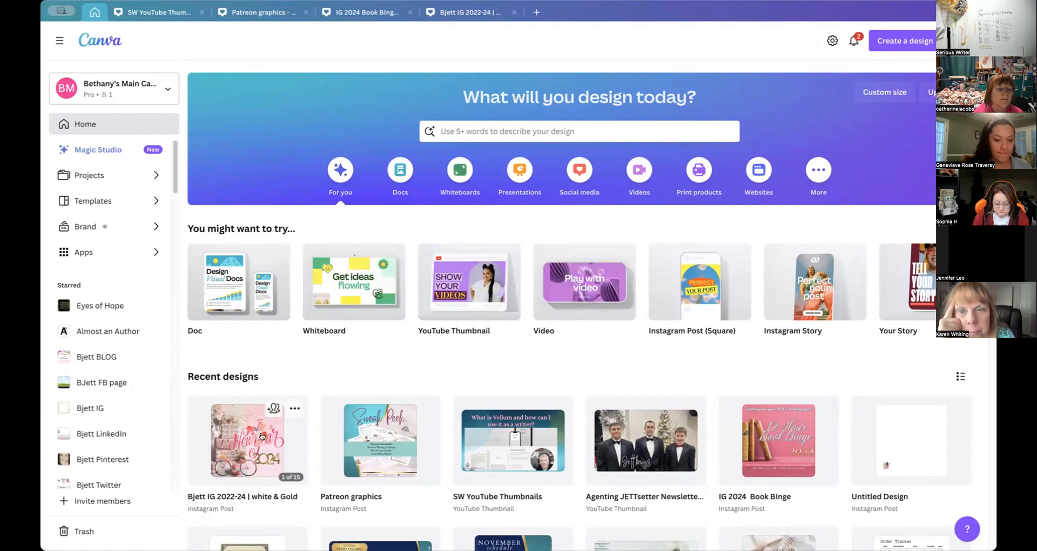
pyautogui.scroll(-3, 262, 436)
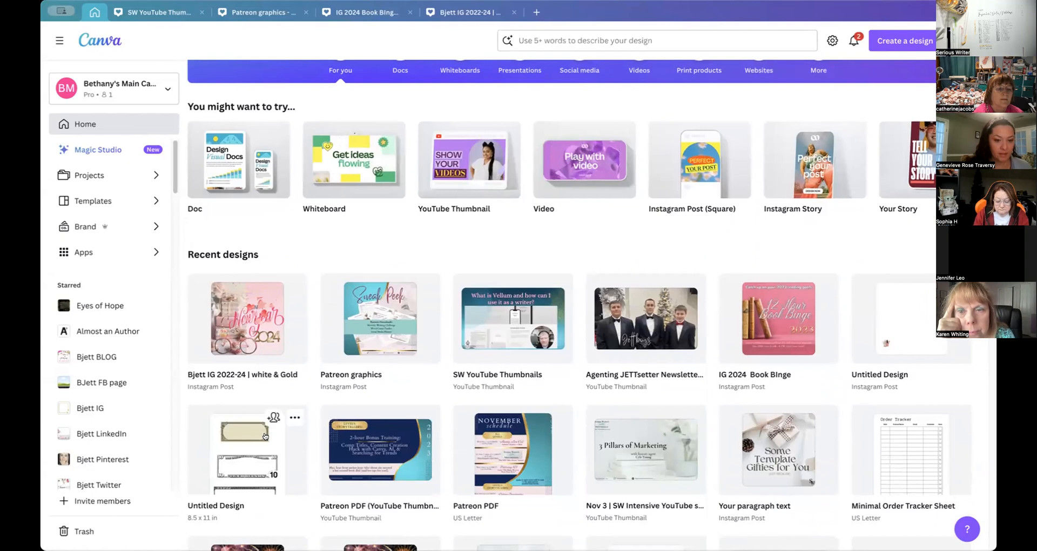
pyautogui.scroll(-3, 268, 436)
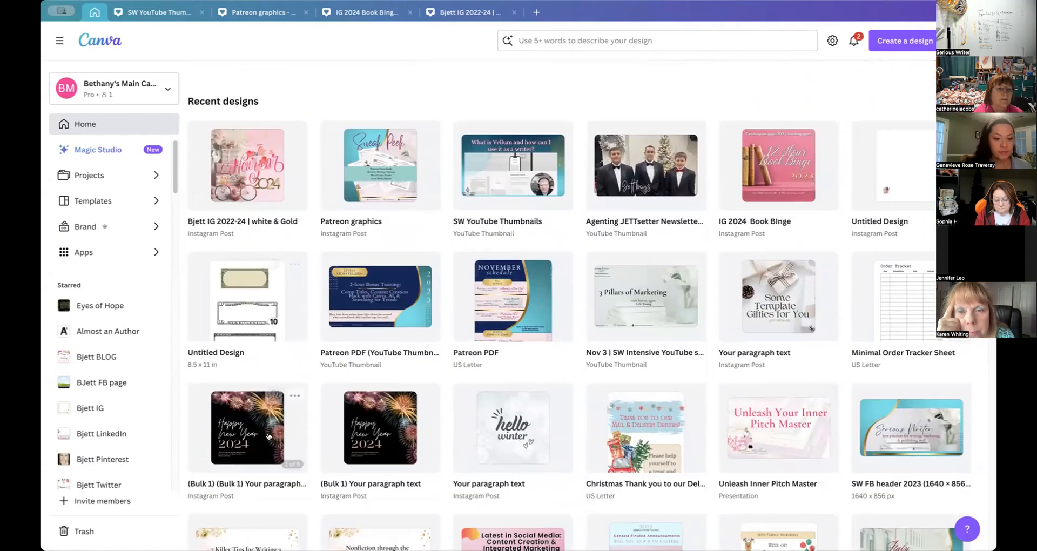
pyautogui.scroll(-2, 268, 436)
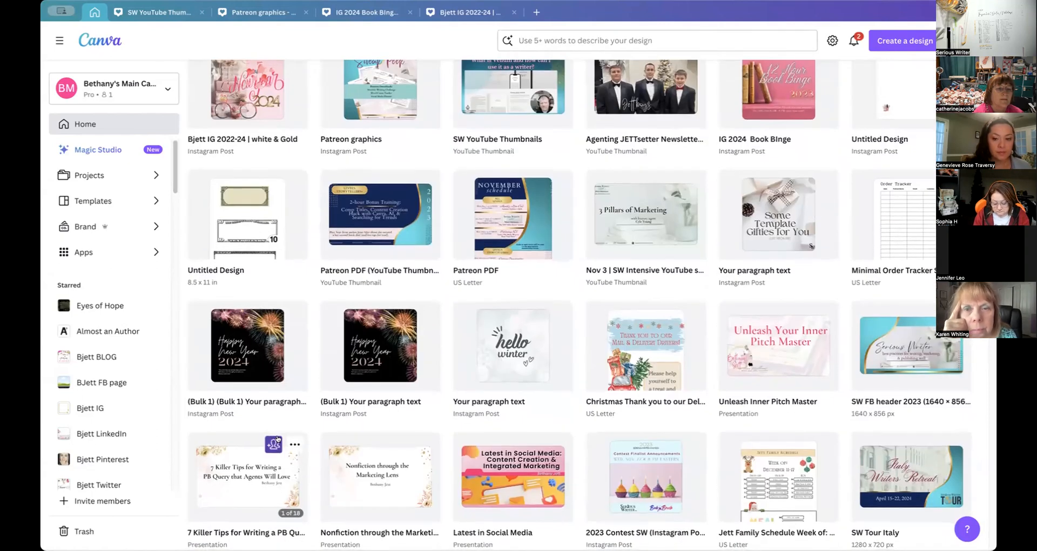
pyautogui.scroll(8, 280, 442)
pyautogui.click(469, 12)
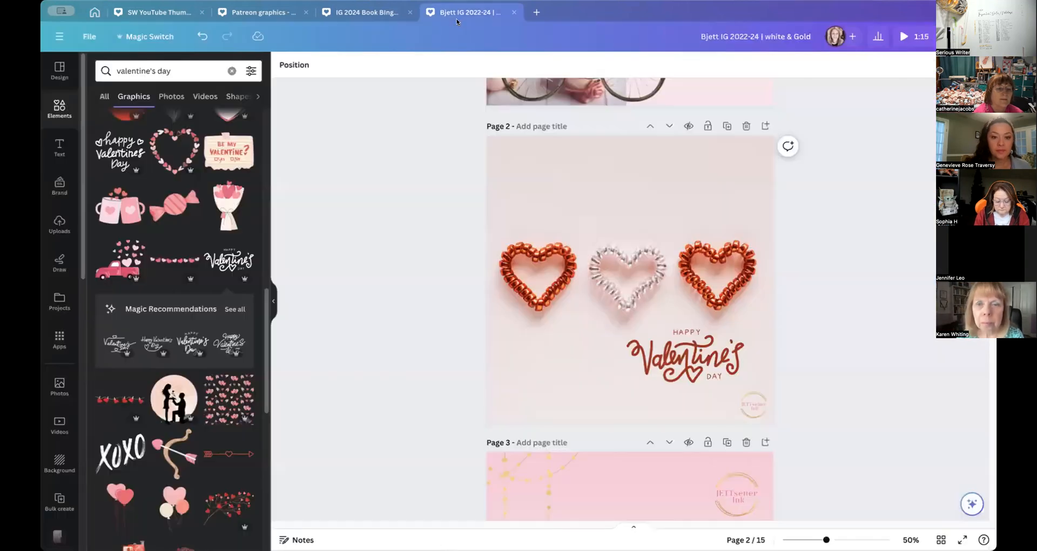
# Step: Choose the social media size Twitter Post (1600 × 900 px) as the Magic Switch resize target for the design
pyautogui.scroll(5, 422, 162)
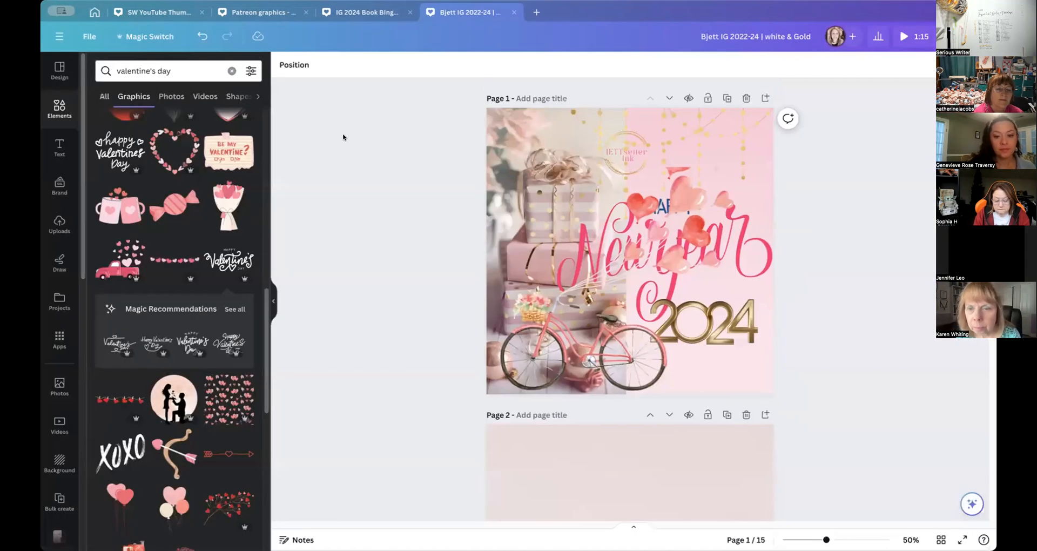
pyautogui.click(161, 36)
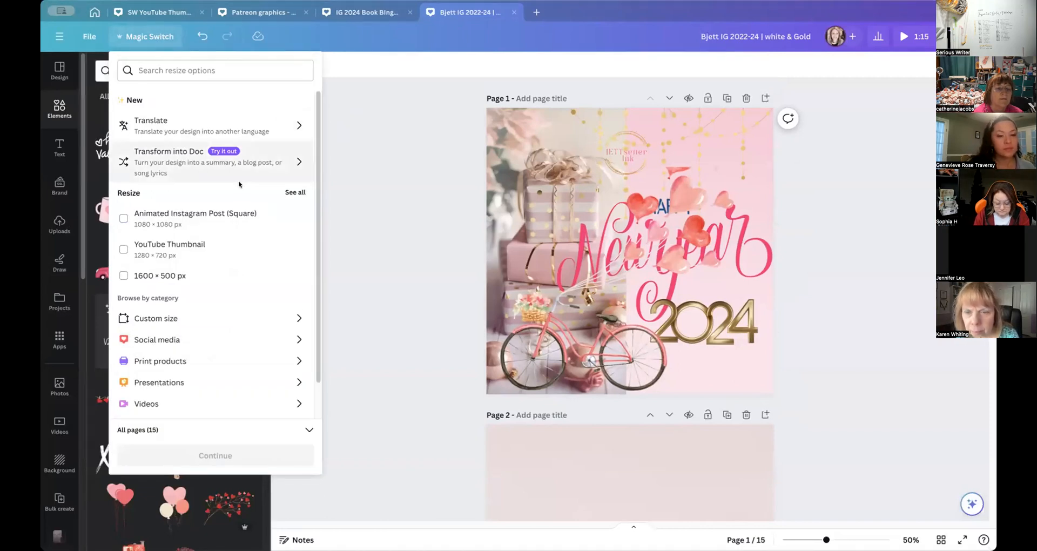
pyautogui.scroll(-1, 251, 299)
pyautogui.scroll(-1, 251, 299)
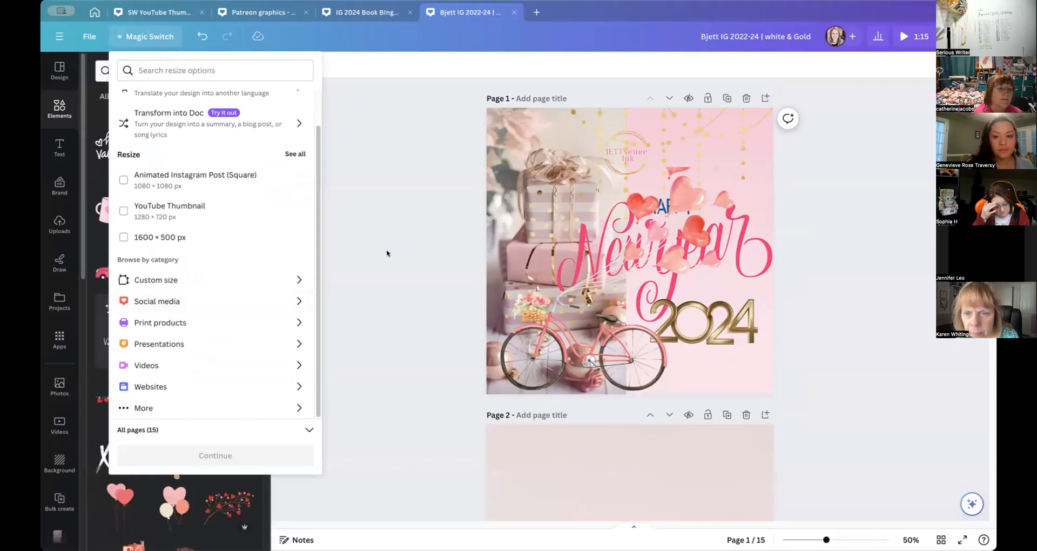
pyautogui.click(264, 300)
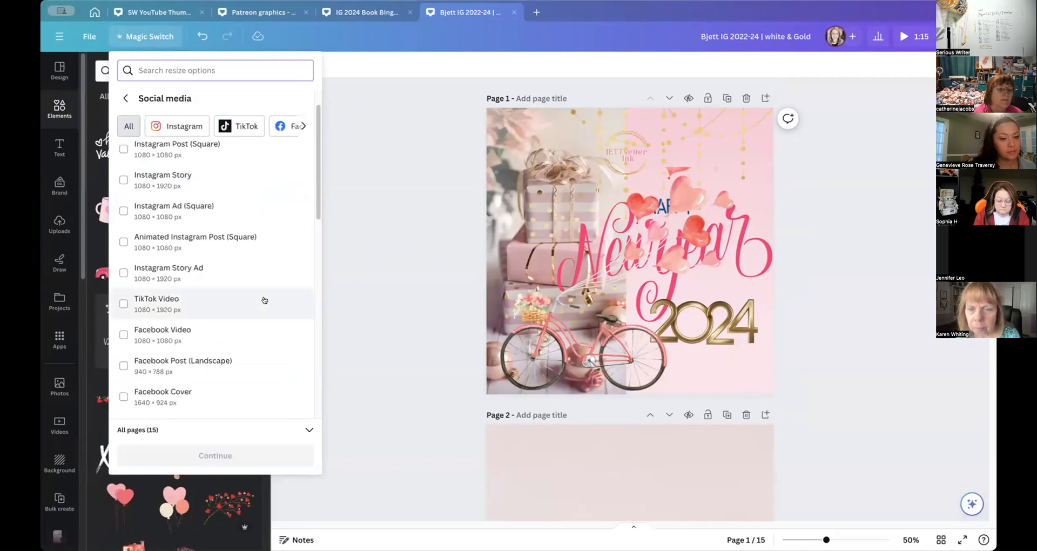
pyautogui.scroll(-3, 264, 301)
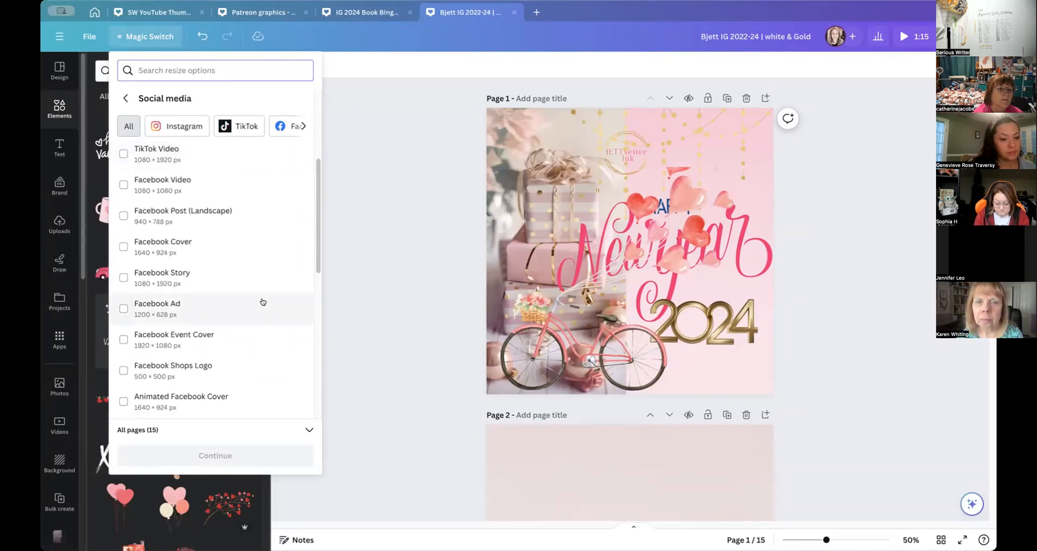
pyautogui.scroll(-5, 259, 301)
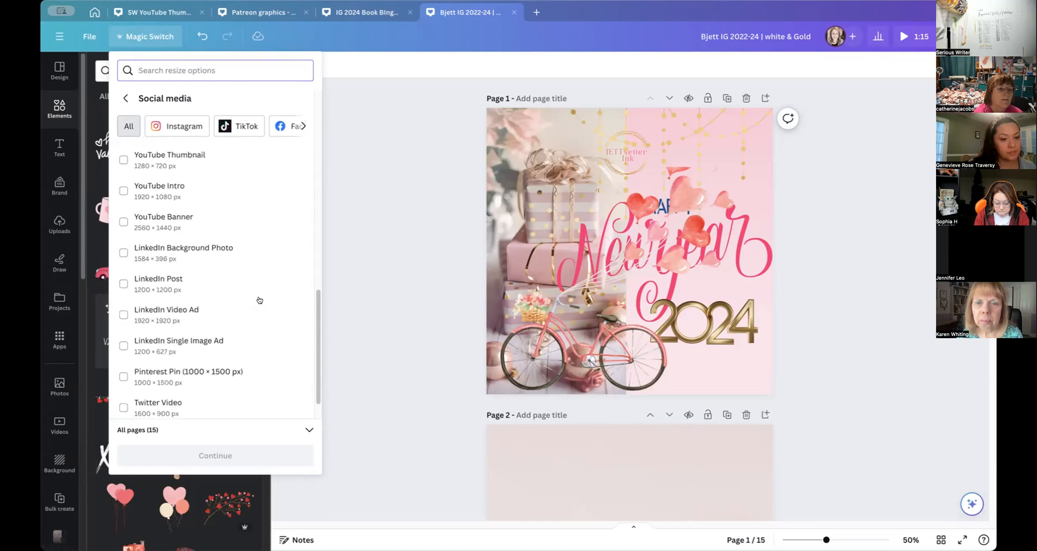
pyautogui.scroll(-1, 261, 301)
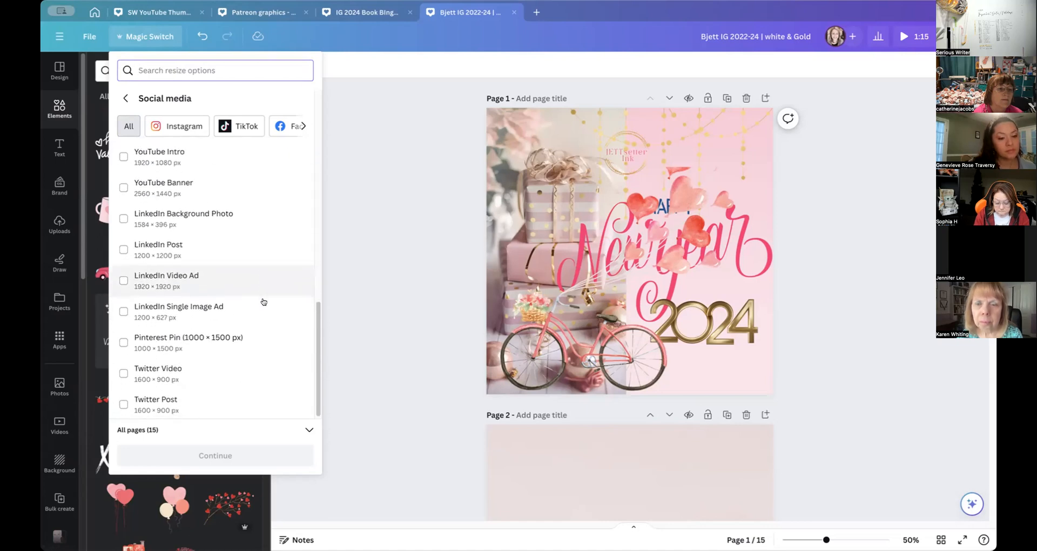
pyautogui.click(242, 400)
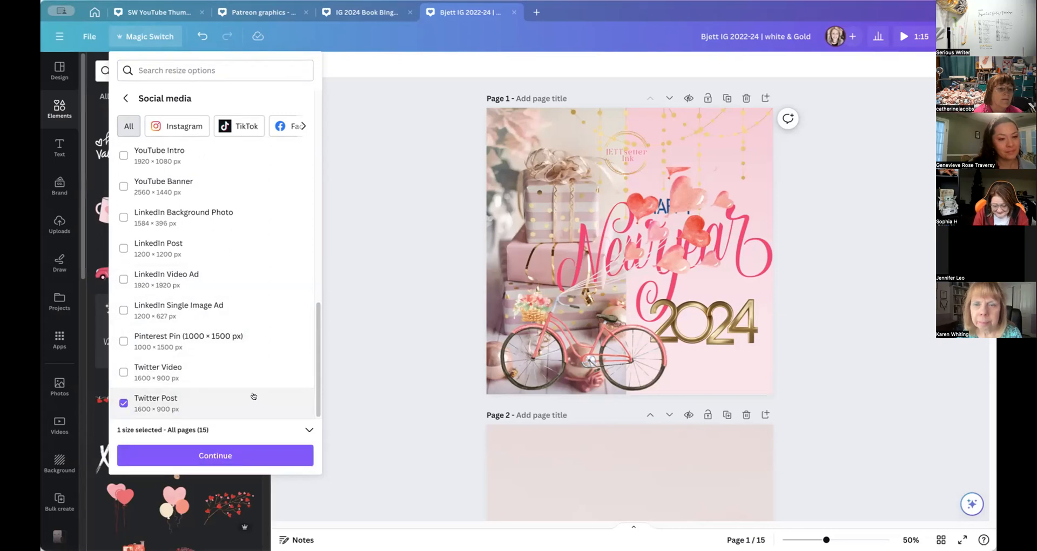
# Step: Limit the resize to page 1, create the Twitter Post as a resized copy, and open it
pyautogui.click(308, 429)
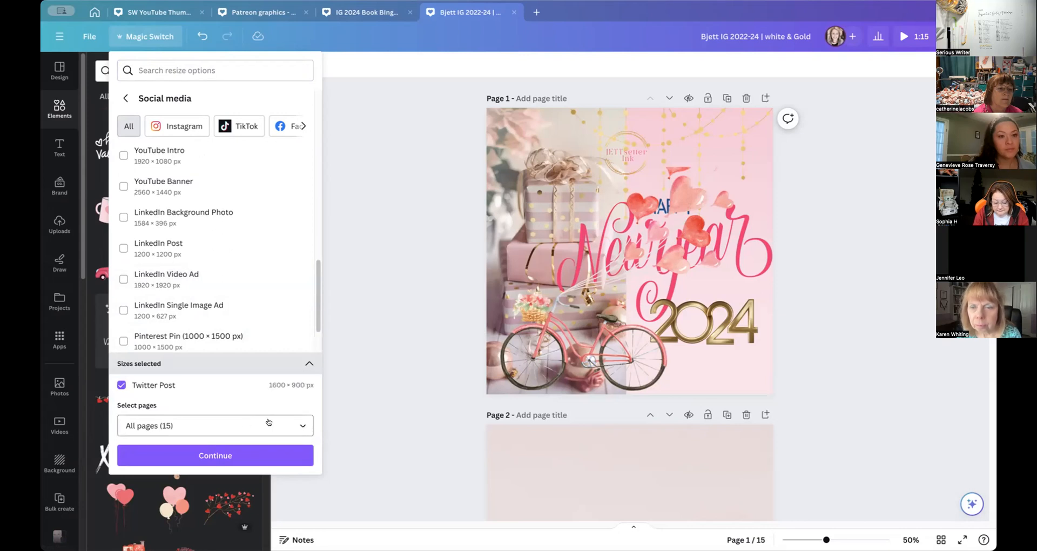
pyautogui.click(291, 425)
pyautogui.click(257, 251)
pyautogui.click(248, 282)
pyautogui.click(217, 391)
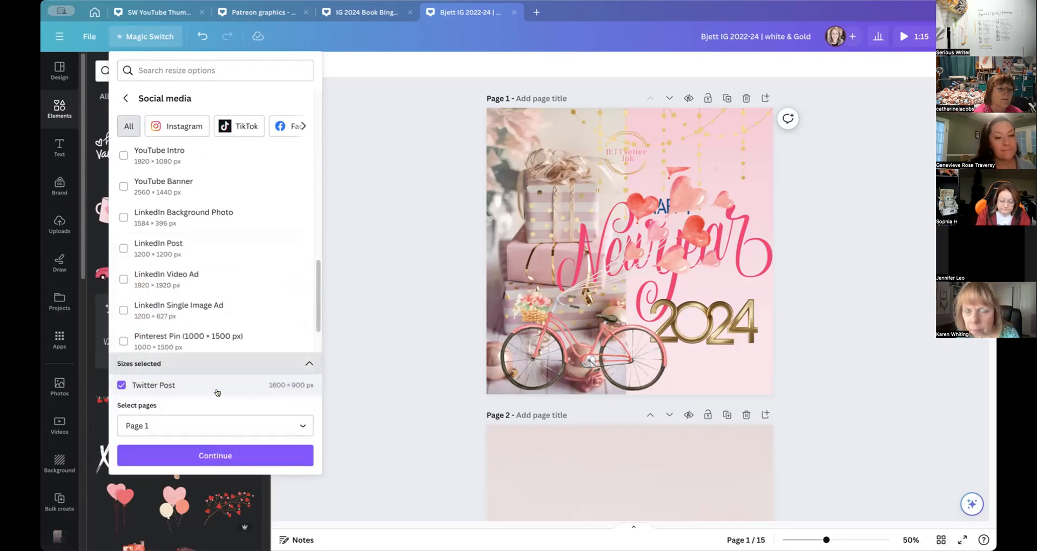
pyautogui.click(213, 454)
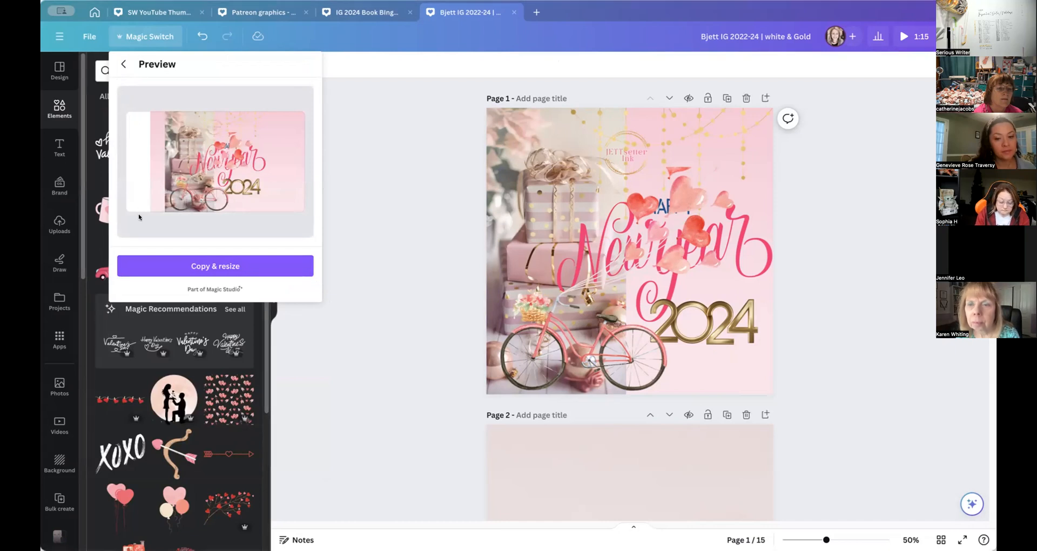
pyautogui.click(209, 267)
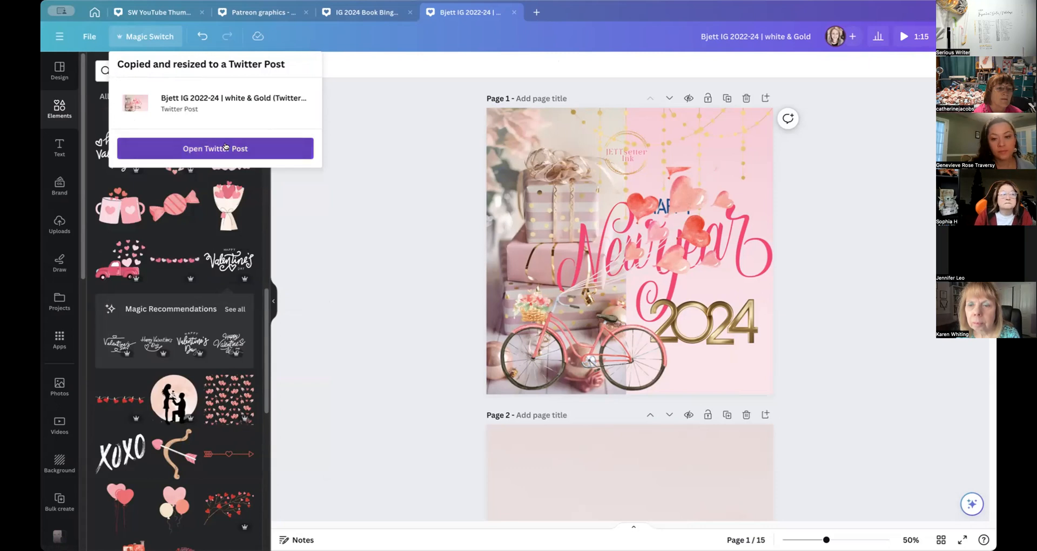
pyautogui.click(225, 146)
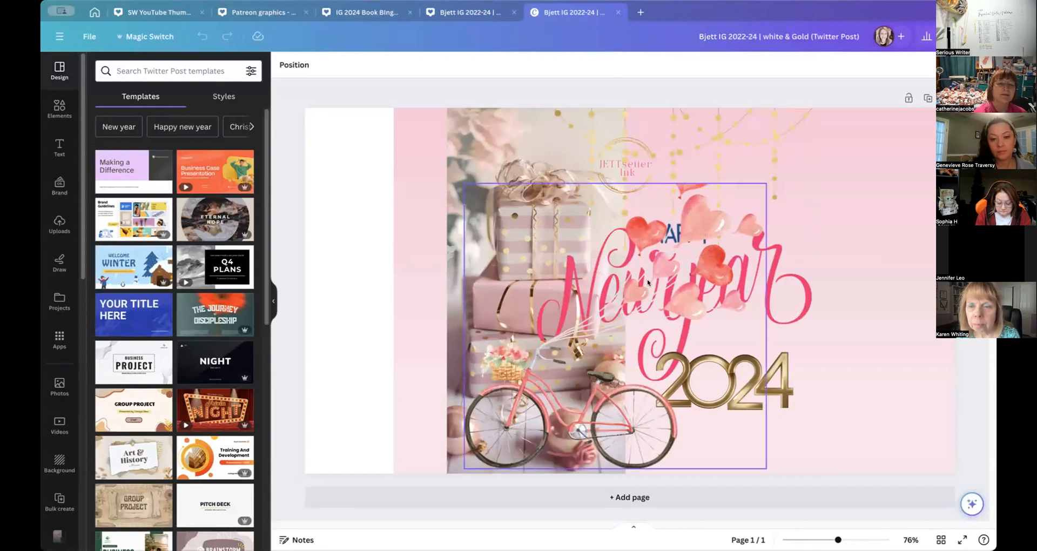
# Step: Delete the bicycle and heart balloons graphic, and stretch the pink background over the white strip so it covers the whole page
pyautogui.moveTo(648, 282); pyautogui.dragTo(792, 230)
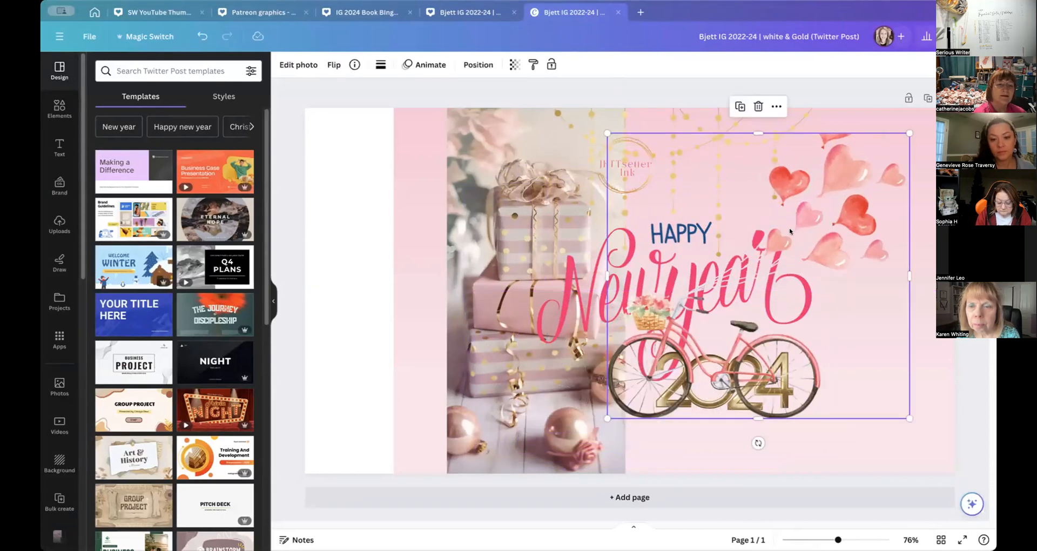
pyautogui.press('Delete')
pyautogui.moveTo(864, 203); pyautogui.dragTo(849, 196)
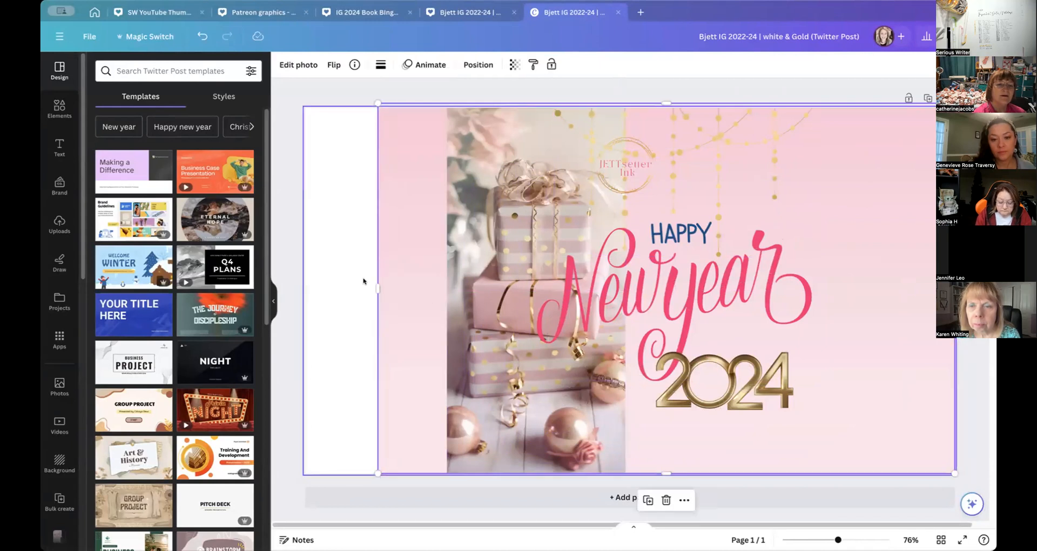
pyautogui.moveTo(376, 288); pyautogui.dragTo(298, 274)
# Step: Move the gift boxes photo flush with the page's left edge and widen it to just before the New Year lettering
pyautogui.moveTo(515, 211); pyautogui.dragTo(373, 211)
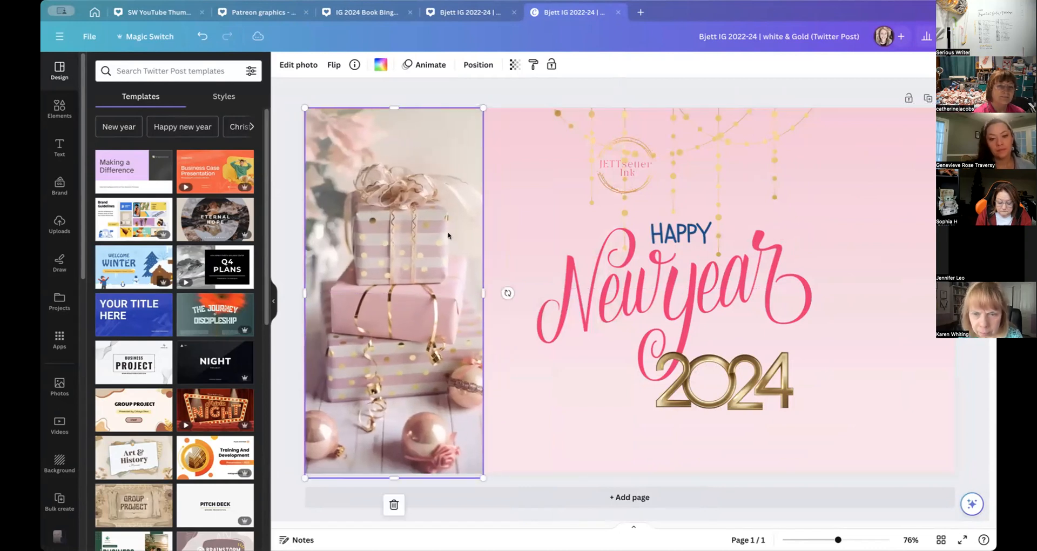
pyautogui.moveTo(479, 290); pyautogui.dragTo(526, 287)
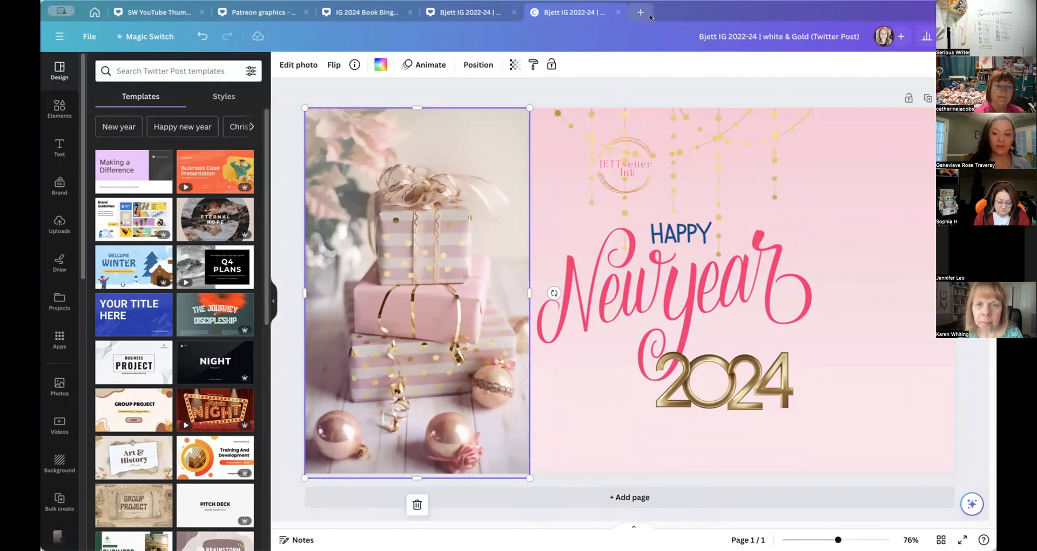
# Step: Select all elements on page 1 of the original square design to examine them, and return to the Twitter Post copy
pyautogui.click(464, 12)
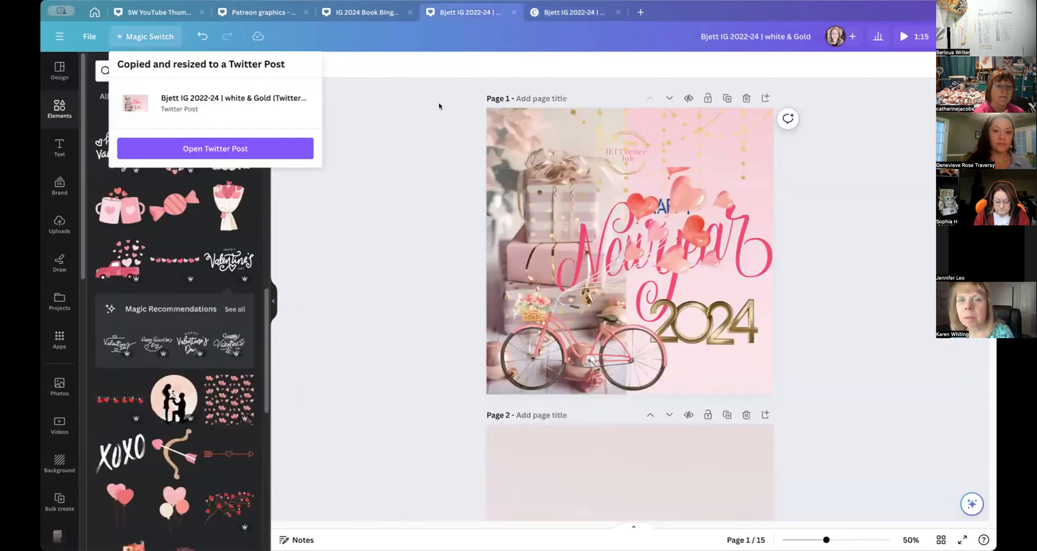
pyautogui.moveTo(444, 104); pyautogui.dragTo(904, 396)
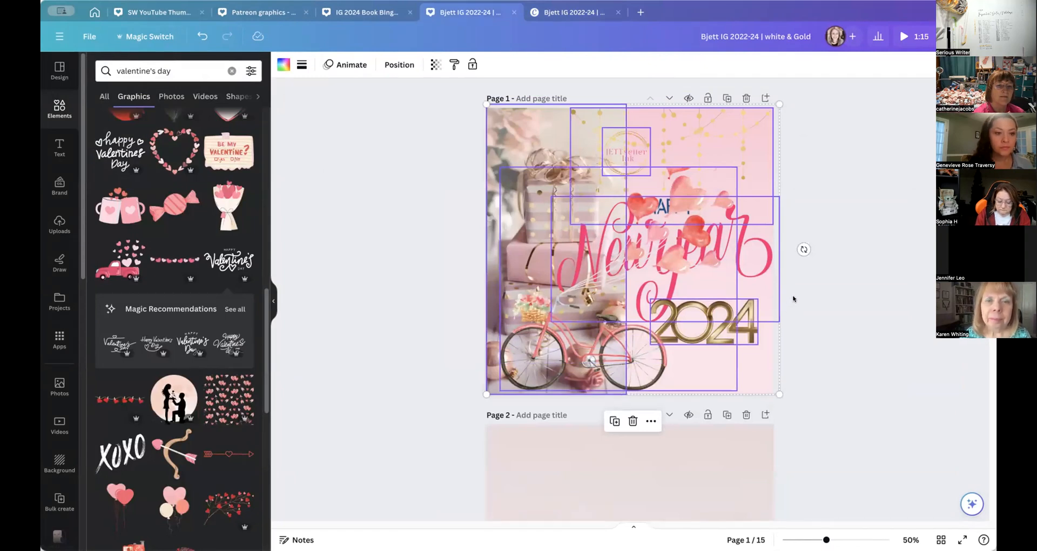
pyautogui.click(572, 12)
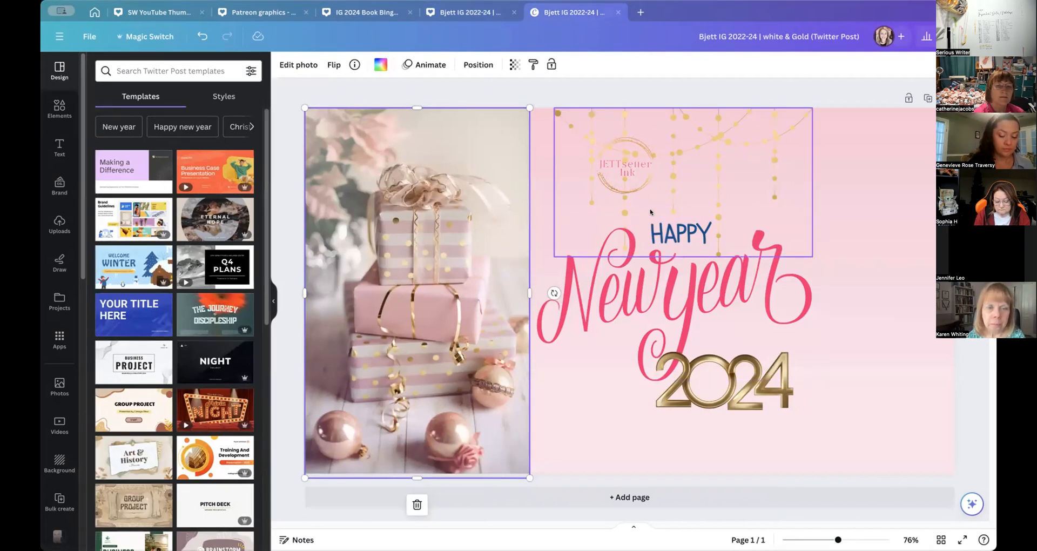
# Step: Shift the Happy New Year lettering and the JETTsetter Ink logo to the left, and move the gold garland to the page's upper-right corner
pyautogui.moveTo(744, 249); pyautogui.dragTo(681, 252)
pyautogui.moveTo(603, 144)
pyautogui.mouseDown()
pyautogui.moveTo(747, 188)
pyautogui.moveTo(635, 257)
pyautogui.moveTo(519, 132)
pyautogui.moveTo(510, 136)
pyautogui.mouseUp()
pyautogui.moveTo(655, 157); pyautogui.dragTo(799, 160)
pyautogui.click(815, 539)
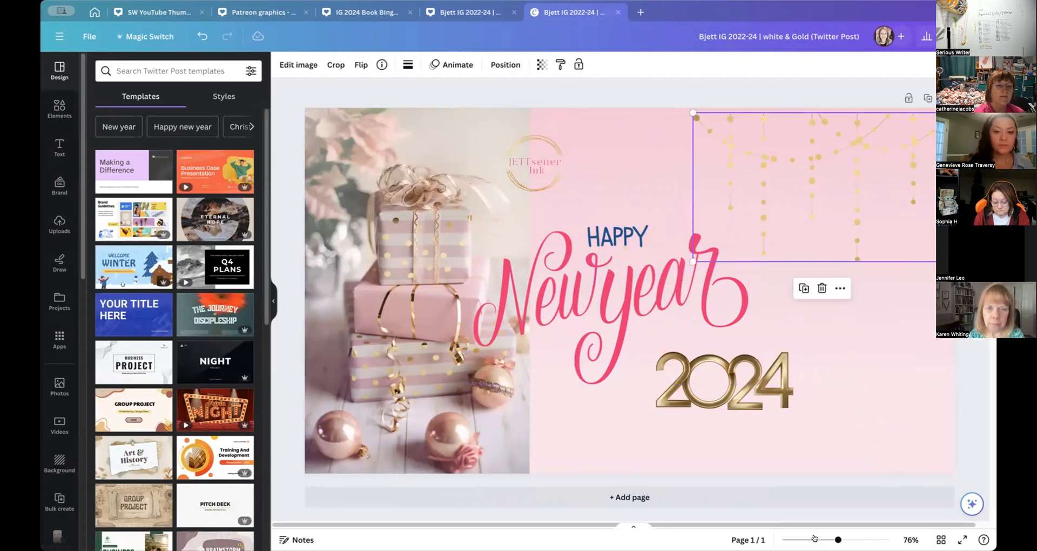
pyautogui.click(837, 539)
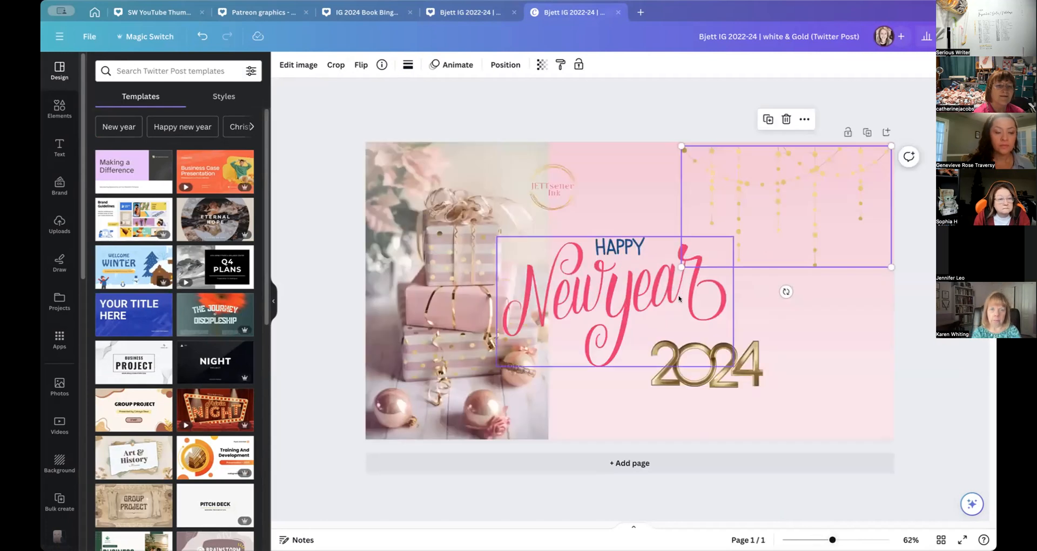
# Step: Enlarge the Happy New Year lettering and gold garland to span the pink area, and place the gold 2024 beneath the lettering
pyautogui.moveTo(619, 275); pyautogui.dragTo(594, 299)
pyautogui.moveTo(819, 197); pyautogui.dragTo(821, 161)
pyautogui.moveTo(721, 363); pyautogui.dragTo(811, 409)
pyautogui.click(703, 313)
pyautogui.moveTo(710, 311); pyautogui.dragTo(750, 285)
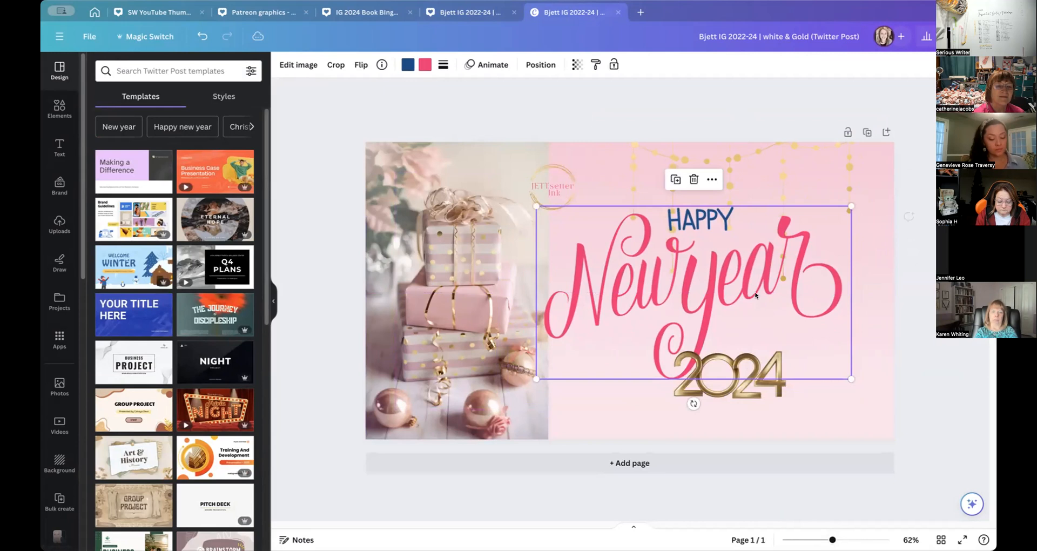
pyautogui.click(898, 324)
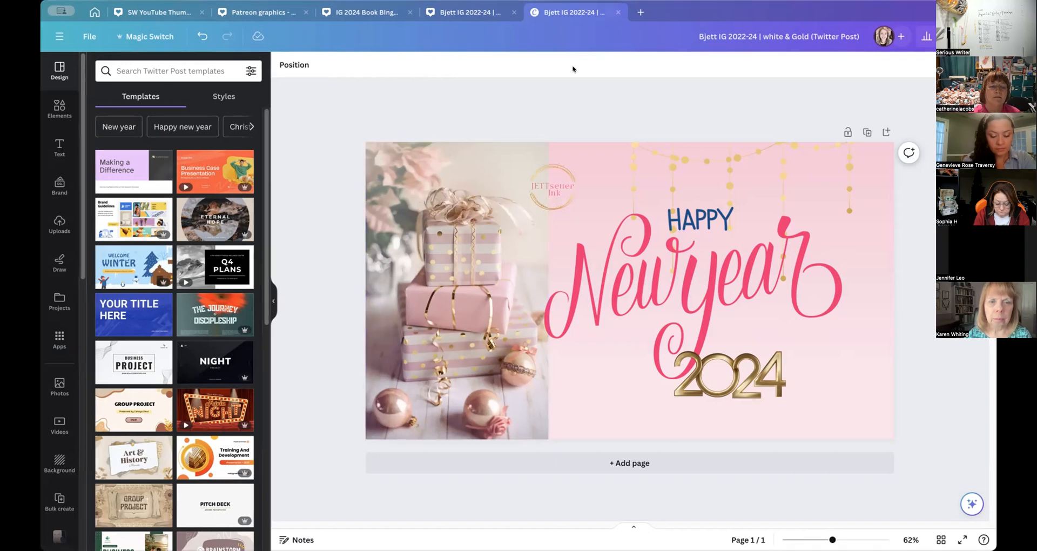
# Step: Add a blank page 2 to the Twitter Post and search the templates for "pink"
pyautogui.click(886, 132)
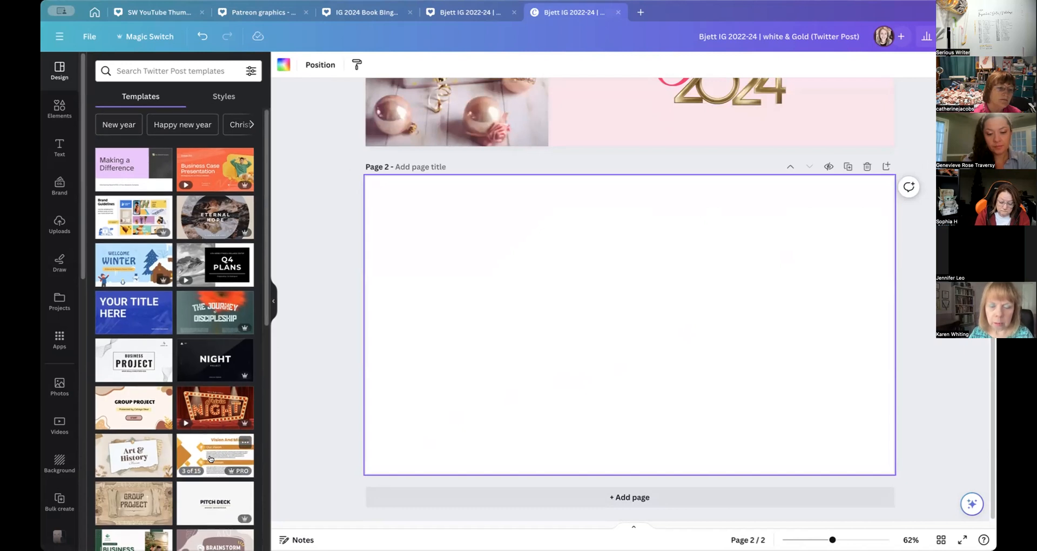
pyautogui.scroll(-3, 214, 462)
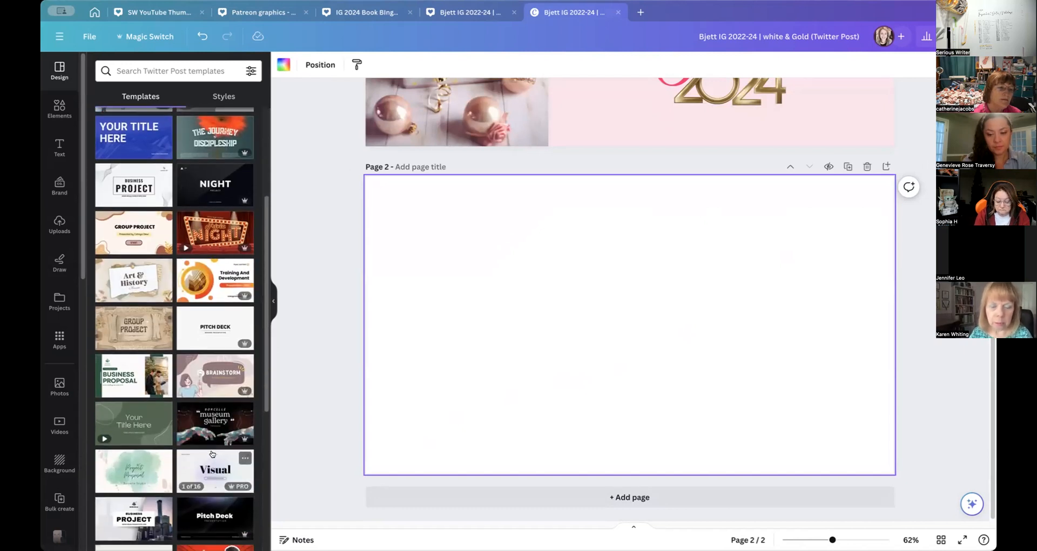
pyautogui.click(175, 75)
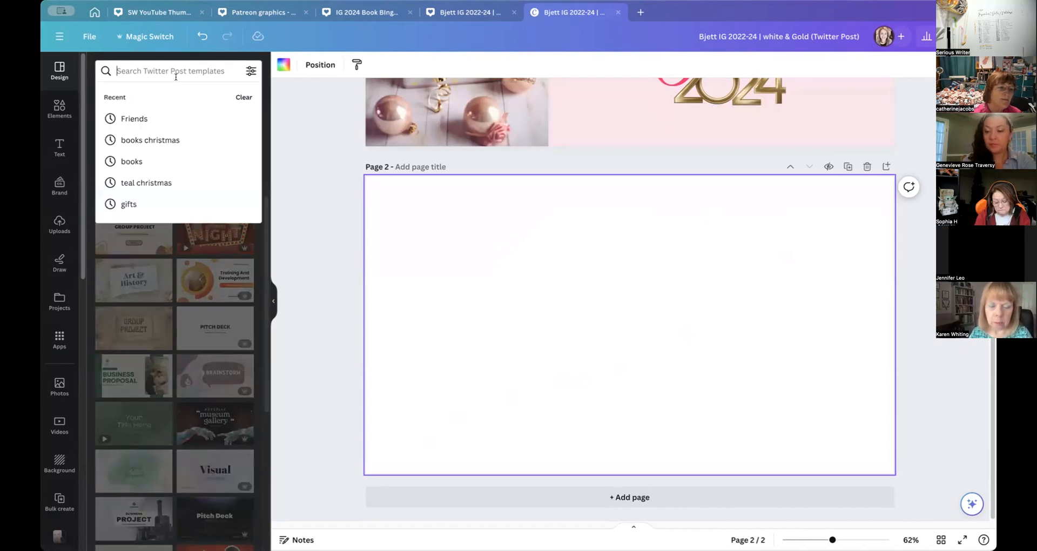
pyautogui.write('pink')
pyautogui.press('Return')
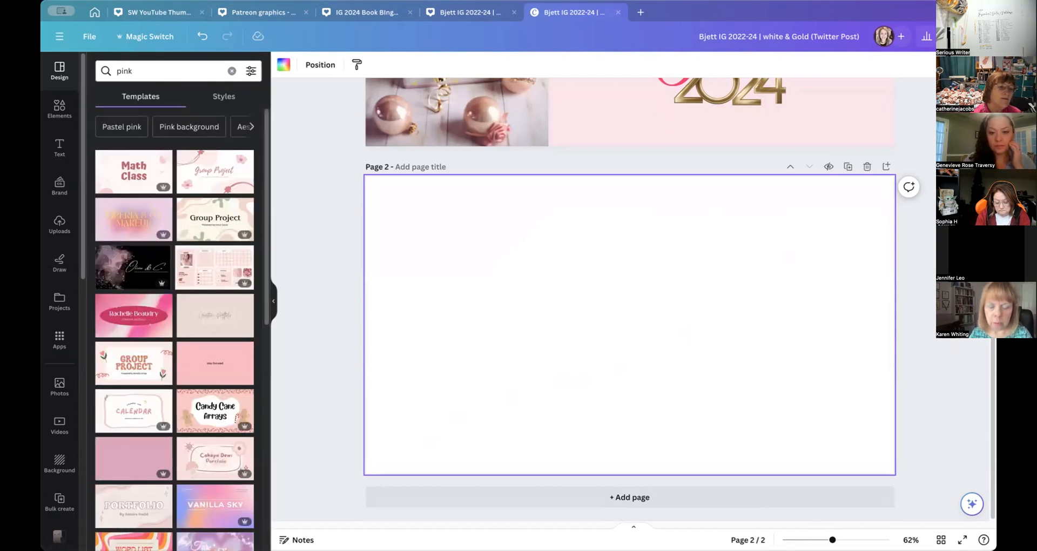
# Step: Search the templates for "valentine's day" and apply the pink "Happy Valentine's Day (Facebook Cover)" template with hearts to page 2
pyautogui.doubleClick(165, 64)
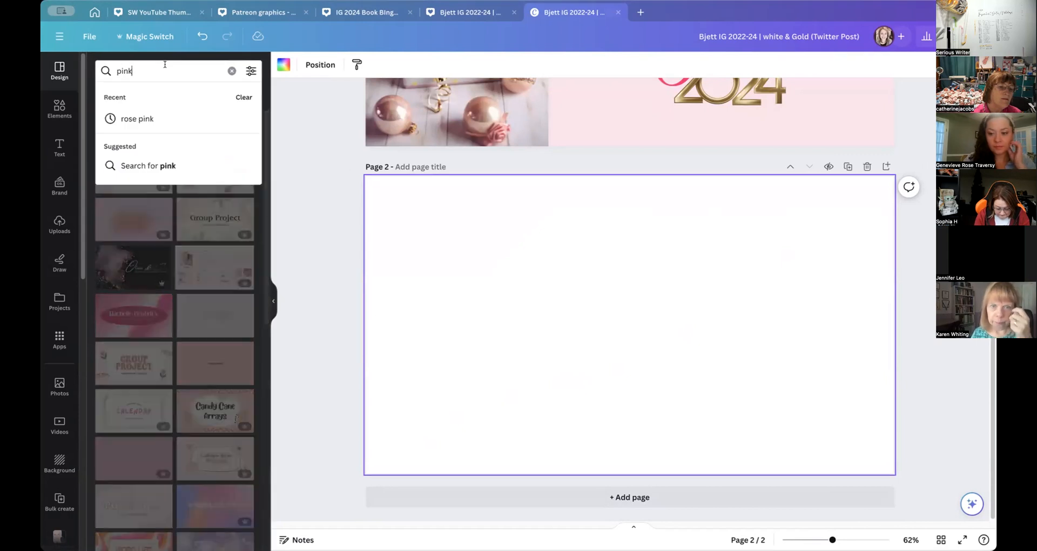
pyautogui.write("valentine's day")
pyautogui.press('Return')
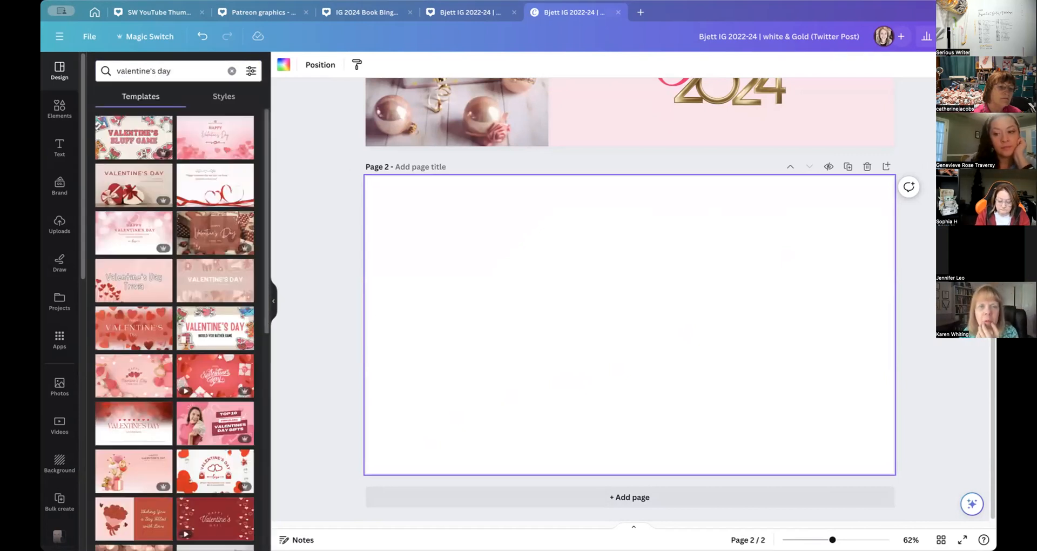
pyautogui.click(215, 137)
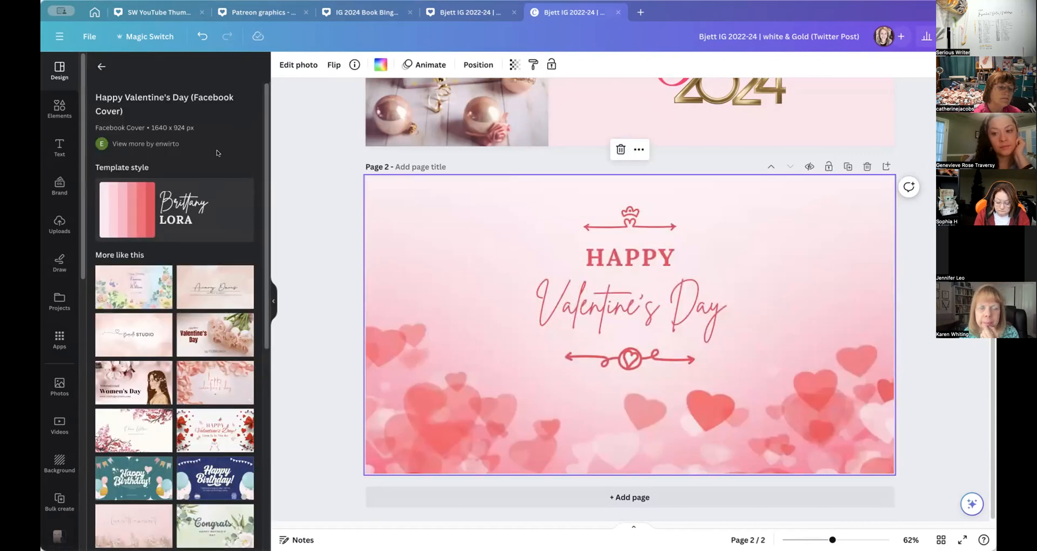
# Step: Replace page 2's template with "Pink One Photo Roses Happy Valentine's Day Greeting Facebook Cover", and look through similar templates
pyautogui.click(209, 339)
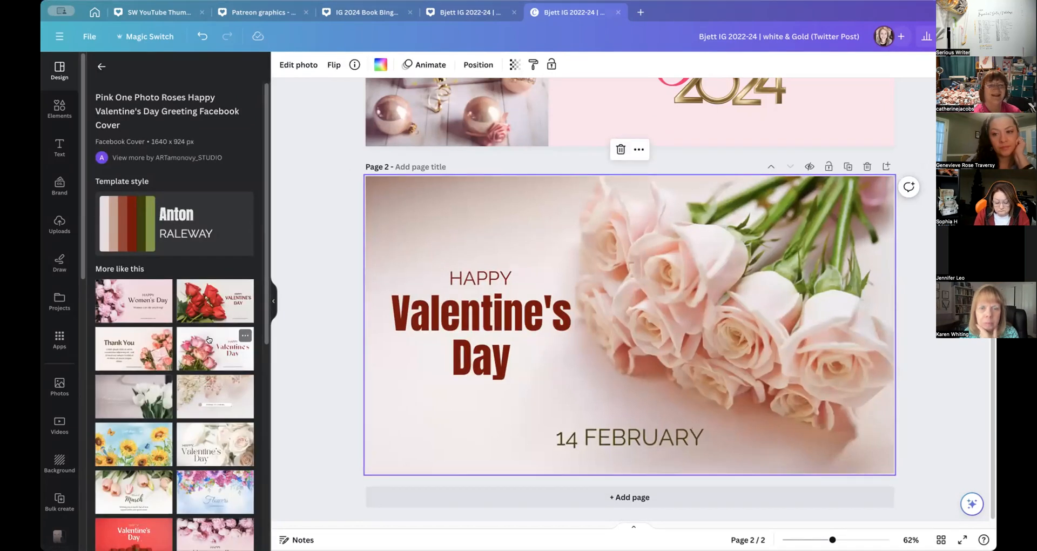
pyautogui.scroll(-3, 212, 400)
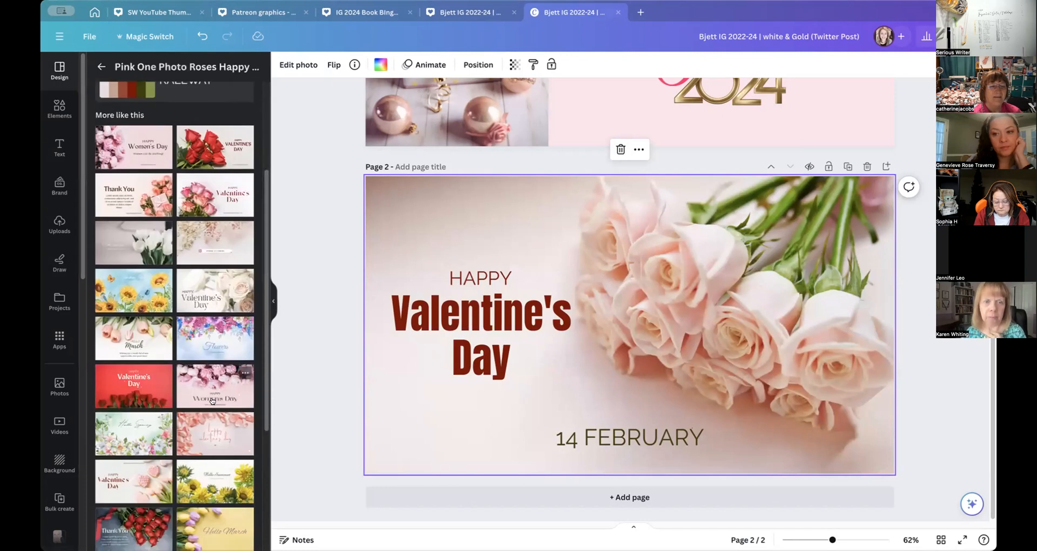
pyautogui.scroll(-2, 213, 400)
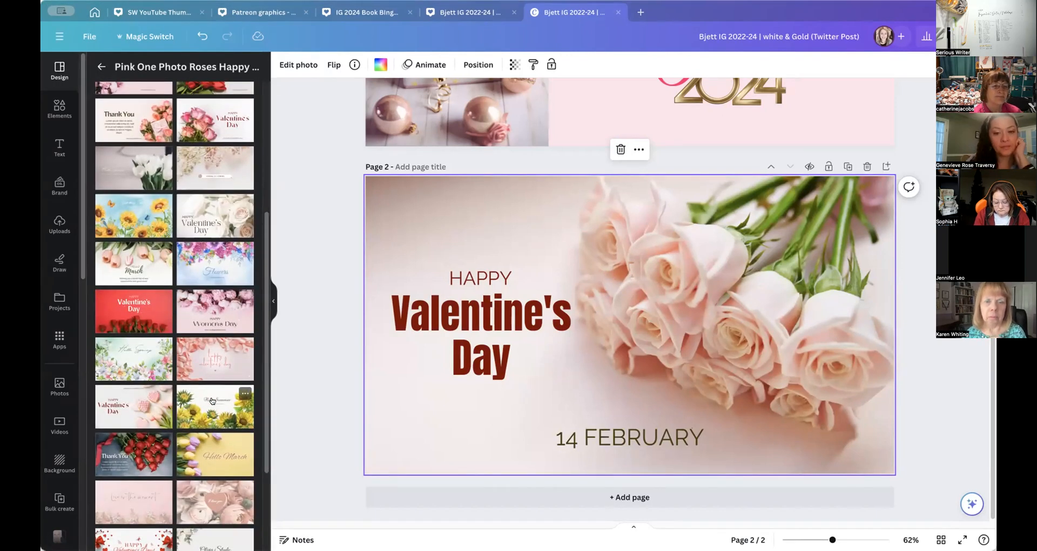
pyautogui.scroll(1, 196, 242)
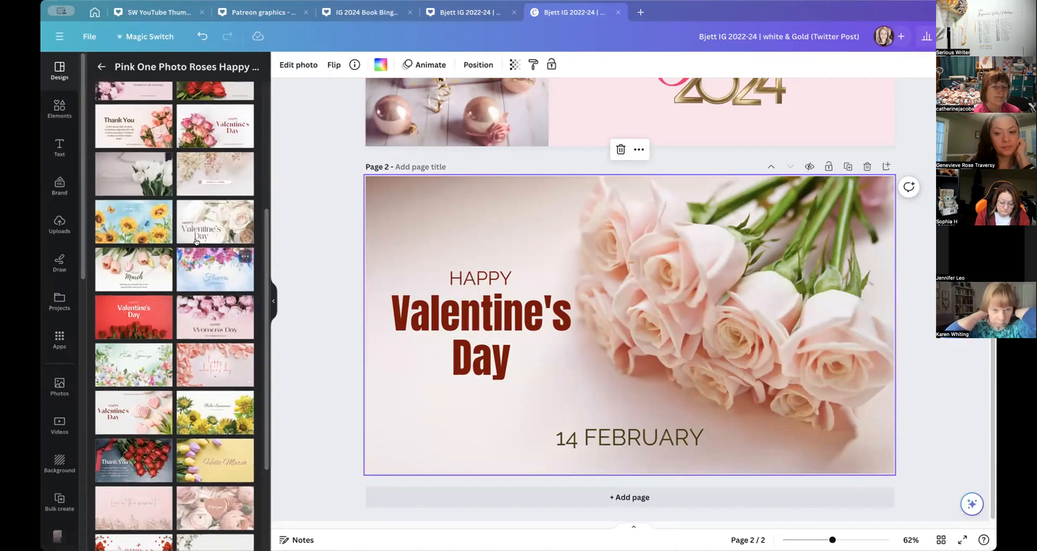
# Step: Search the templates for "chocolate day" and apply the "brown International chocolate day facebook event" template to page 2
pyautogui.scroll(10, 196, 241)
pyautogui.click(100, 66)
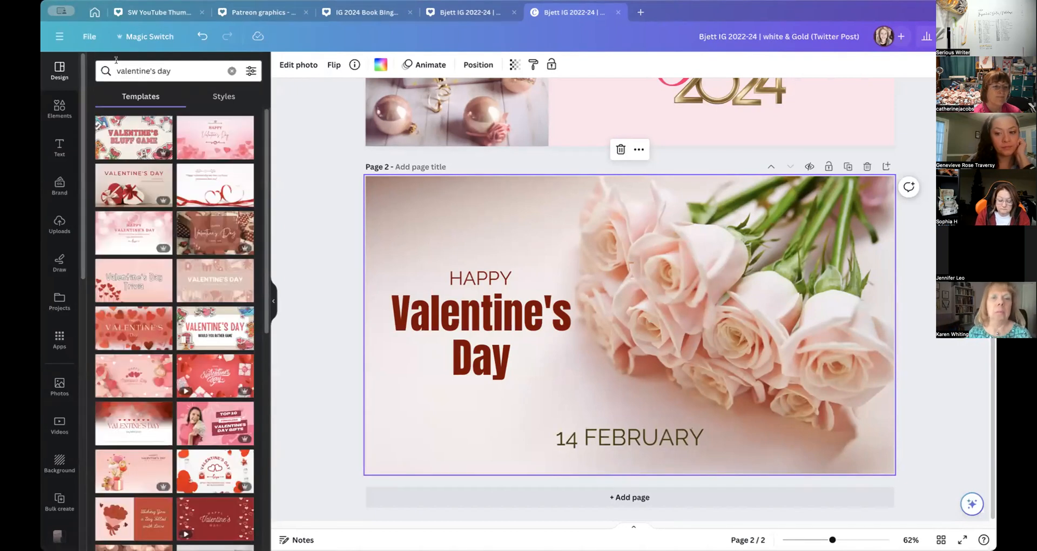
pyautogui.tripleClick(116, 68)
pyautogui.write('chocolate day')
pyautogui.press('Return')
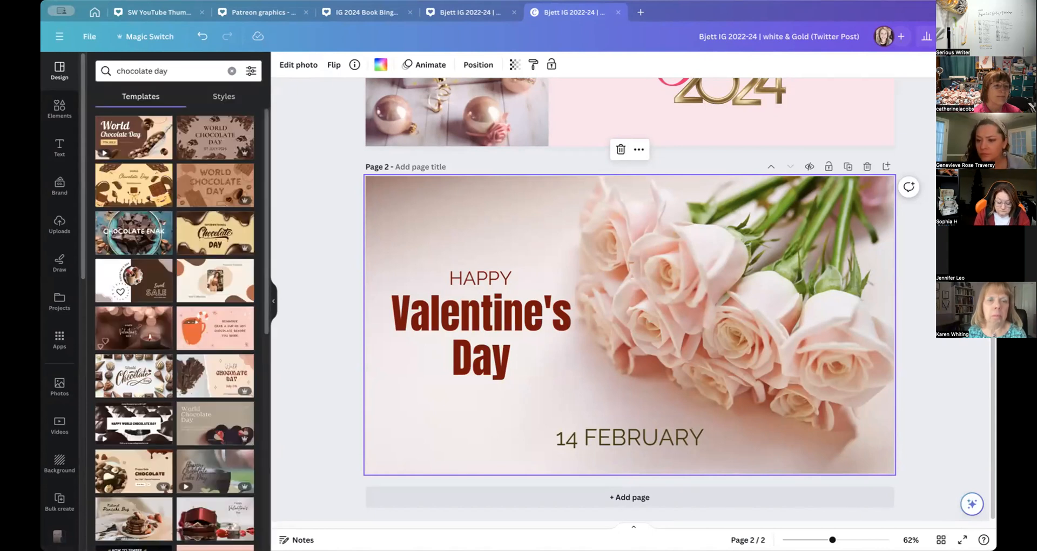
pyautogui.click(250, 249)
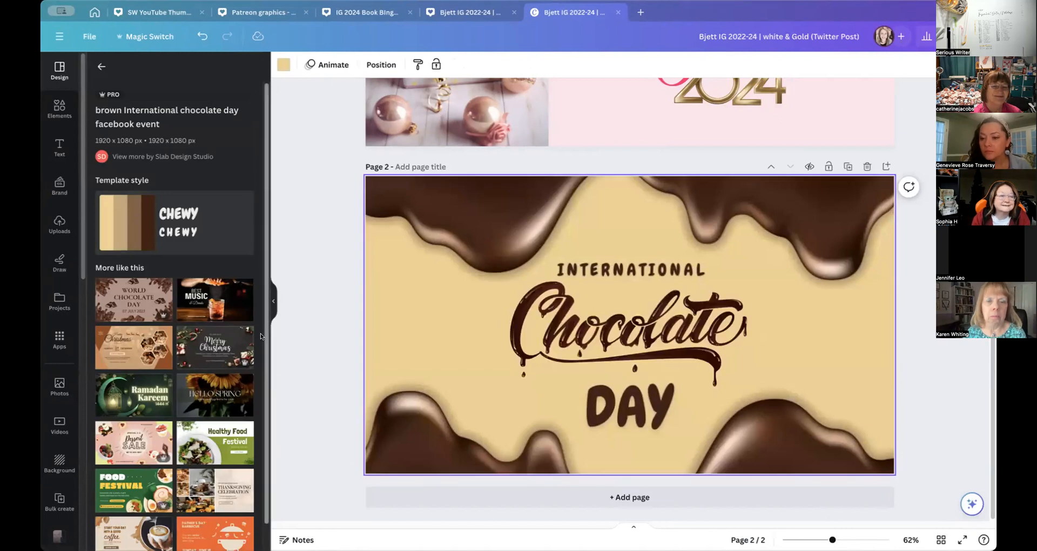
# Step: Replace page 2's template with the "World Chocolate Day" Facebook Cover and move its lettering off the chocolates photo onto page 1
pyautogui.click(101, 66)
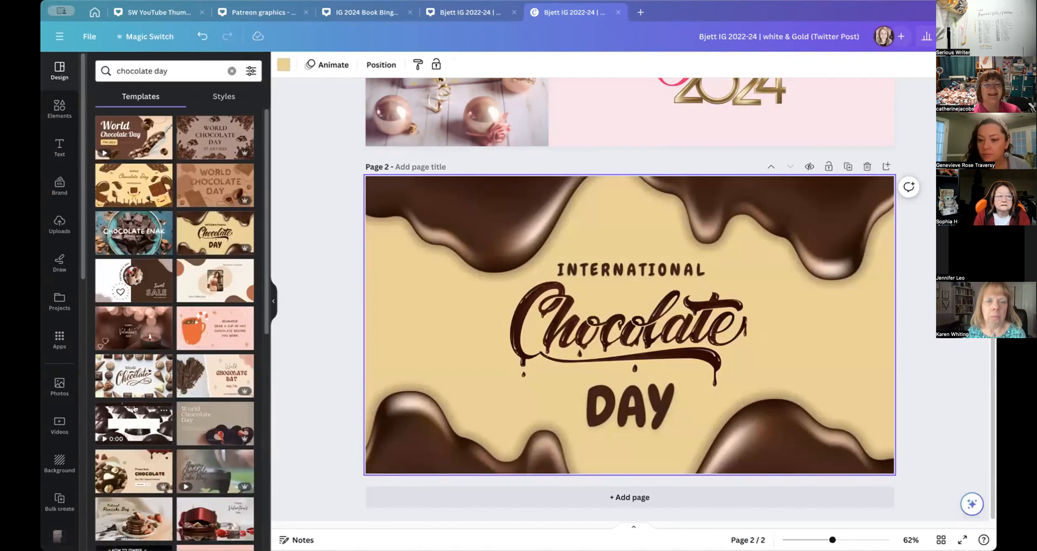
pyautogui.click(132, 381)
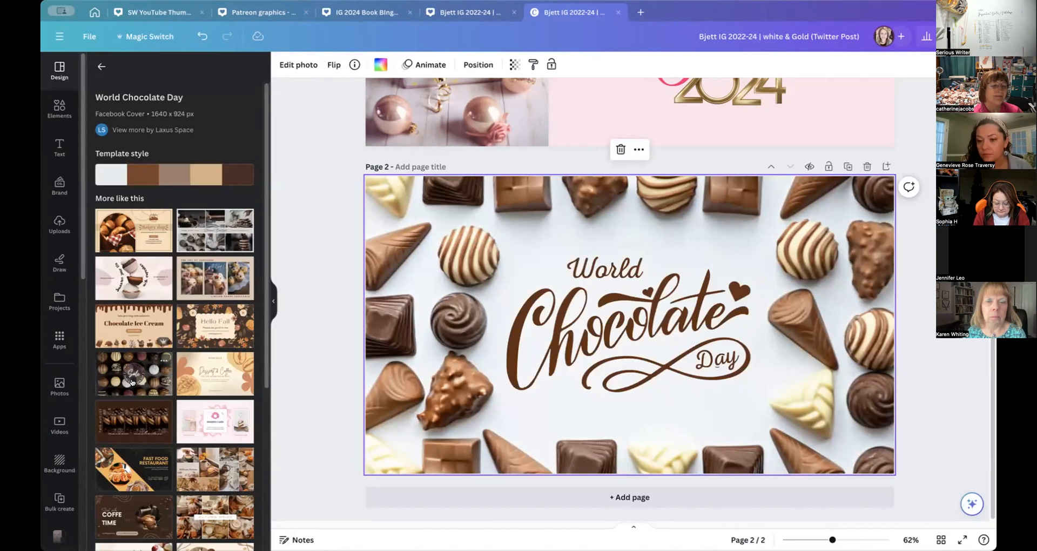
pyautogui.moveTo(680, 341); pyautogui.dragTo(850, 105)
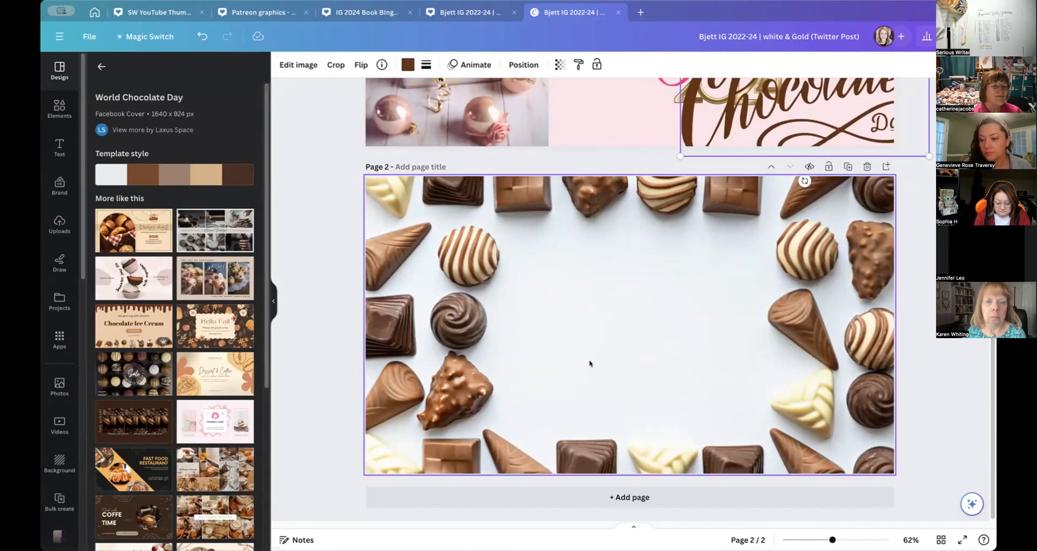